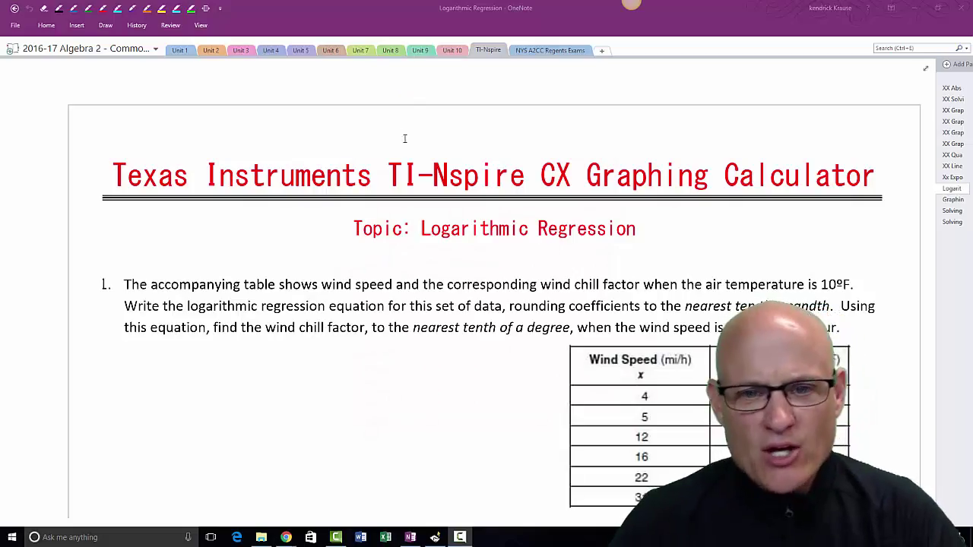
Circle "TI-Nspire CX" in the page title with the thin purple pen
click(145, 13)
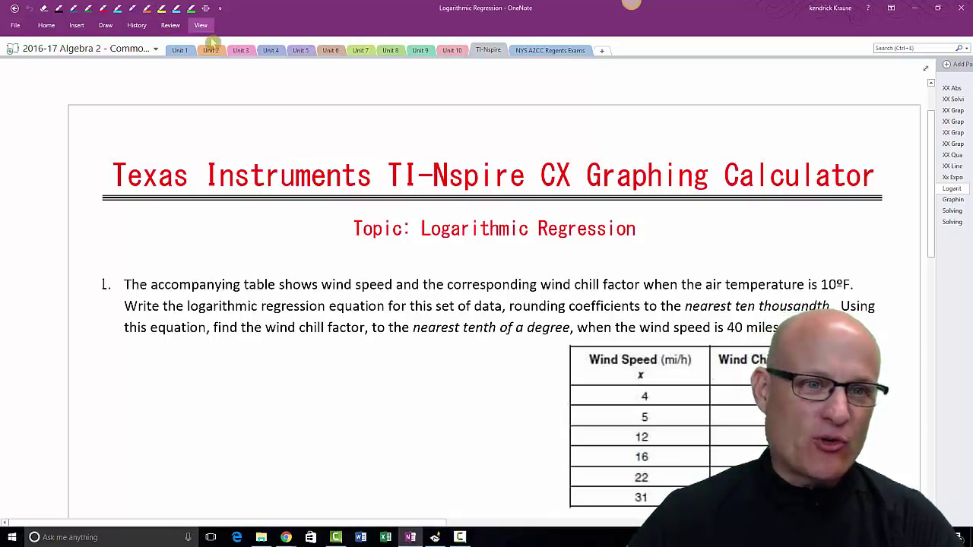
click(132, 9)
drag(466, 140, 378, 130)
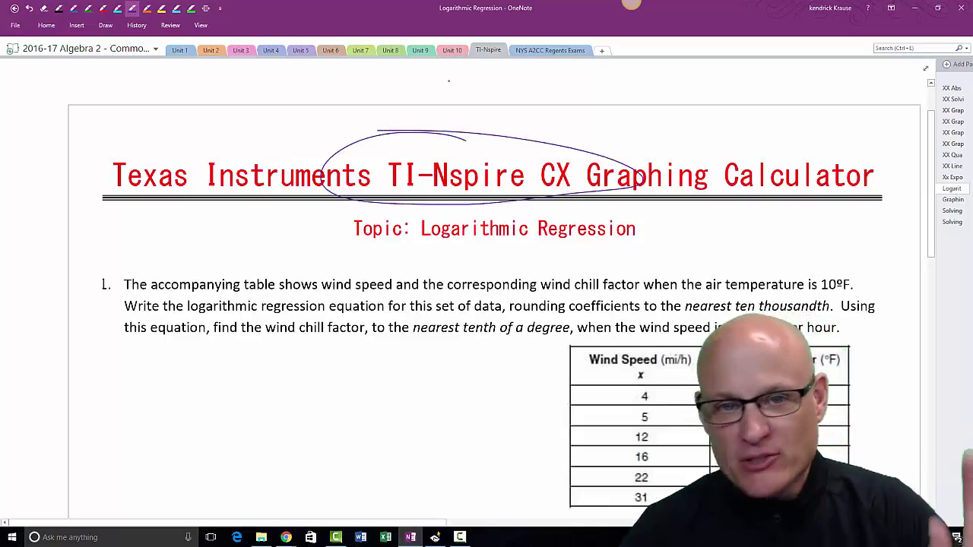
drag(311, 90, 324, 89)
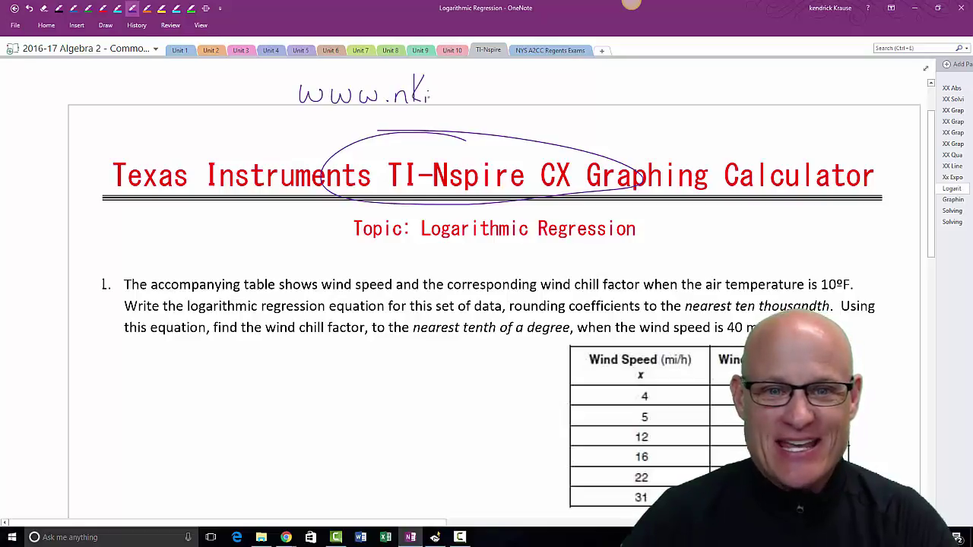
drag(456, 67, 448, 102)
drag(439, 92, 454, 91)
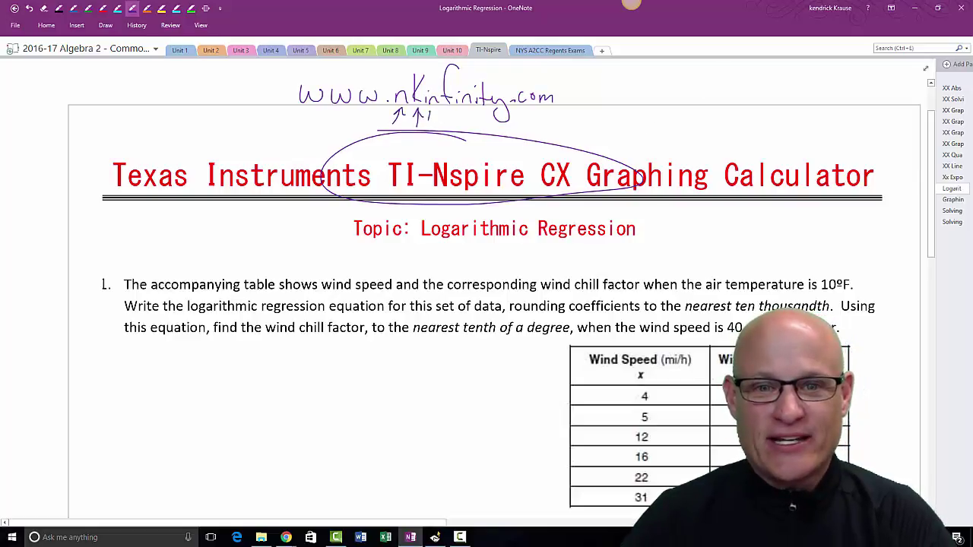
drag(427, 119, 499, 110)
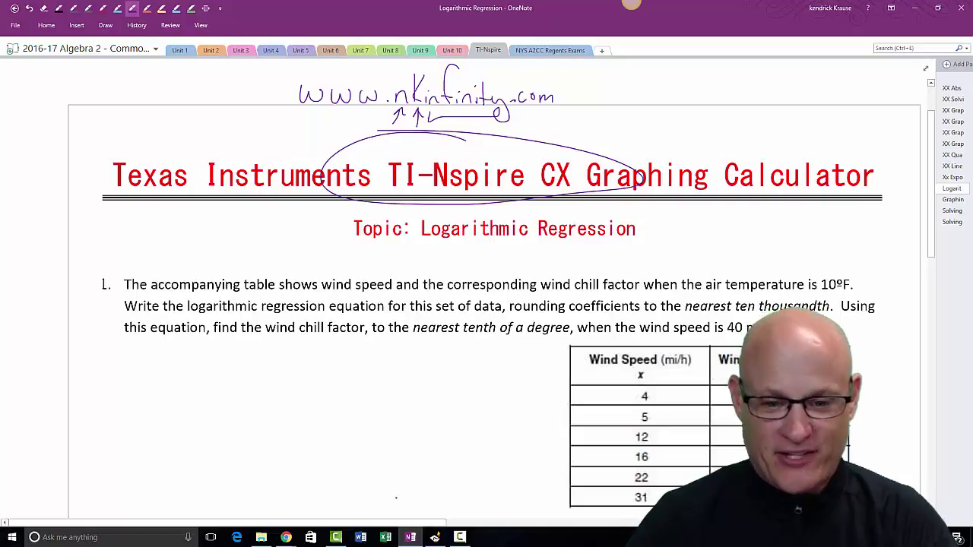
Switch to the nkinfinity website in Chrome and open its TI-Inspire Videos page for NYS Teachers
key(alt+Tab)
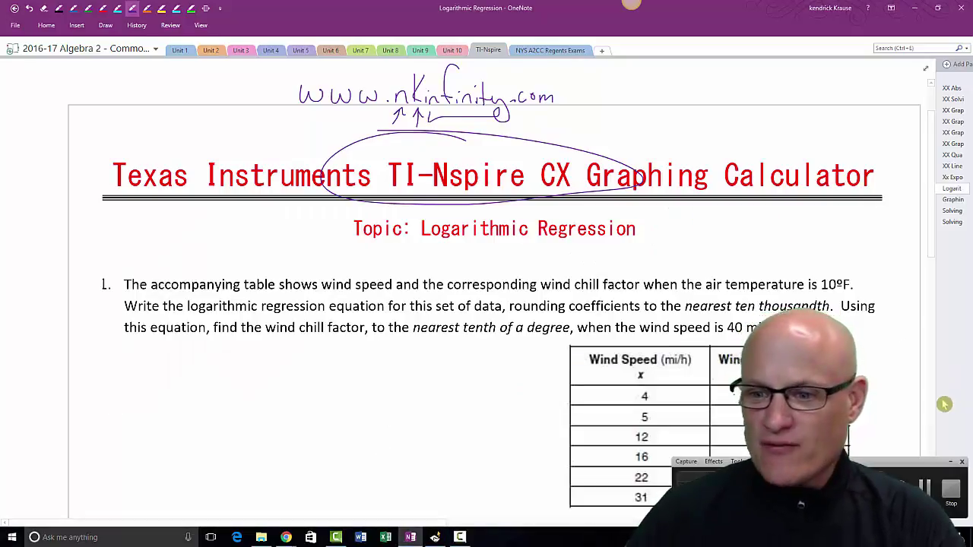
key(alt+Tab)
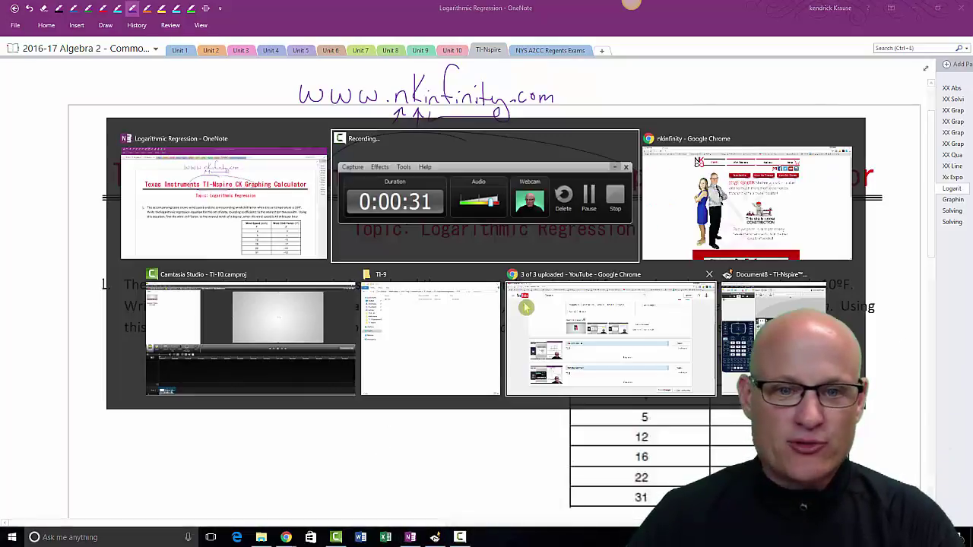
key(alt+Tab)
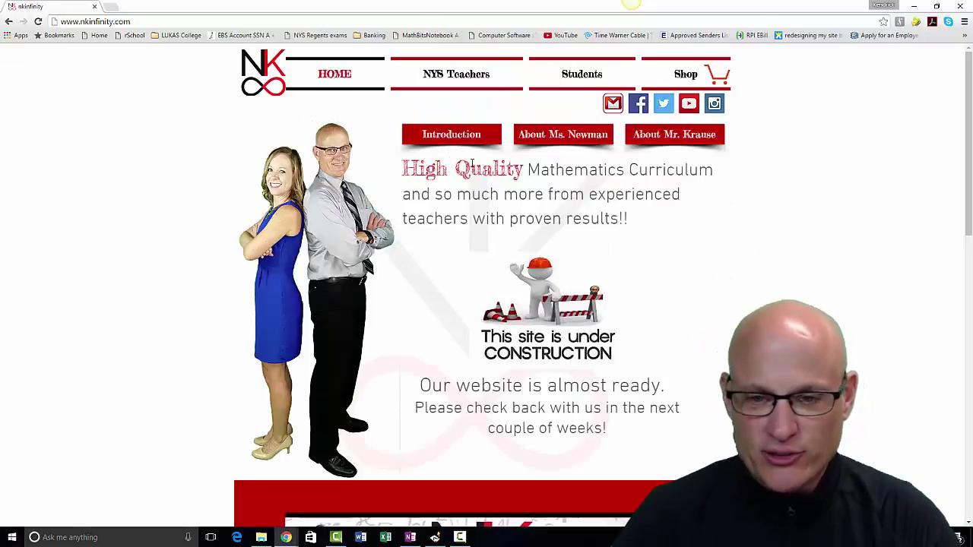
mouse_move(451, 78)
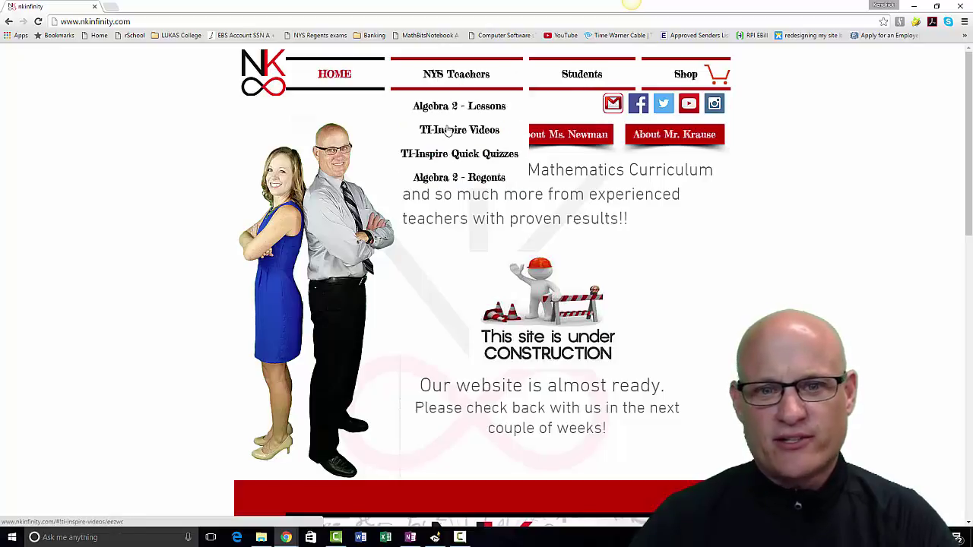
click(449, 131)
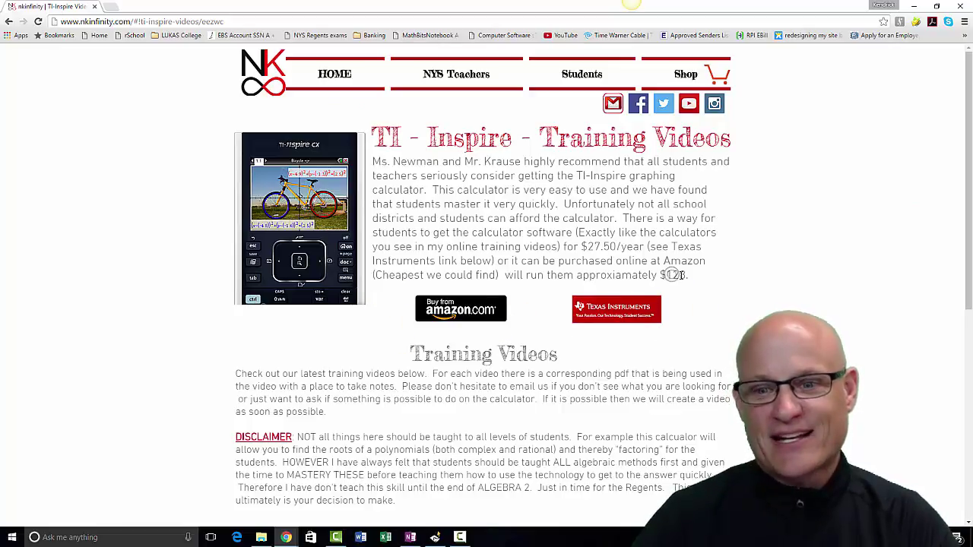
Examine the calculator price and yearly software price in the introduction, and the list of training videos further down
drag(659, 275, 688, 276)
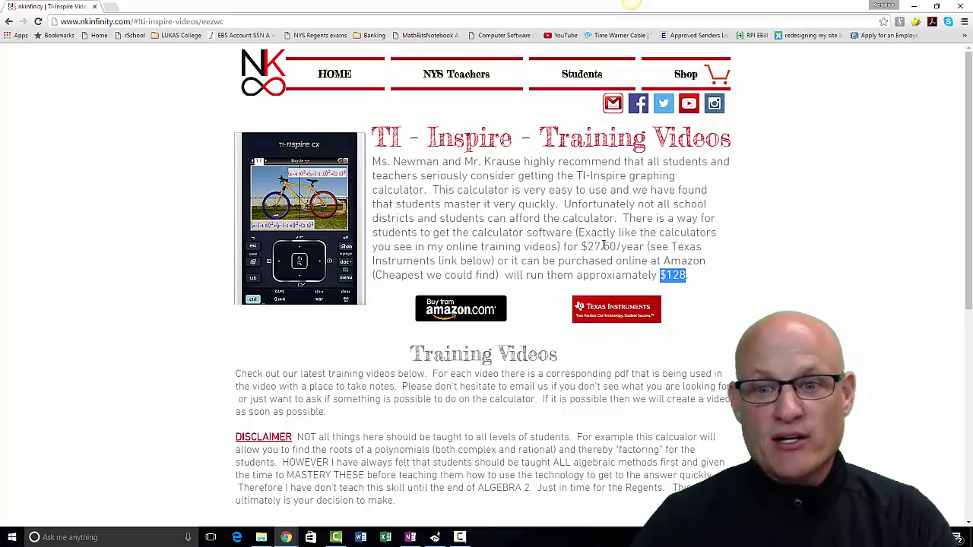
click(672, 271)
drag(581, 247, 648, 247)
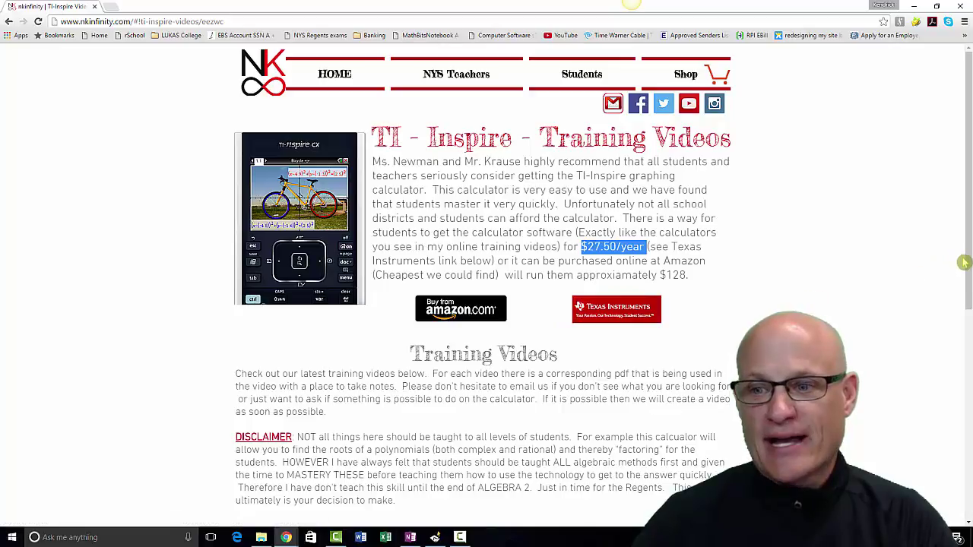
drag(963, 256, 949, 424)
scroll(950, 425, down, 2)
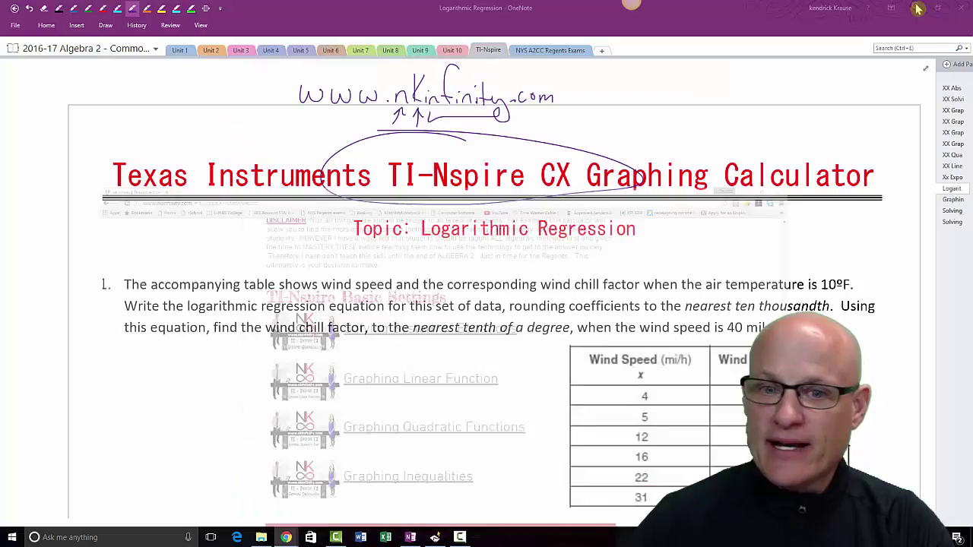
Return to the OneNote page, highlight "Logarithmic Regression" in yellow, and read through problem 1
click(914, 7)
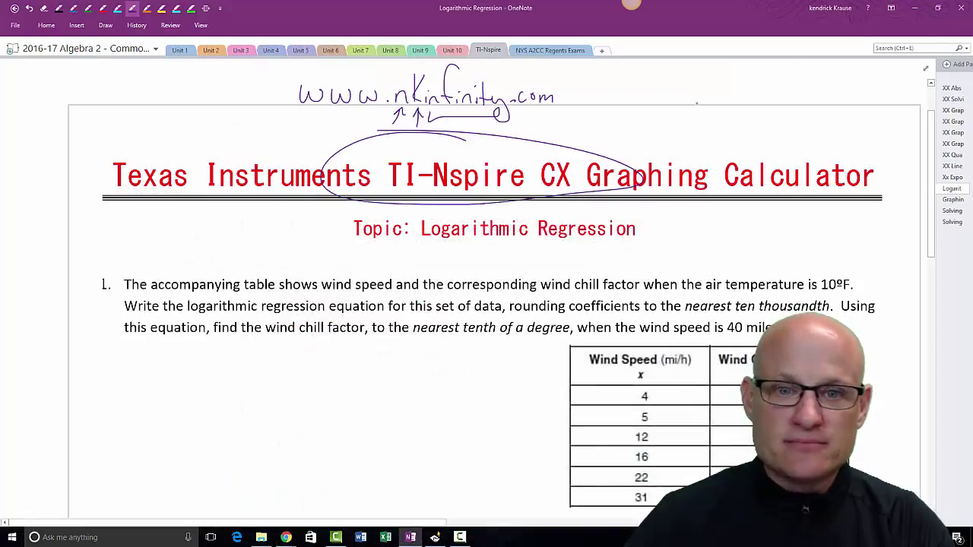
click(162, 8)
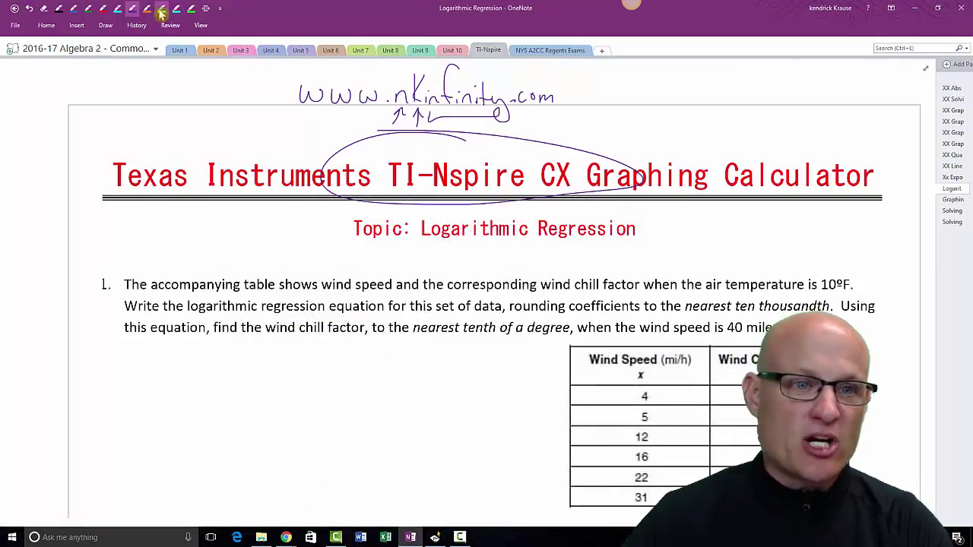
mouse_move(418, 226)
mouse_down()
mouse_move(458, 215)
mouse_move(461, 238)
mouse_move(502, 213)
mouse_move(527, 238)
mouse_move(571, 220)
mouse_move(644, 225)
mouse_up()
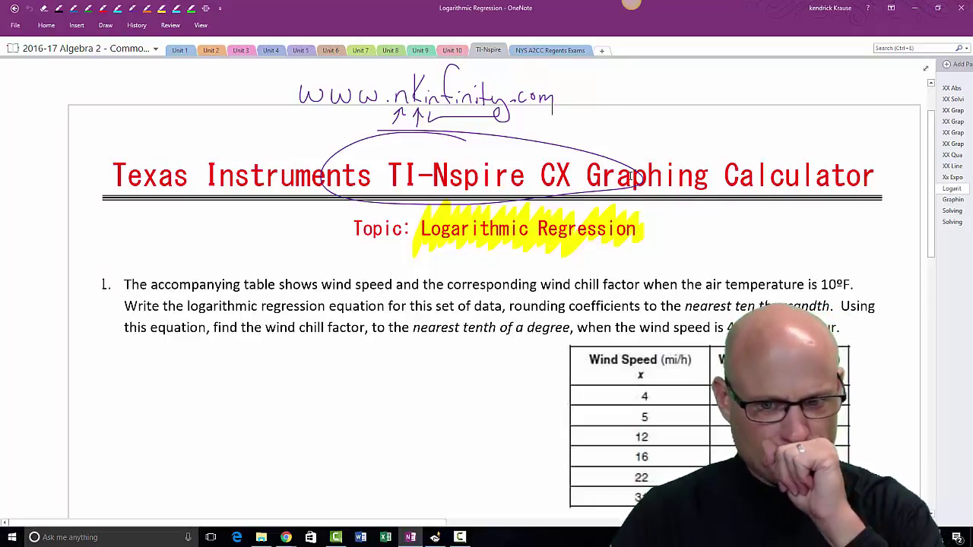
scroll(624, 145, down, 2)
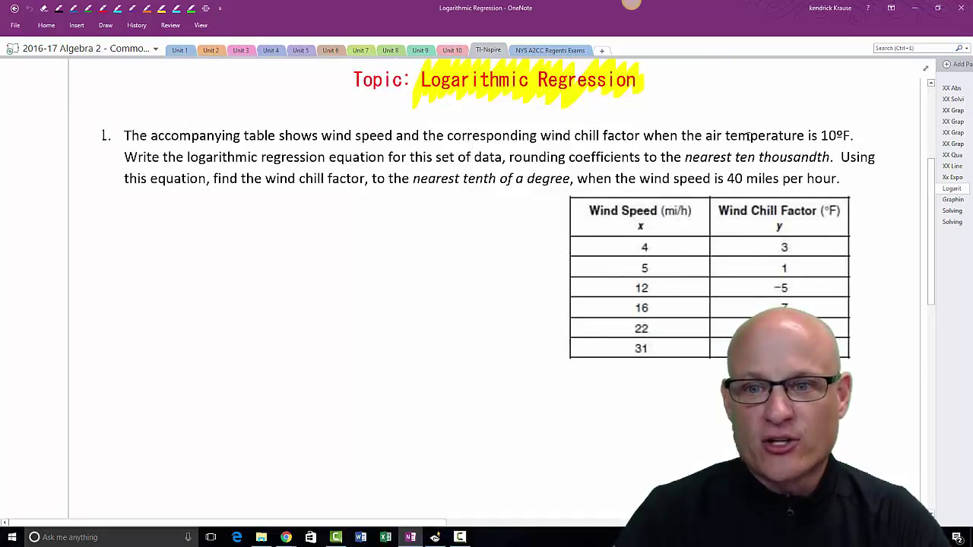
click(821, 135)
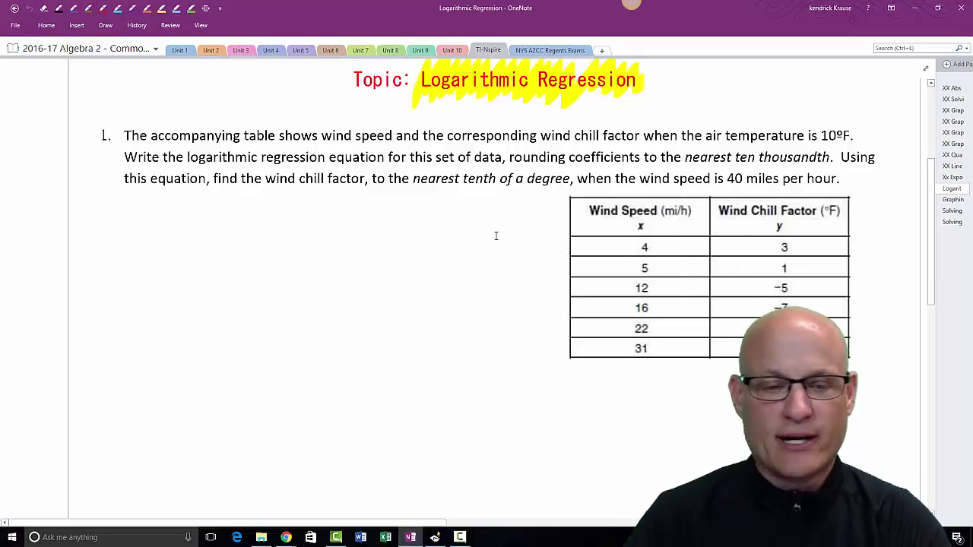
Switch to TI-Nspire Student Software and try to close the open unsaved document
click(435, 537)
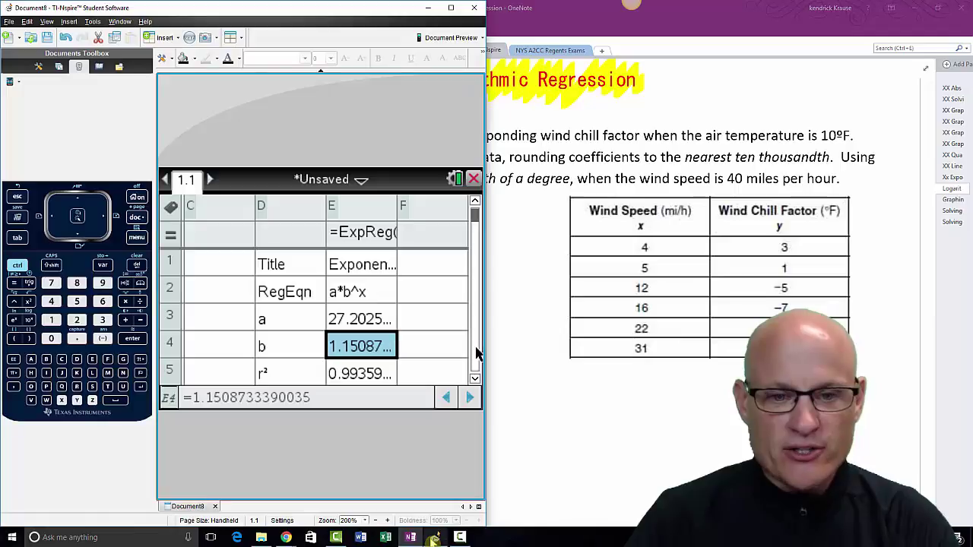
click(473, 180)
click(367, 317)
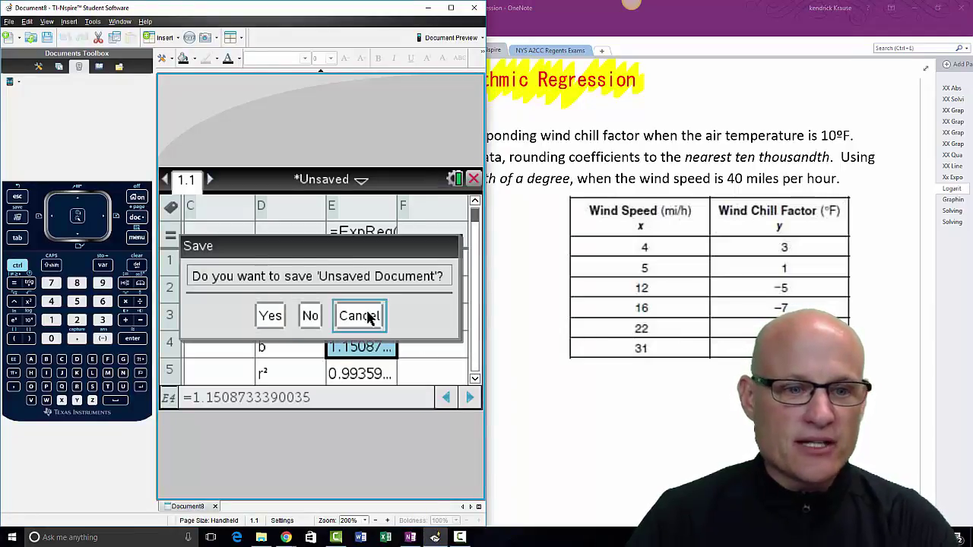
Add a Lists & Spreadsheet page to the current document from the calculator's home screen
click(138, 199)
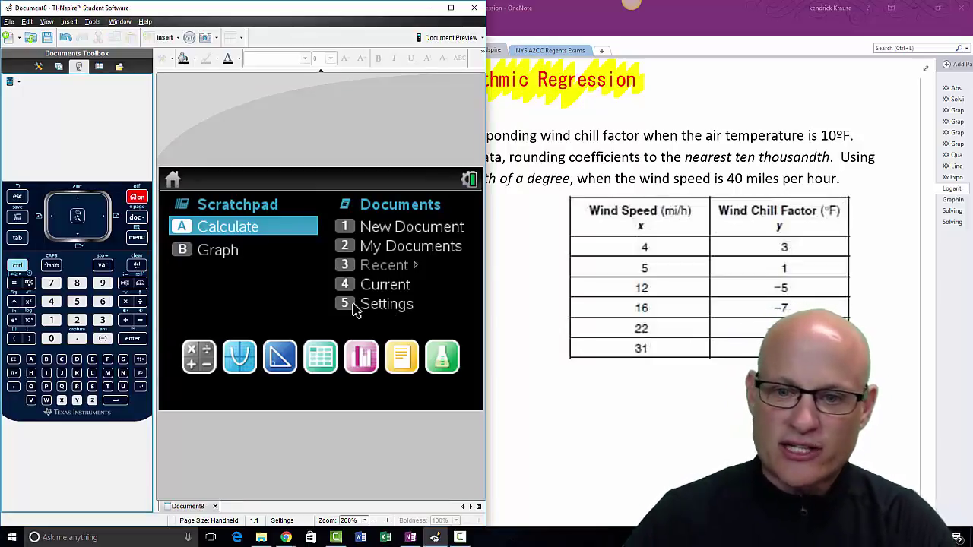
click(611, 232)
key(alt+Tab)
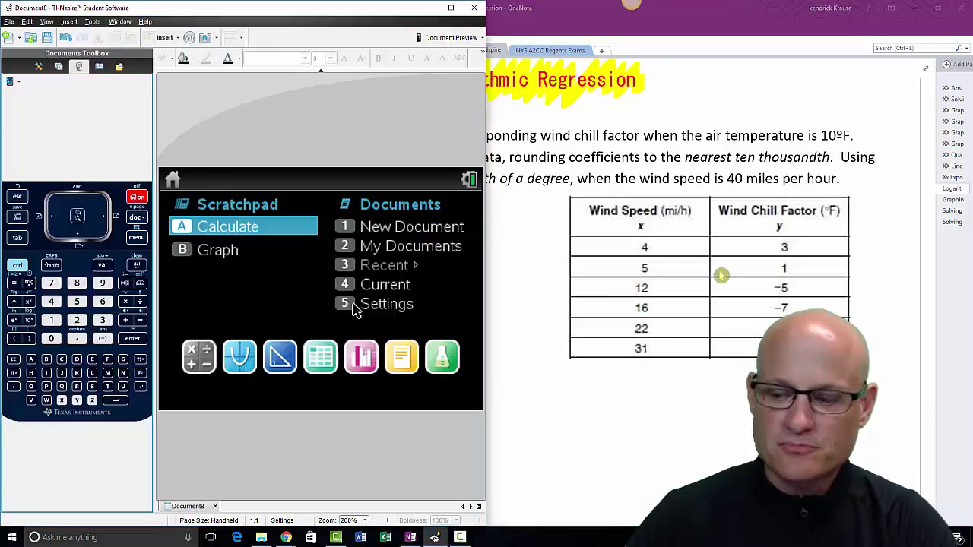
click(317, 362)
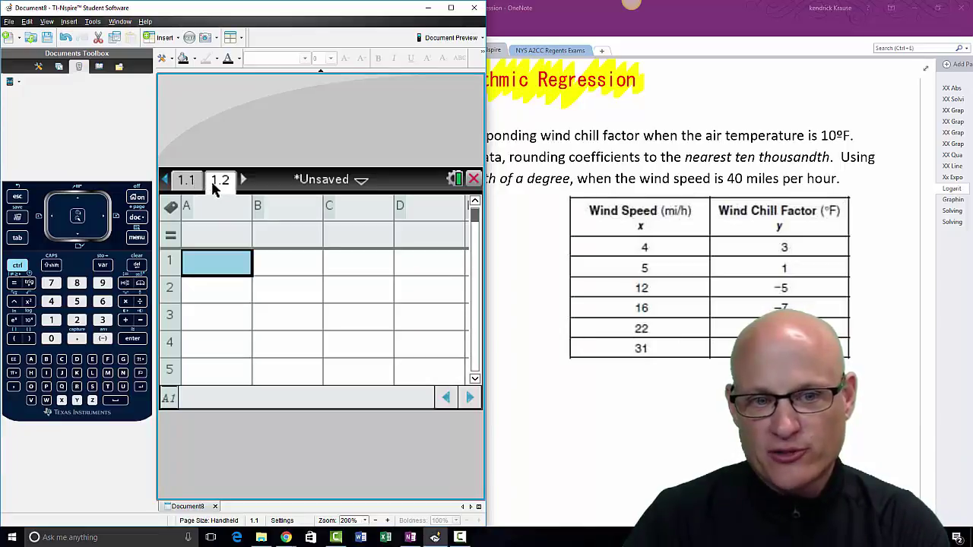
Review the earlier time and number data on page 1.1, and return to page 1.2
click(194, 186)
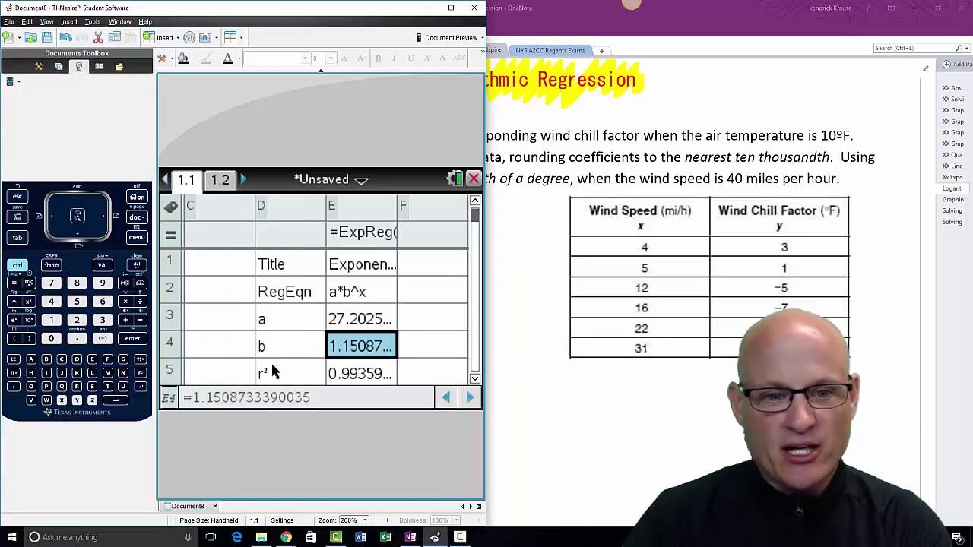
click(446, 396)
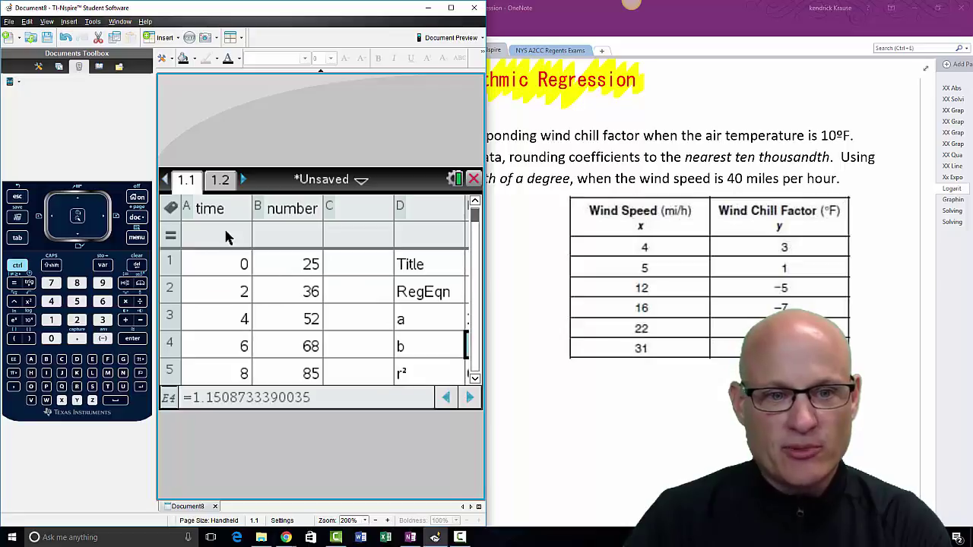
click(218, 180)
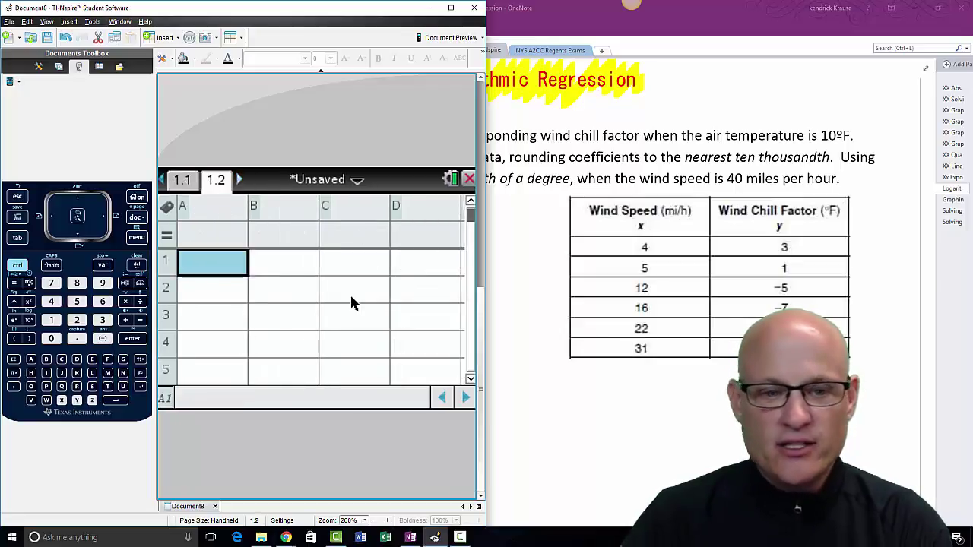
Name column A on page 1.2 "time"
click(200, 219)
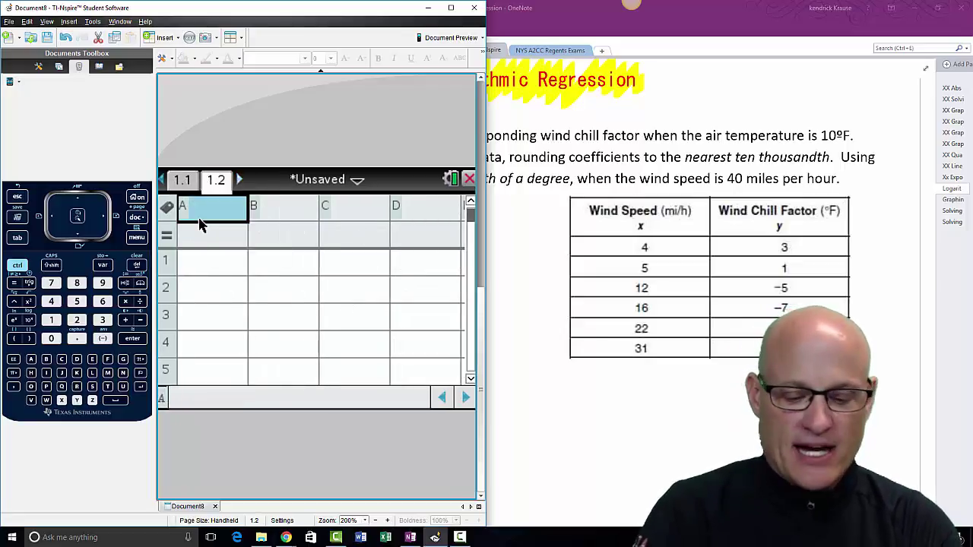
text(time)
key(Return)
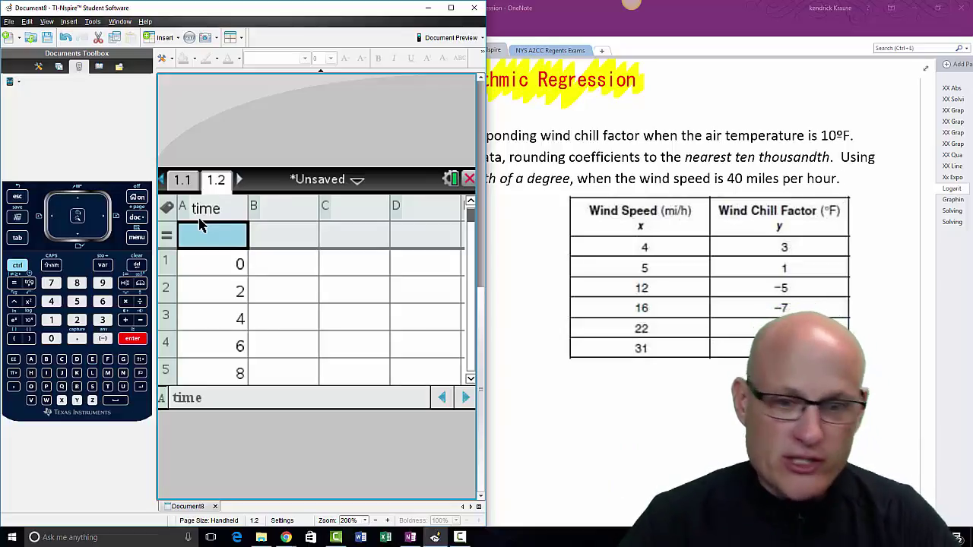
Close the document without saving and create a new document with a Lists & Spreadsheet page
click(469, 180)
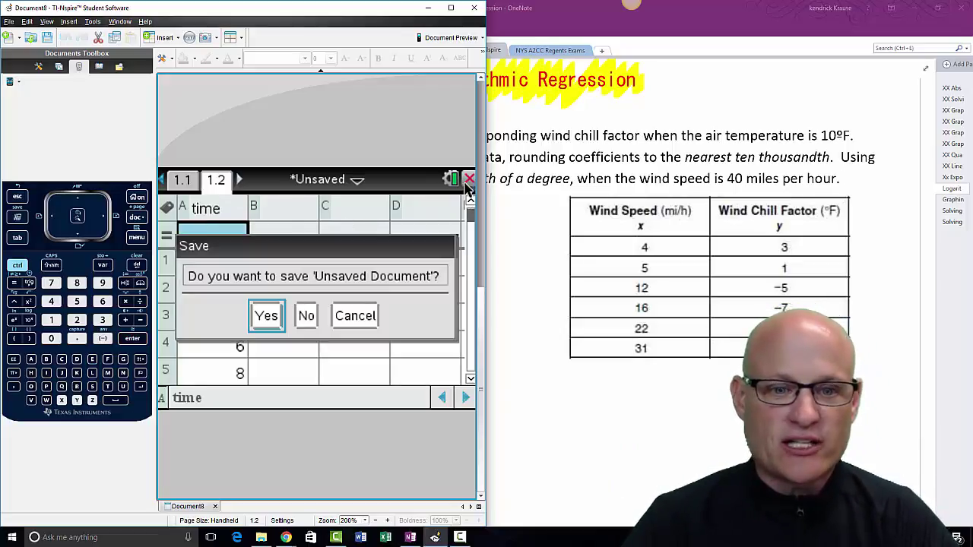
click(306, 315)
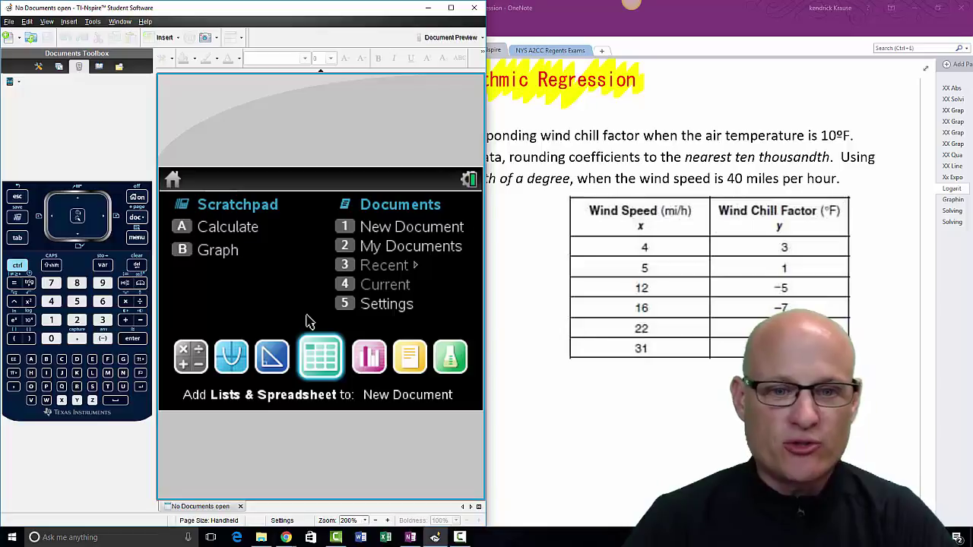
click(342, 362)
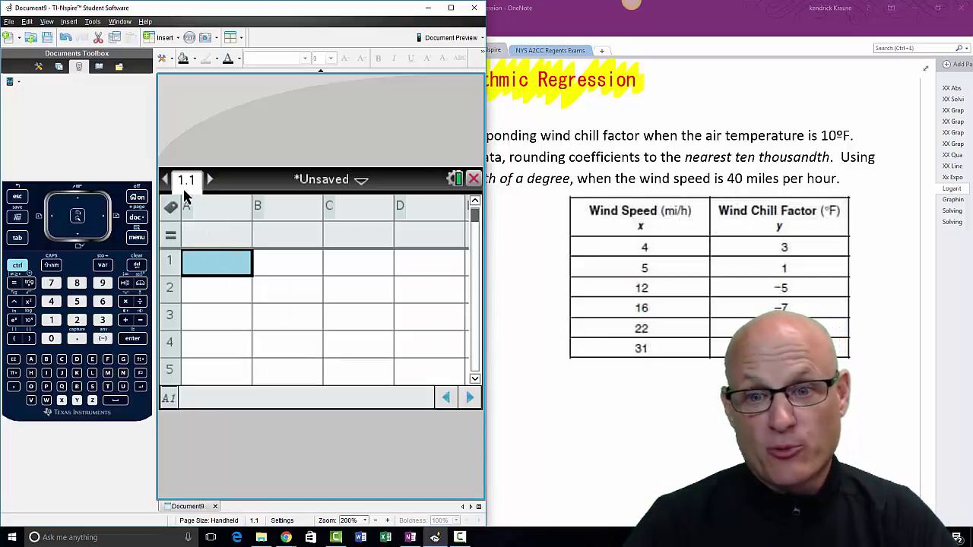
Name column A "x" and column B "y", and select cell A1 for data entry
click(211, 213)
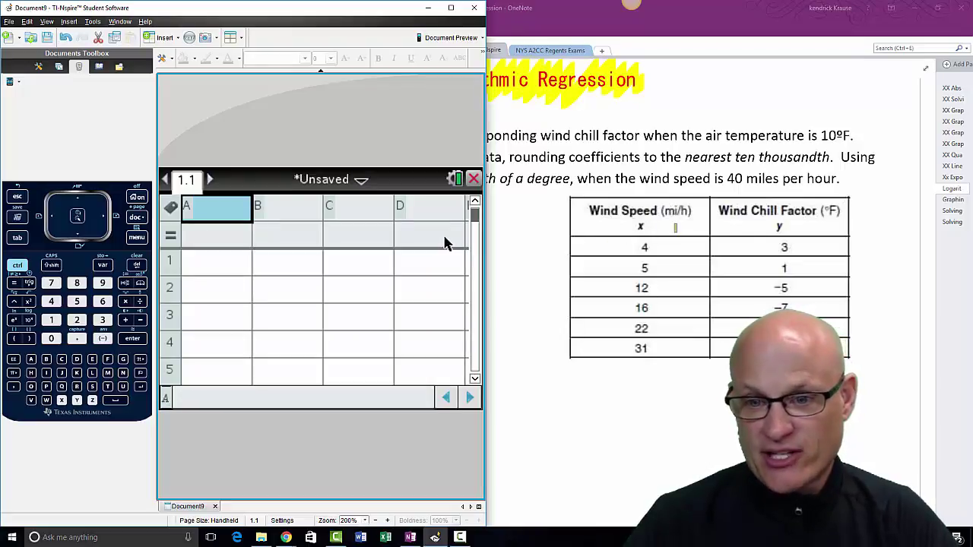
click(311, 220)
text(Y)
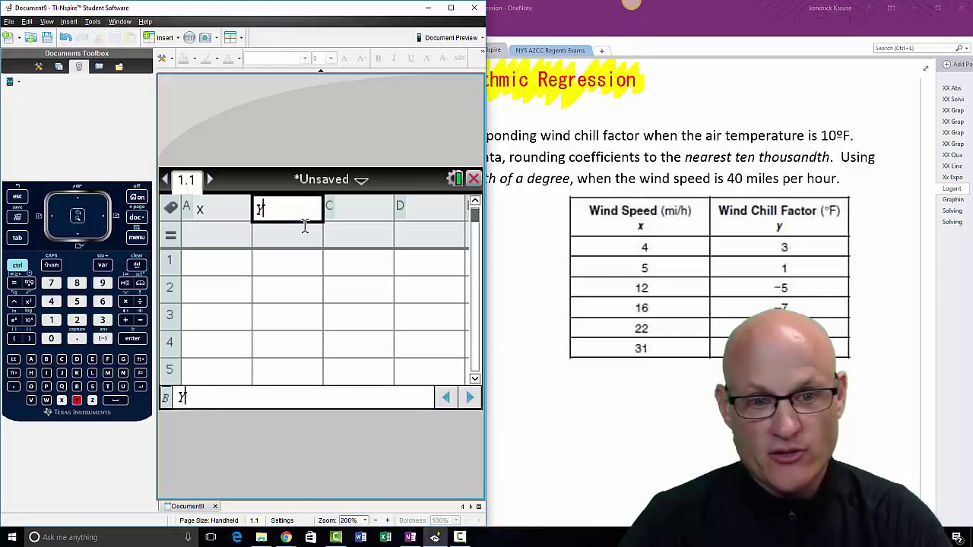
click(231, 272)
key(shift)
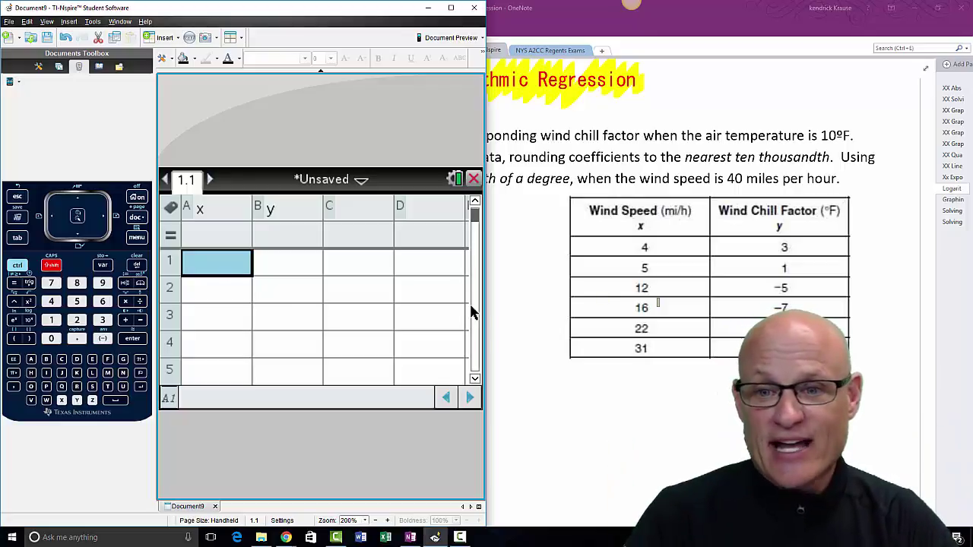
Switch to OneNote, bring the full wind speed and wind chill table into view, and return to the TI-Nspire software
click(411, 537)
scroll(730, 405, down, 4)
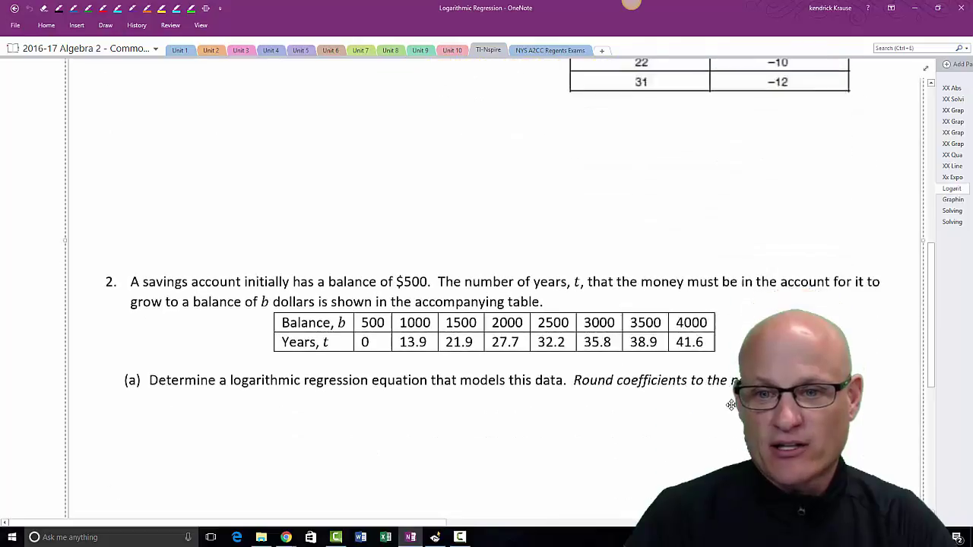
scroll(730, 405, up, 5)
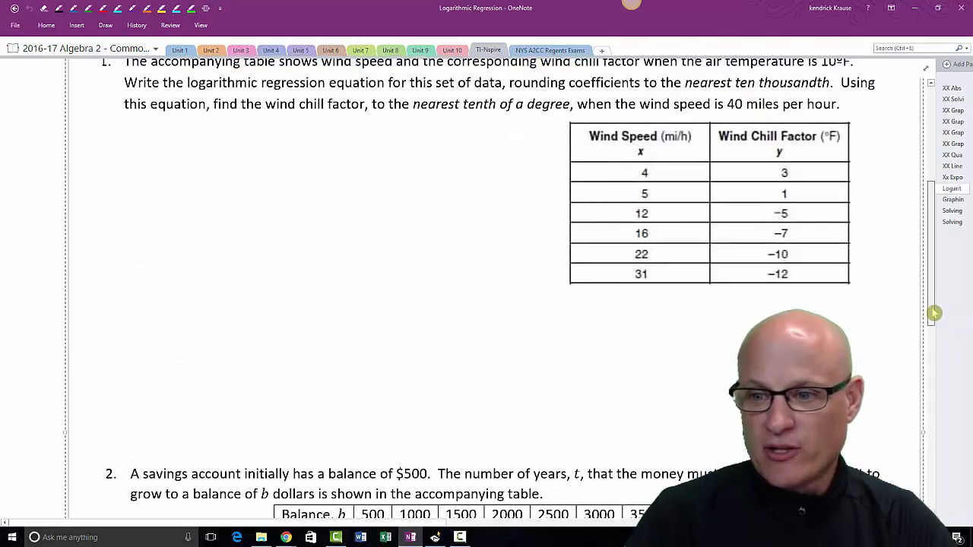
scroll(934, 313, down, 1)
scroll(939, 329, up, 5)
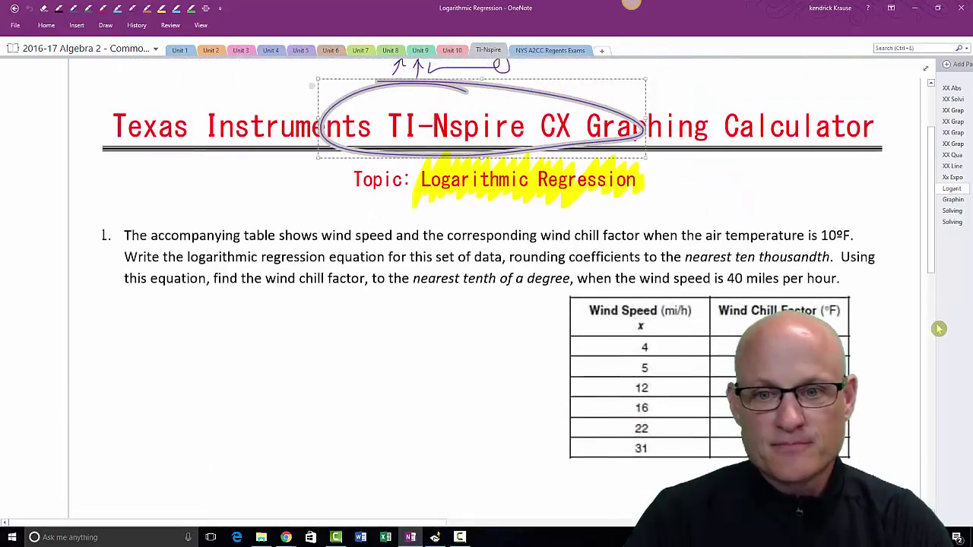
scroll(939, 328, down, 5)
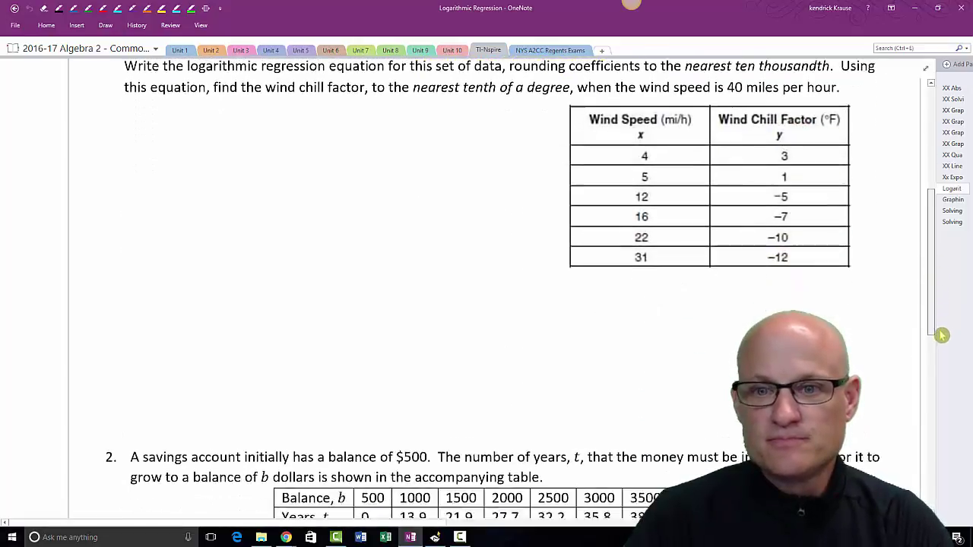
scroll(942, 335, down, 1)
key(alt+Tab)
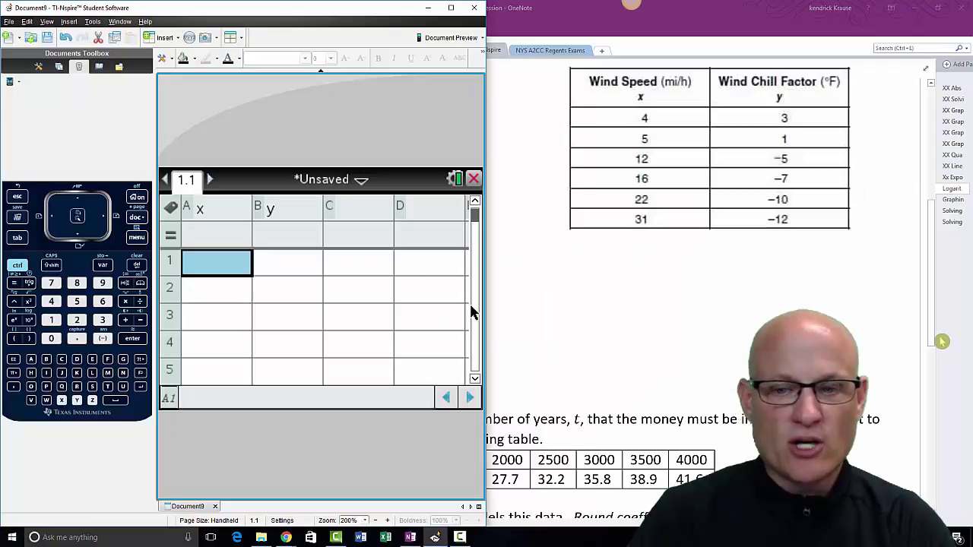
Enter the wind speeds 4, 5, 12, 16, 22 and 31 in column A from cell A1 down
text(4)
key(Return)
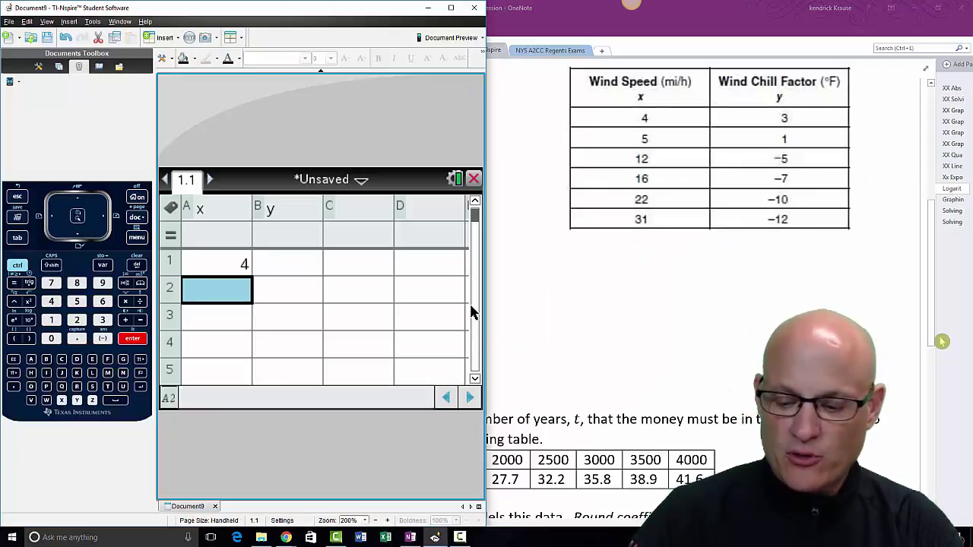
text(5)
key(Return)
text(12)
key(Return)
text(16)
key(Return)
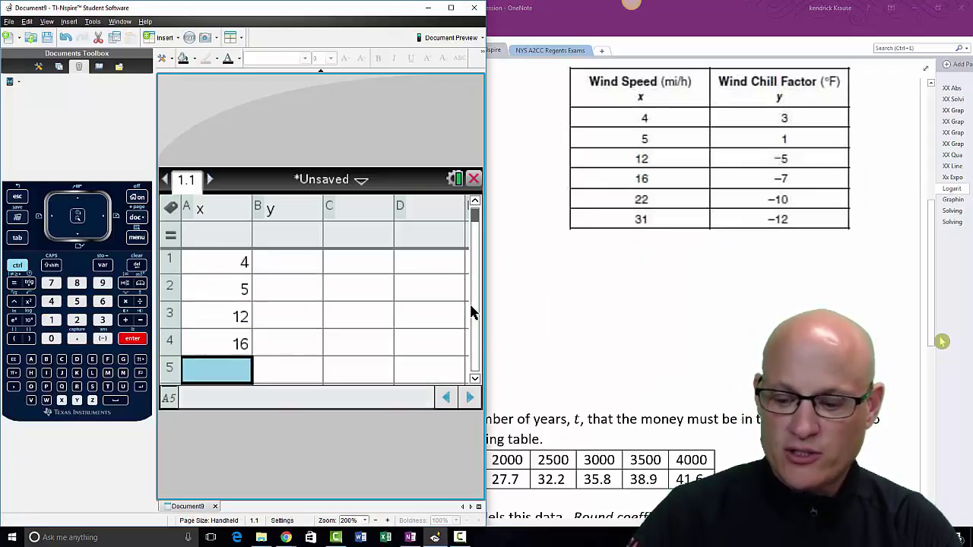
text(22)
key(Return)
text(31)
key(Return)
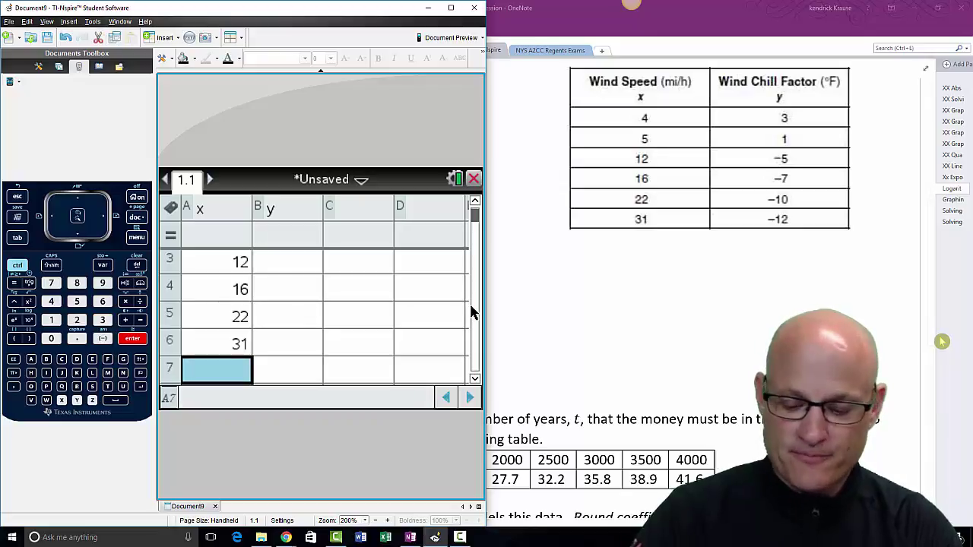
Enter the first three wind chill factors, 3, 1 and -5, in cells B1 to B3
key(Right)
key(Up)
key(Up)
key(Up)
key(Up)
key(Up)
key(Up)
key(Up)
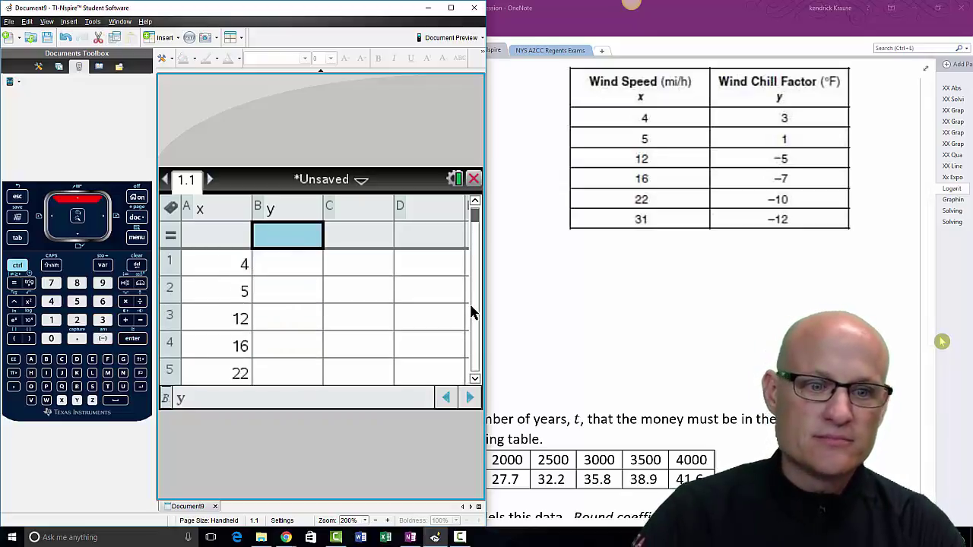
key(Down)
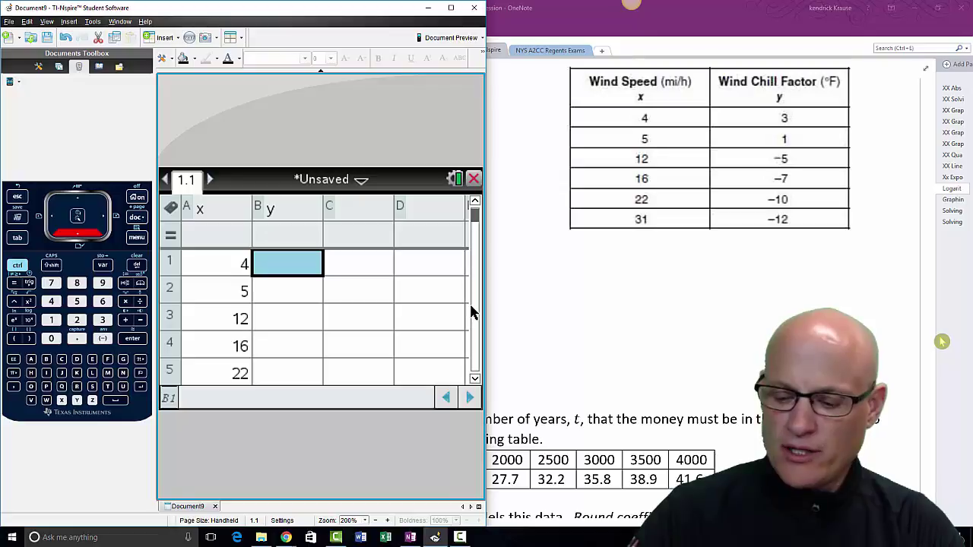
text(3)
key(Return)
text(1)
key(Return)
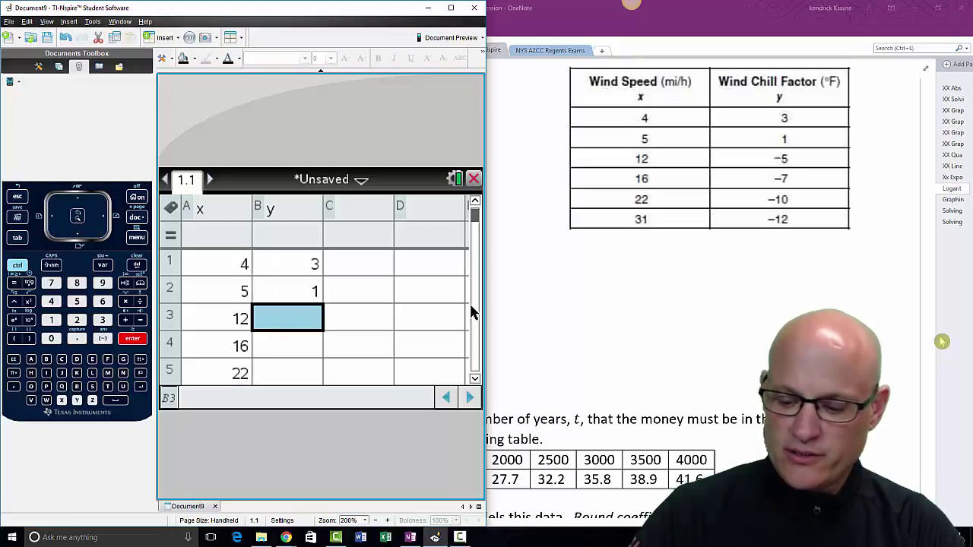
text(-5)
key(Return)
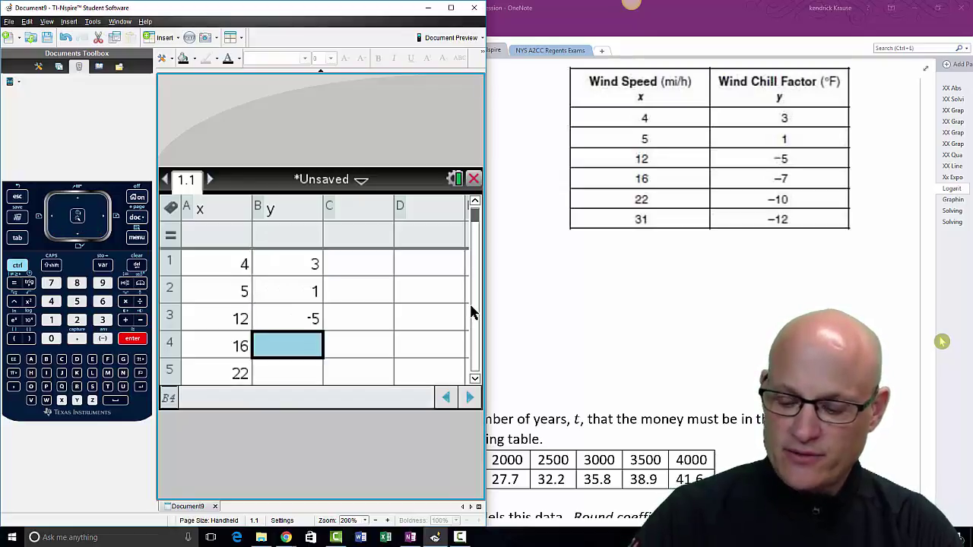
Enter the remaining wind chill factors, -7, -10 and -12, in cells B4 to B6
text(-7)
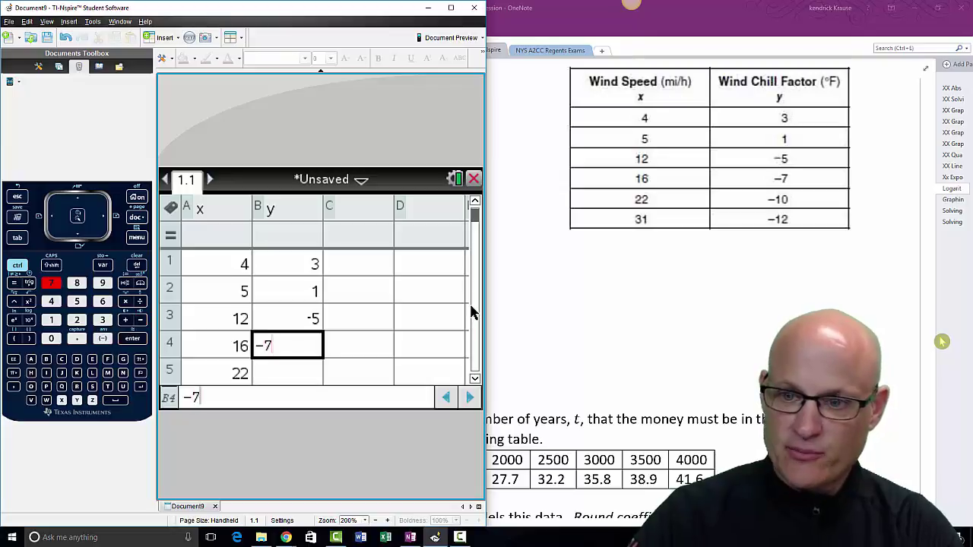
key(Return)
text(-10)
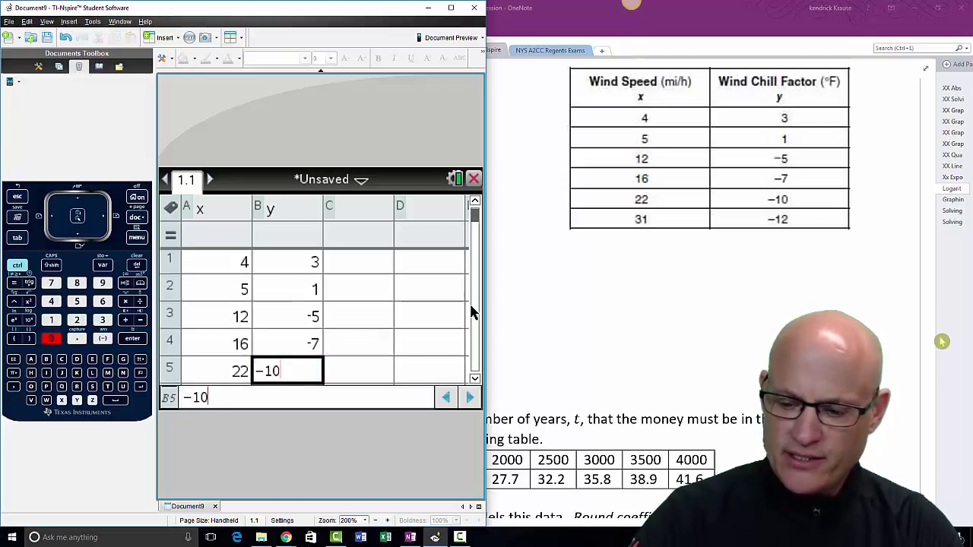
text(-)
key(BackSpace)
key(Return)
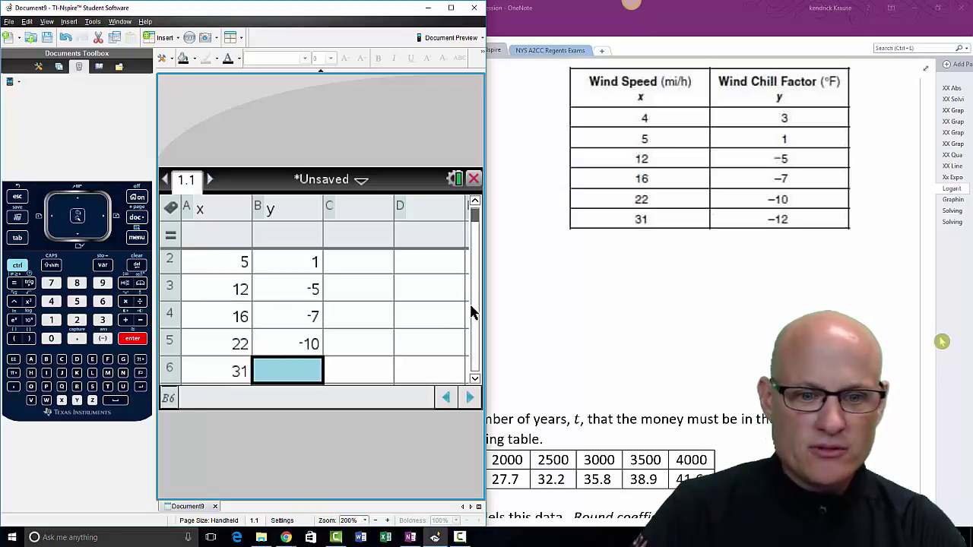
text(-1)
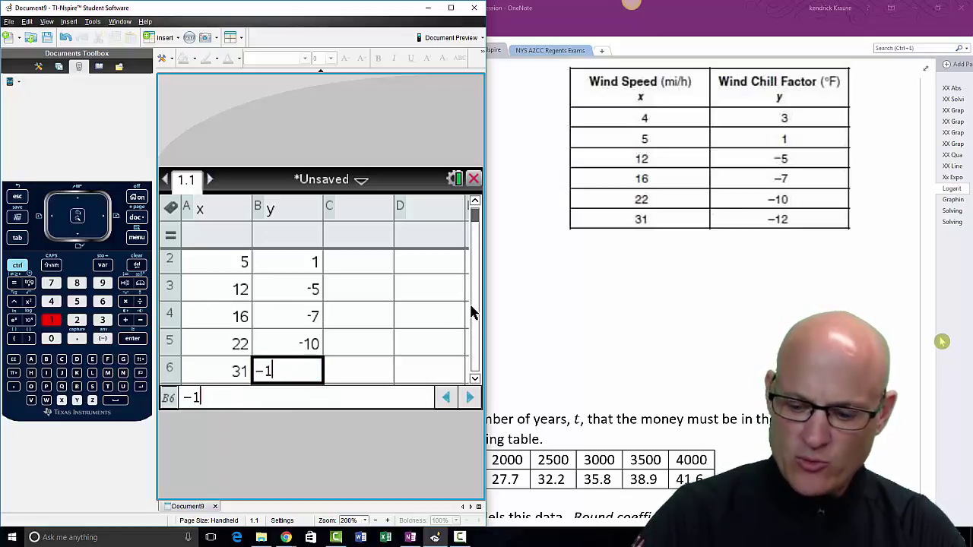
text(2)
key(Up)
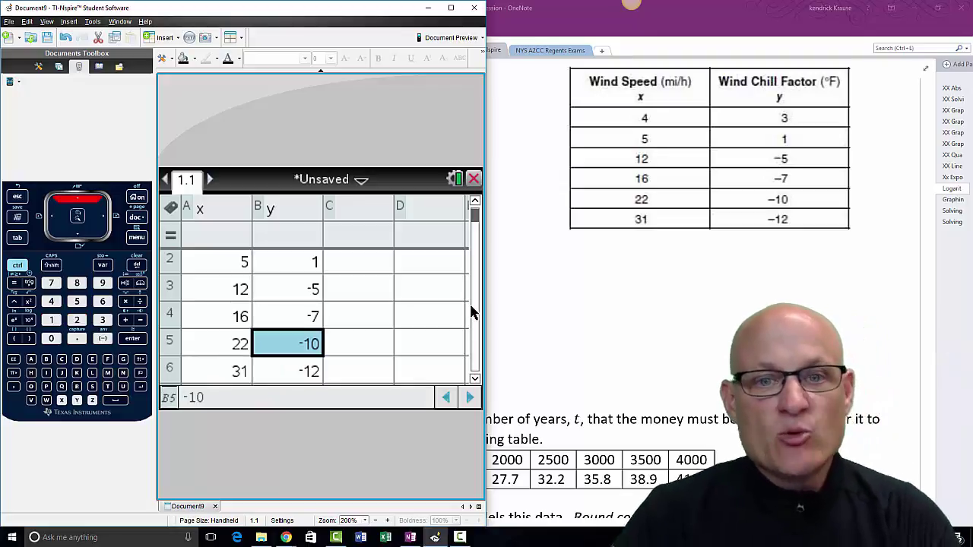
Review the entered x and y data from below the last entry up to the column headings
key(Down)
key(Down)
key(Down)
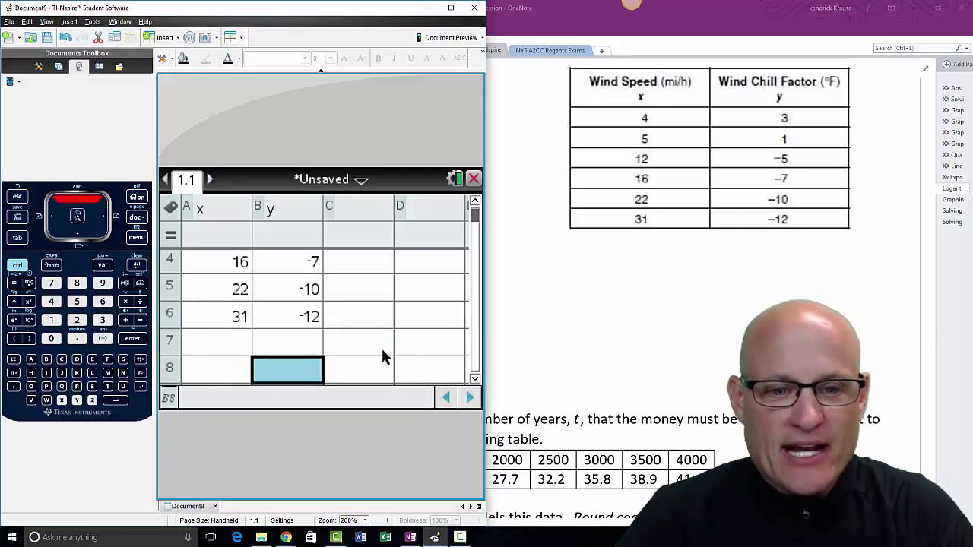
key(Up)
key(Up)
key(Up)
key(Up)
key(Up)
key(Up)
key(Up)
key(Up)
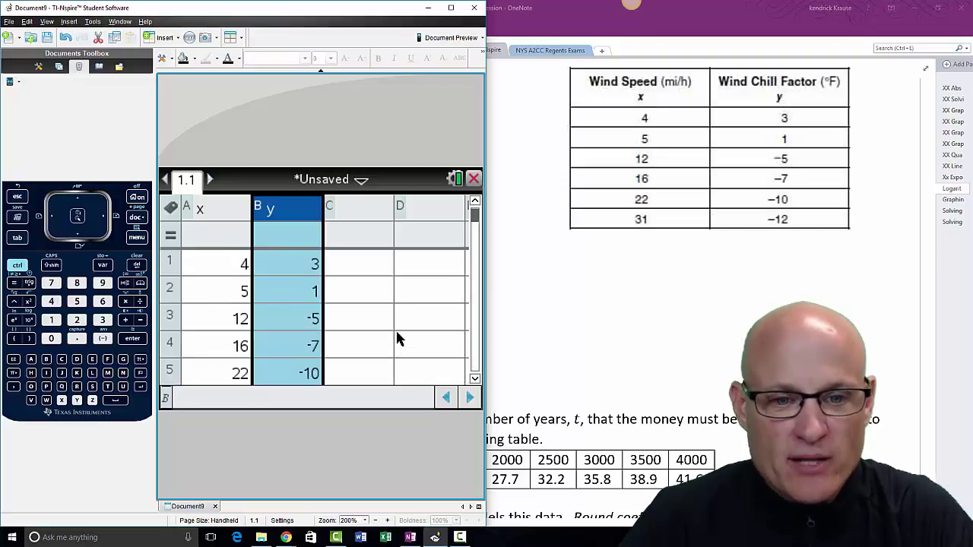
Open cell C1 for editing, enter the trial text "ksdjfh", and erase it again
click(355, 262)
click(356, 266)
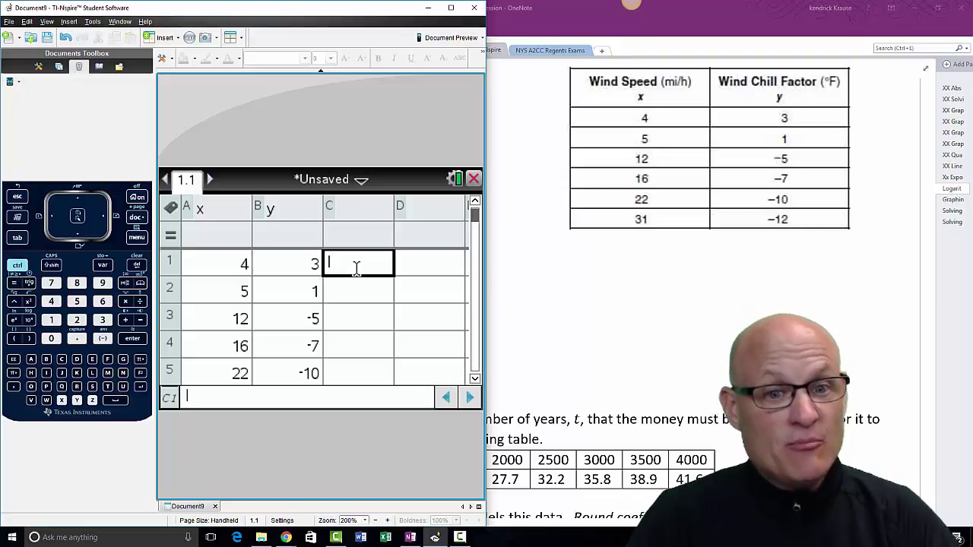
text(ksdjfh)
key(BackSpace)
key(BackSpace)
key(BackSpace)
key(BackSpace)
key(BackSpace)
key(BackSpace)
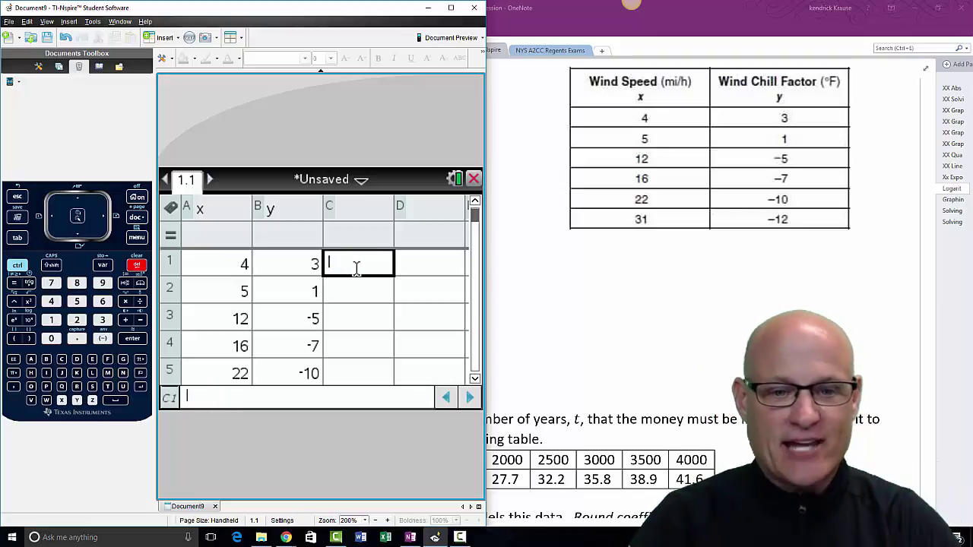
click(358, 270)
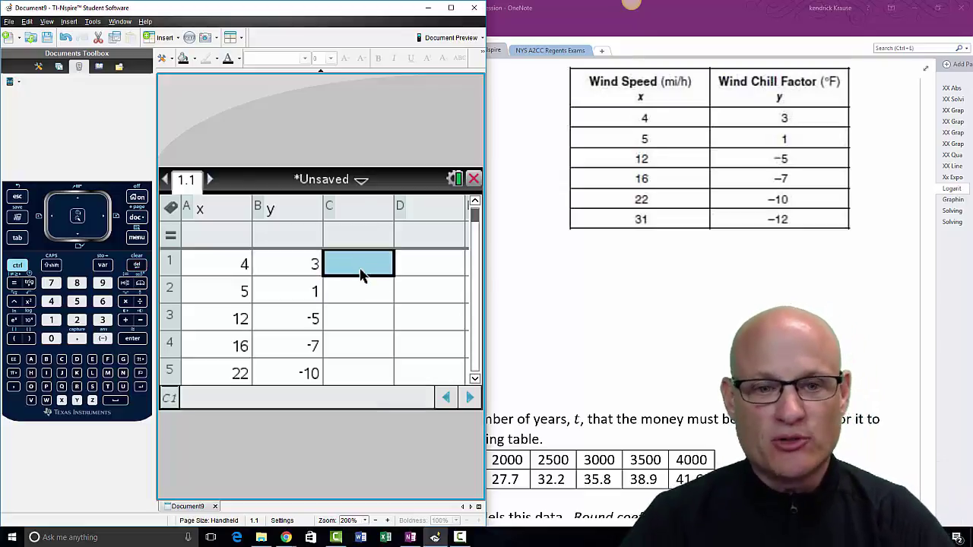
click(359, 201)
click(346, 273)
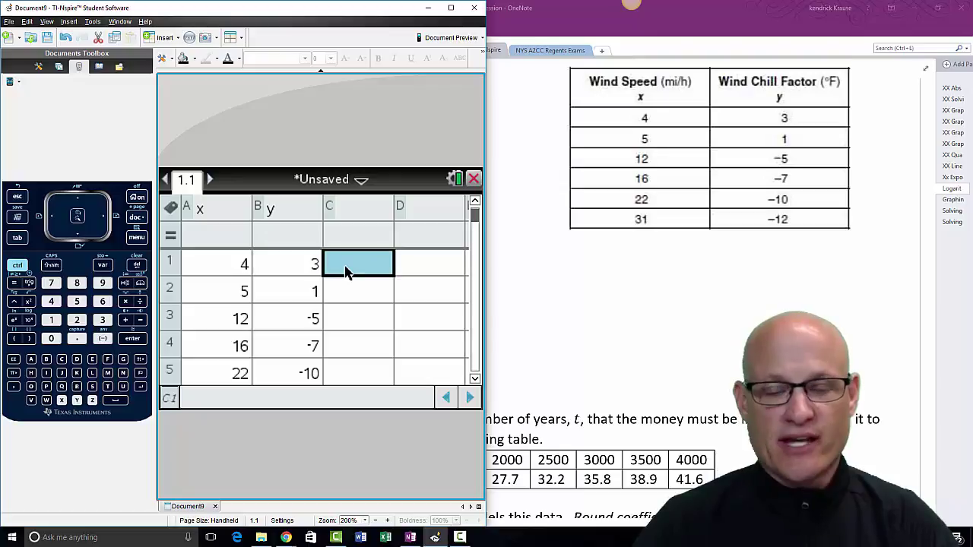
click(355, 208)
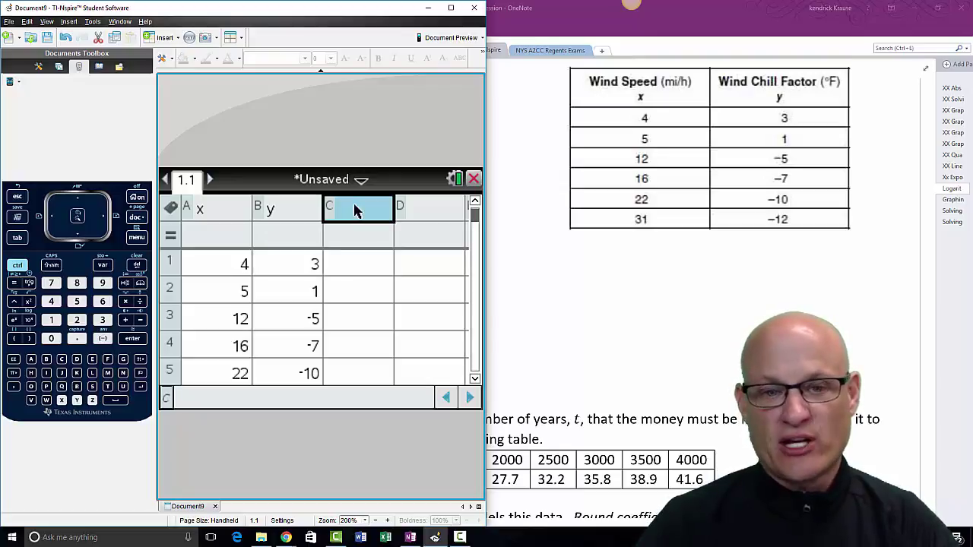
click(350, 272)
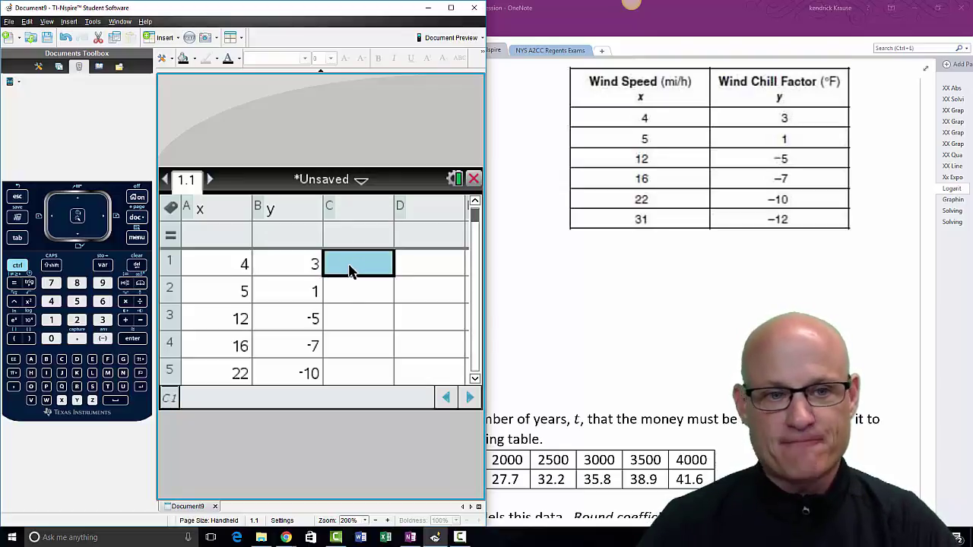
Try to access the statistical calculations while cell C1 is open for editing
click(357, 269)
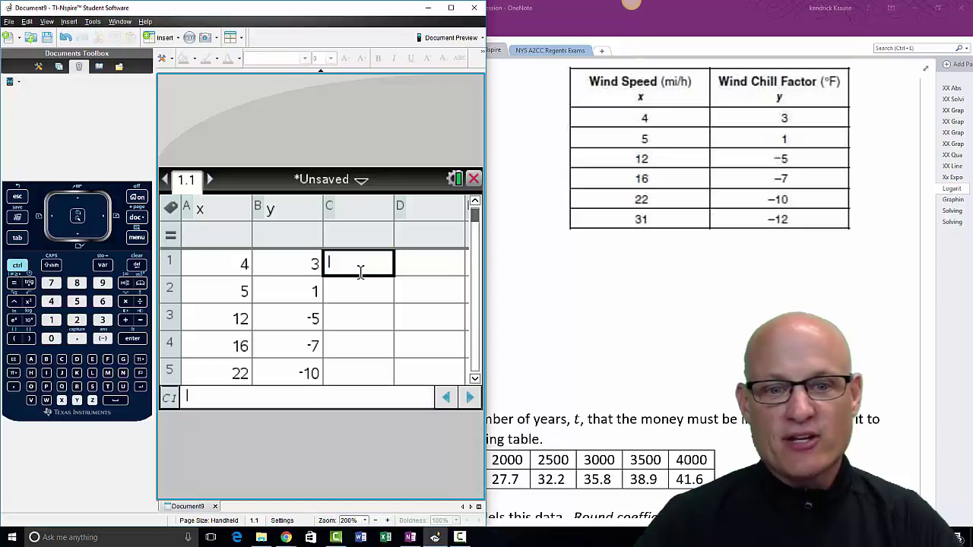
click(140, 238)
mouse_move(226, 249)
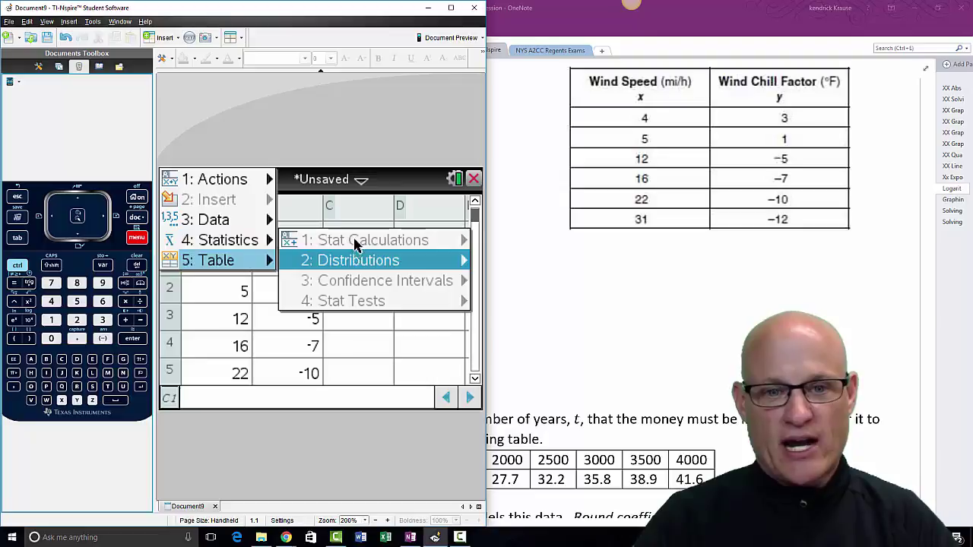
click(304, 260)
key(Escape)
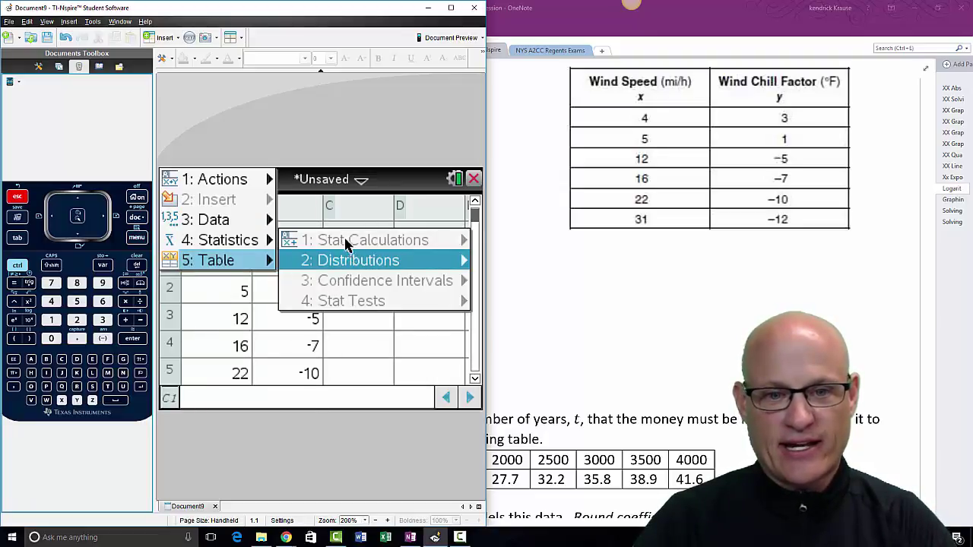
key(Right)
key(Escape)
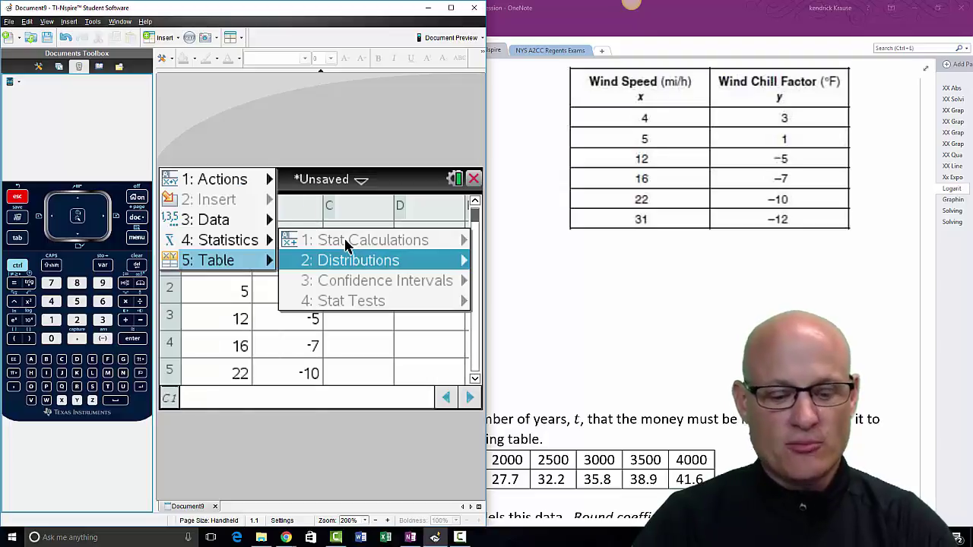
key(Escape)
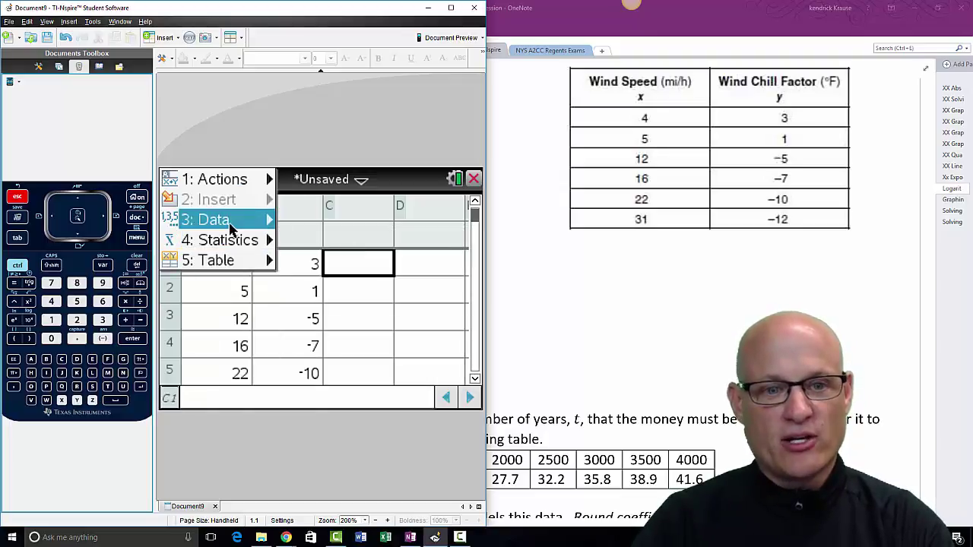
click(267, 220)
click(336, 303)
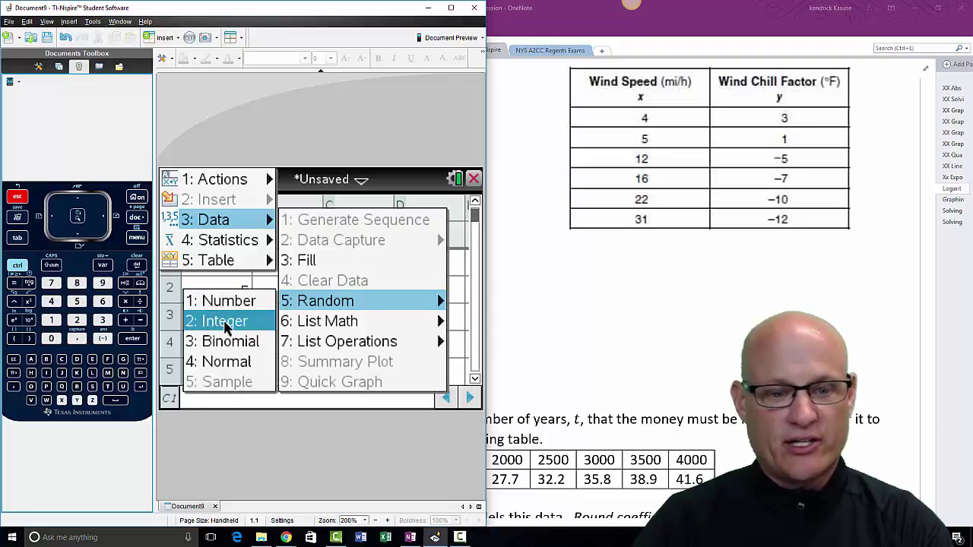
key(Escape)
key(Escape)
key(Escape)
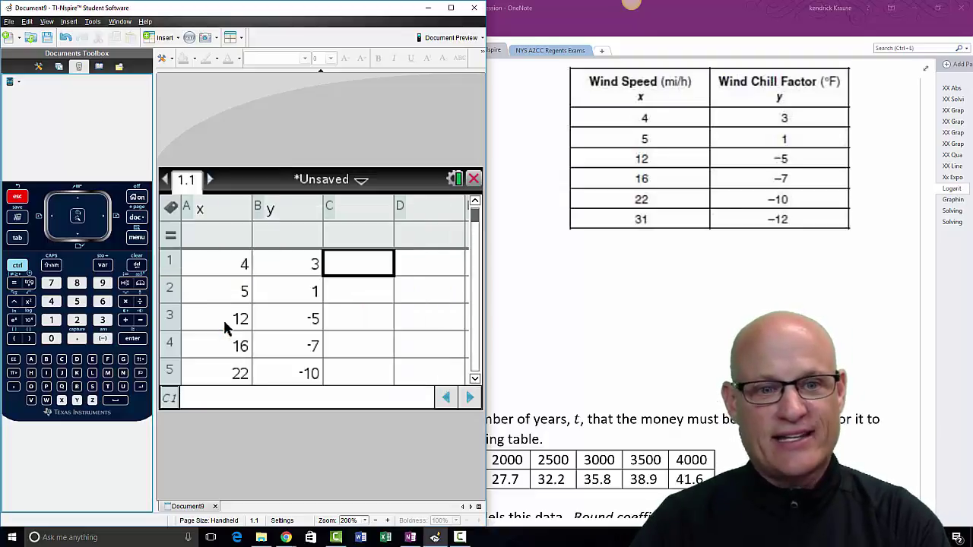
key(Escape)
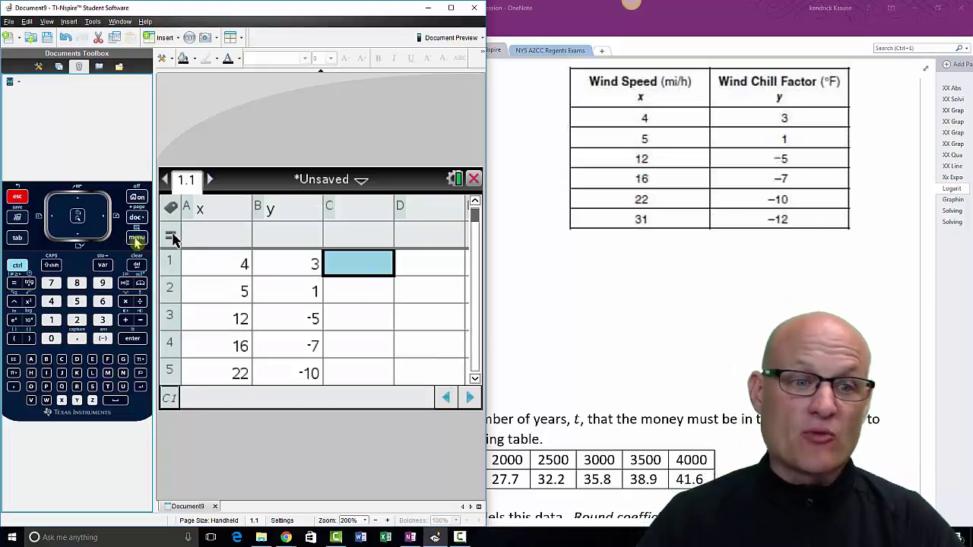
Open the Logarithmic Regression setup from the statistical calculations
key(ctrl+m)
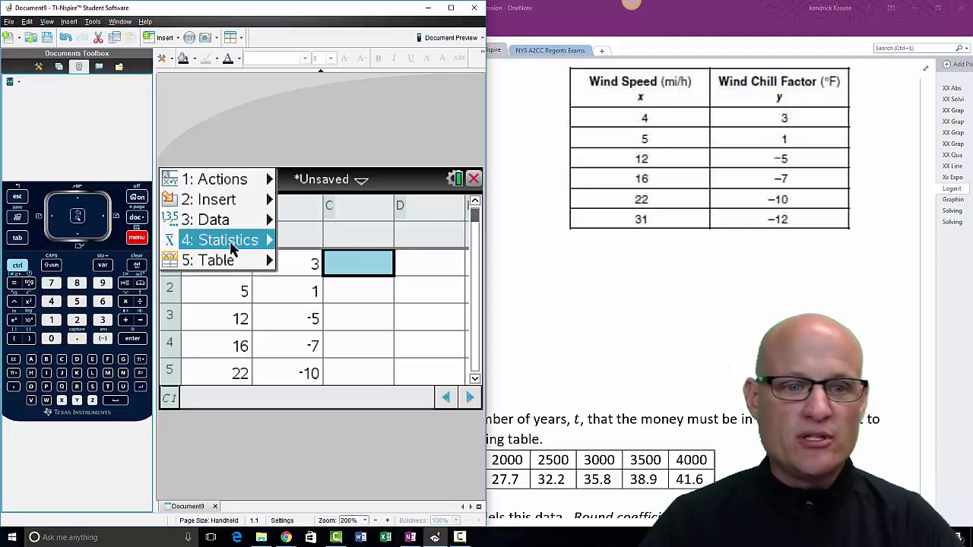
mouse_move(178, 241)
mouse_move(335, 243)
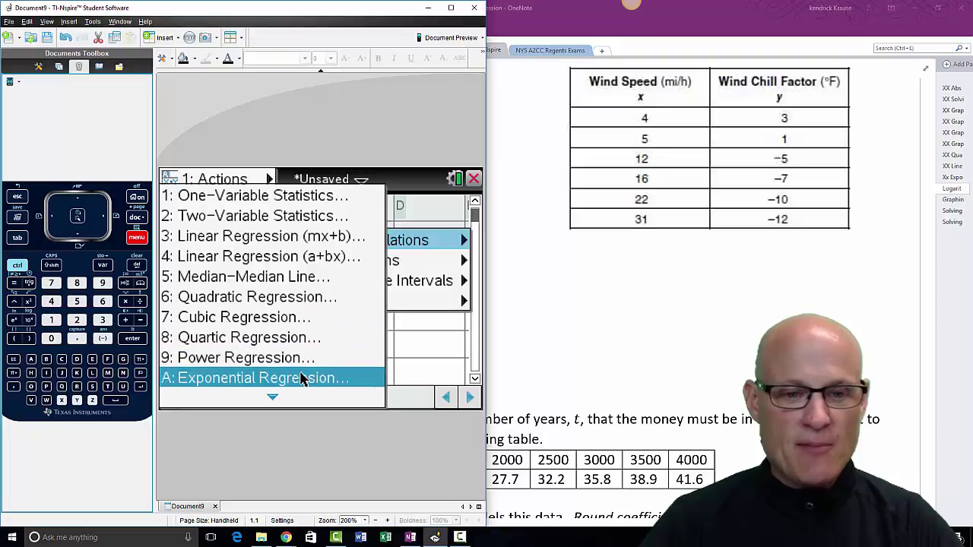
mouse_move(272, 396)
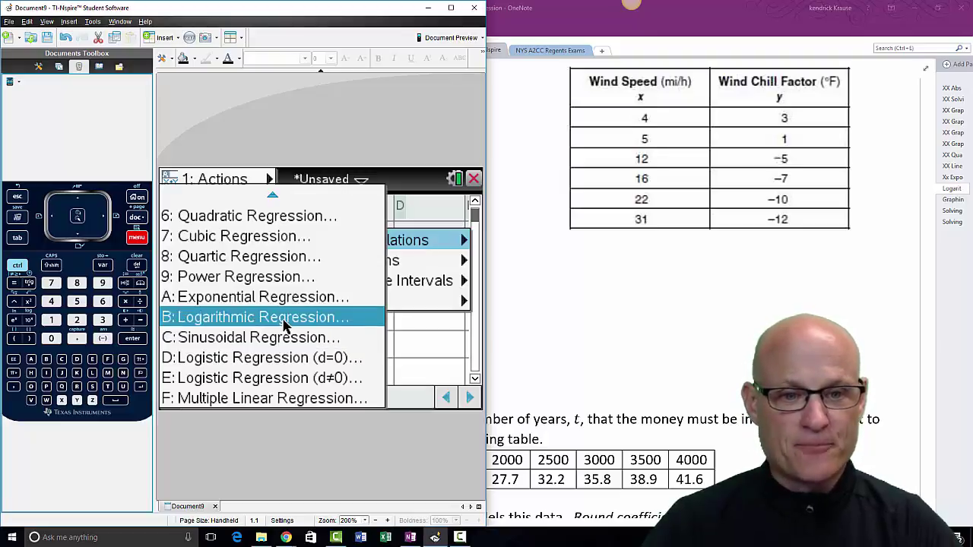
mouse_move(272, 194)
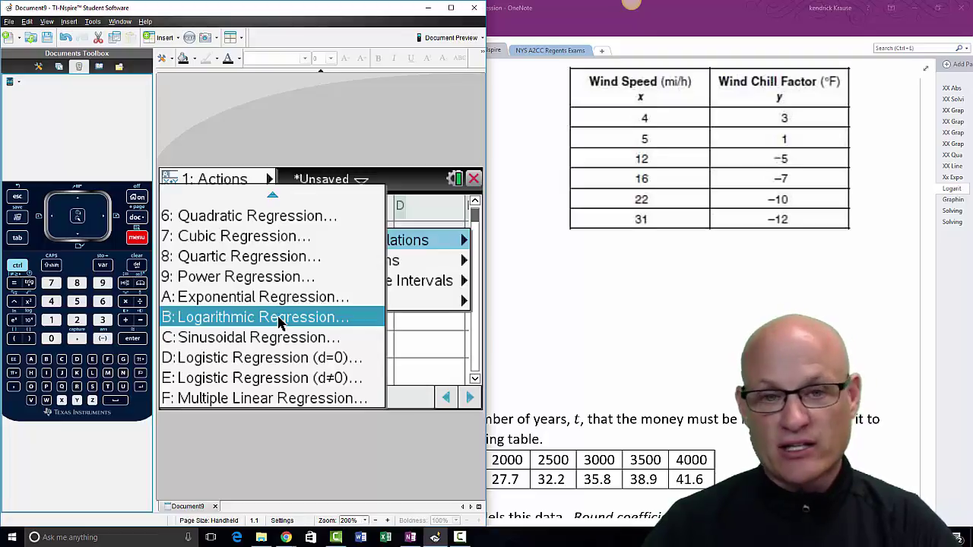
click(280, 321)
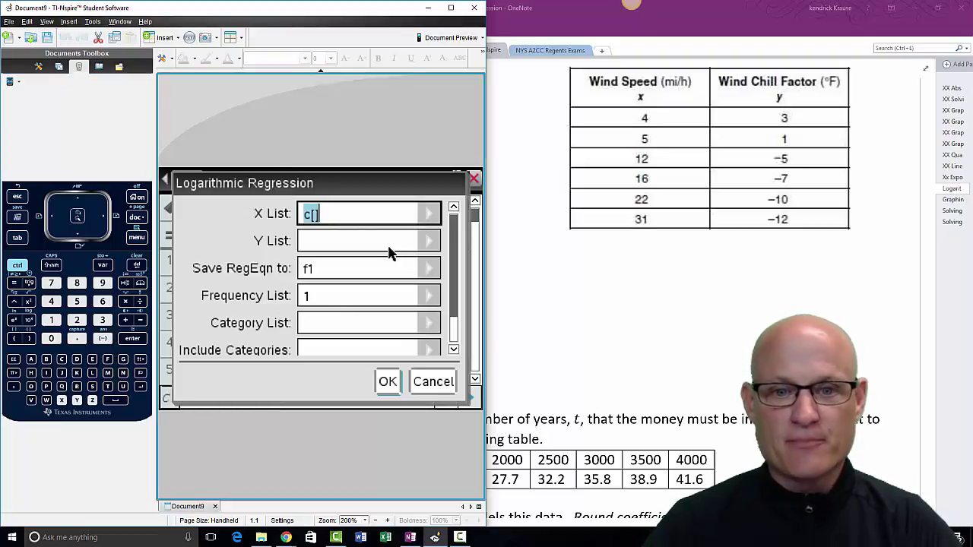
Set the X List to x and the Y List to y, and run the logarithmic regression
click(432, 215)
click(409, 233)
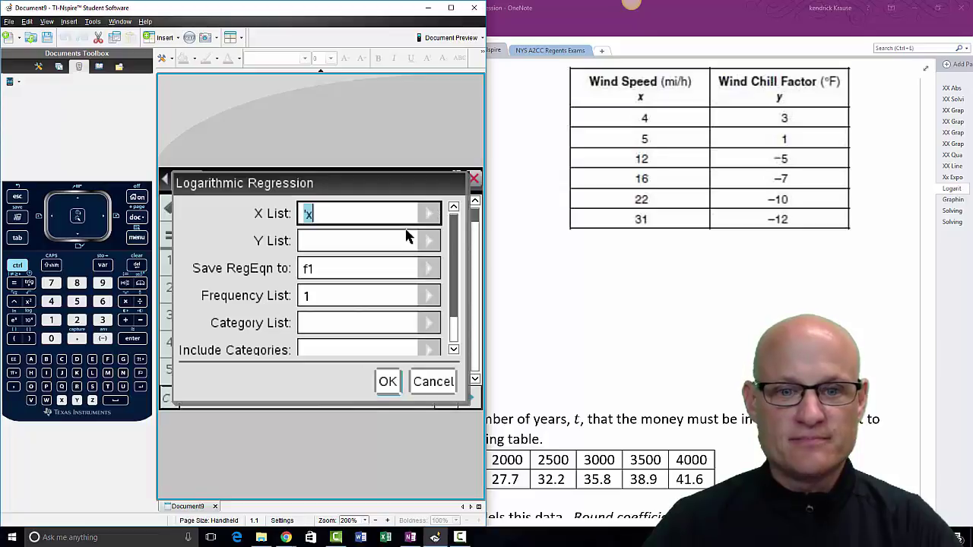
click(428, 242)
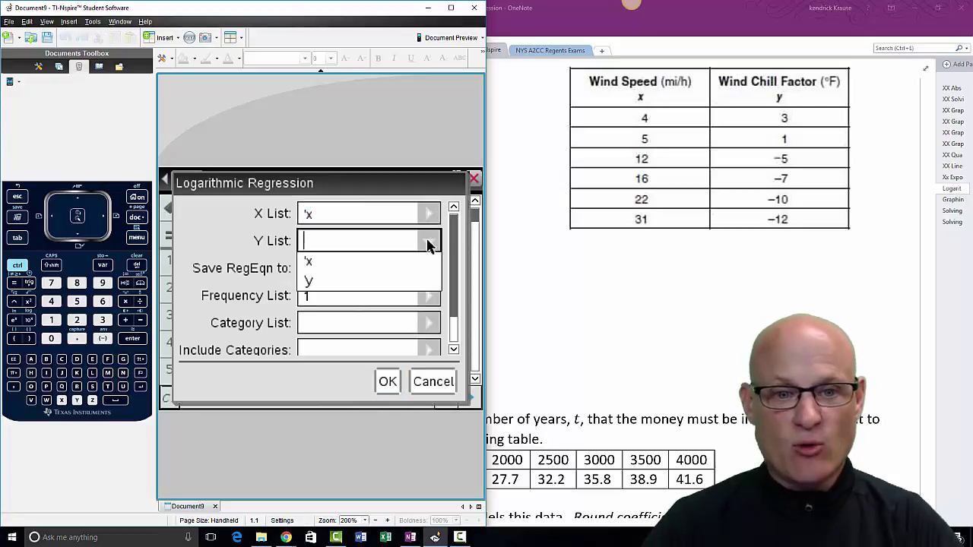
click(385, 280)
click(389, 382)
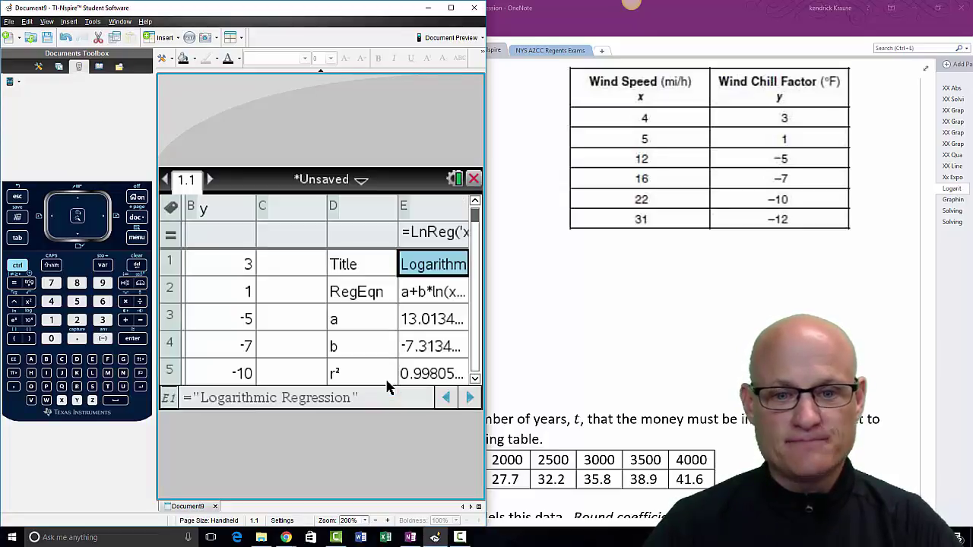
Show the full regression equation form in cell E2, then switch to OneNote and dock it beside the calculator at problem 1
click(468, 399)
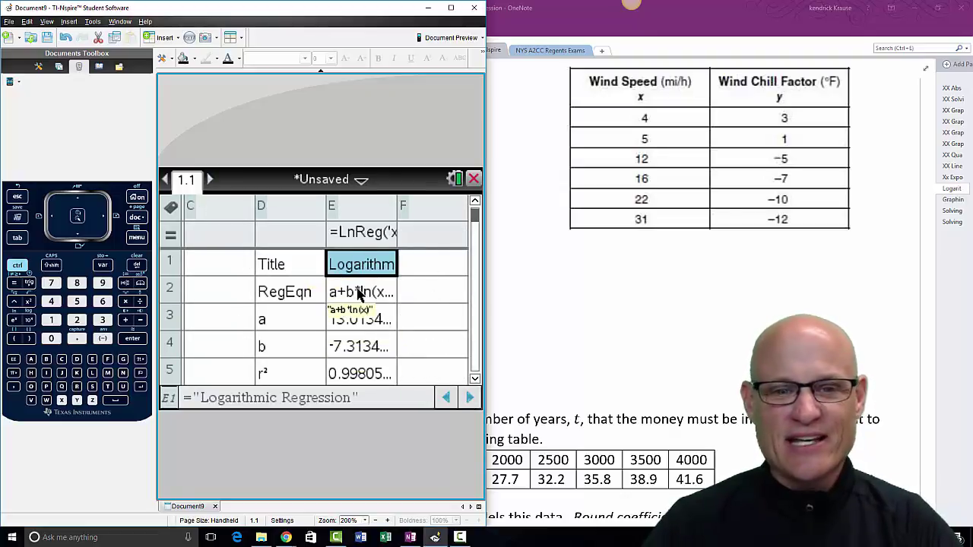
click(358, 291)
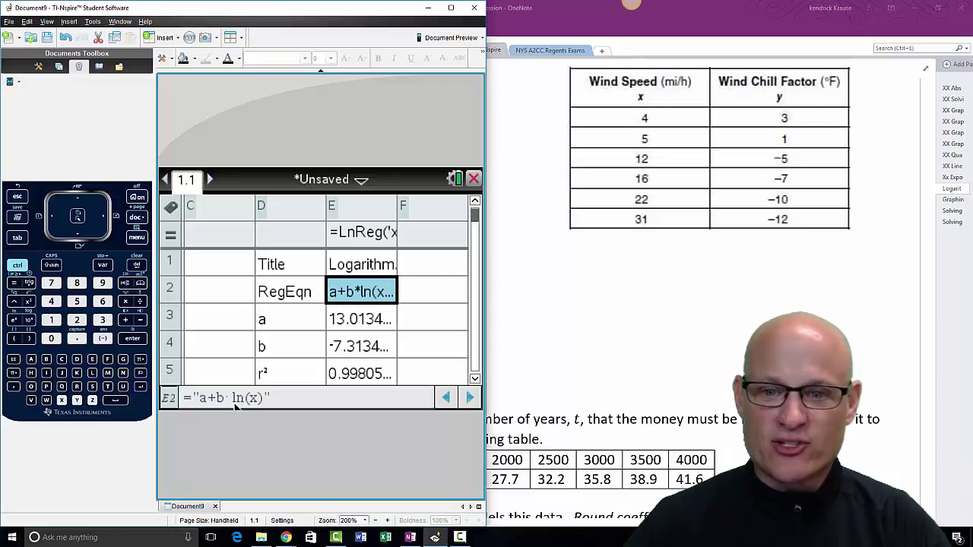
key(alt+Tab)
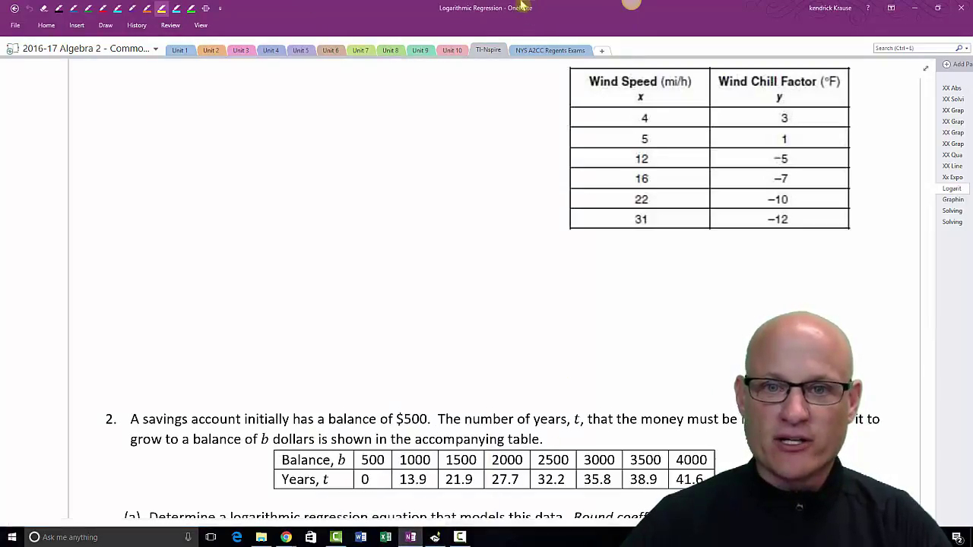
double_click(521, 6)
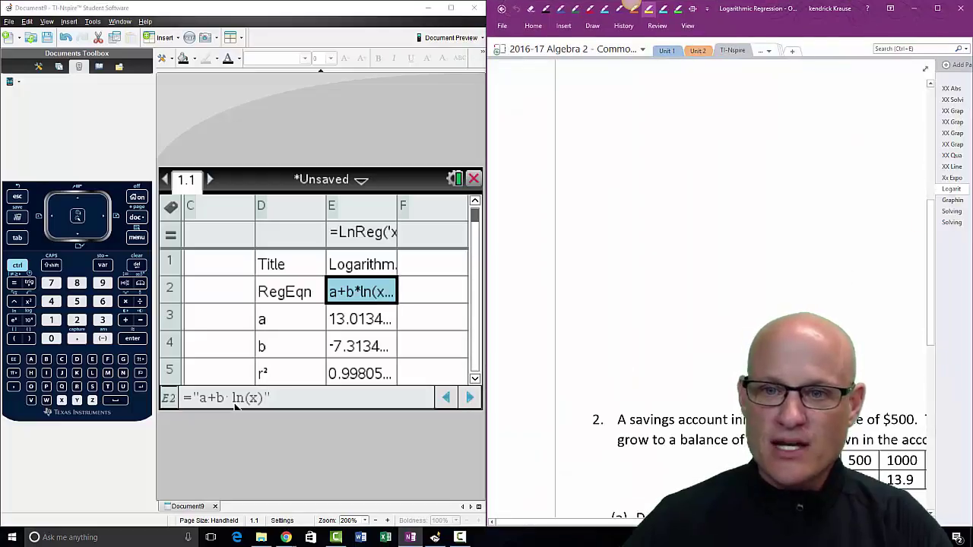
drag(933, 220, 934, 208)
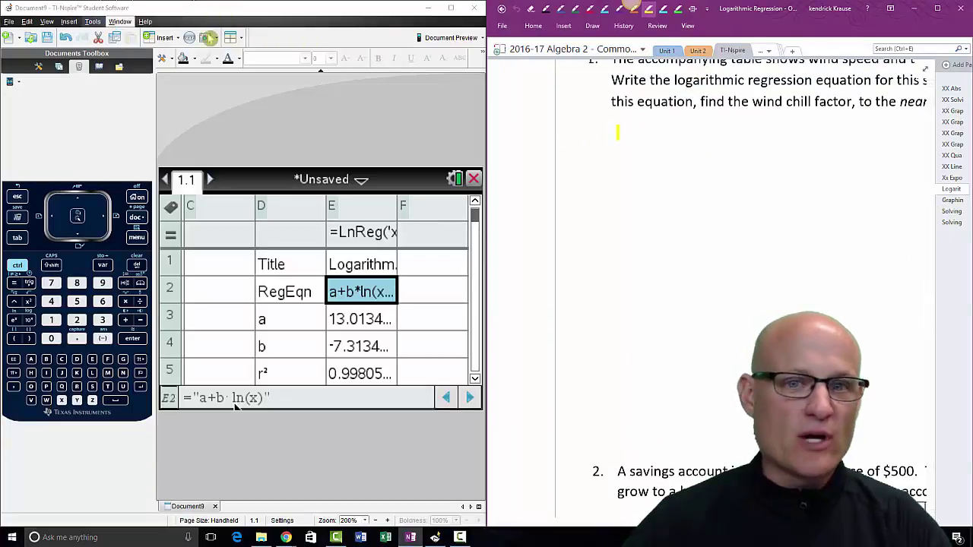
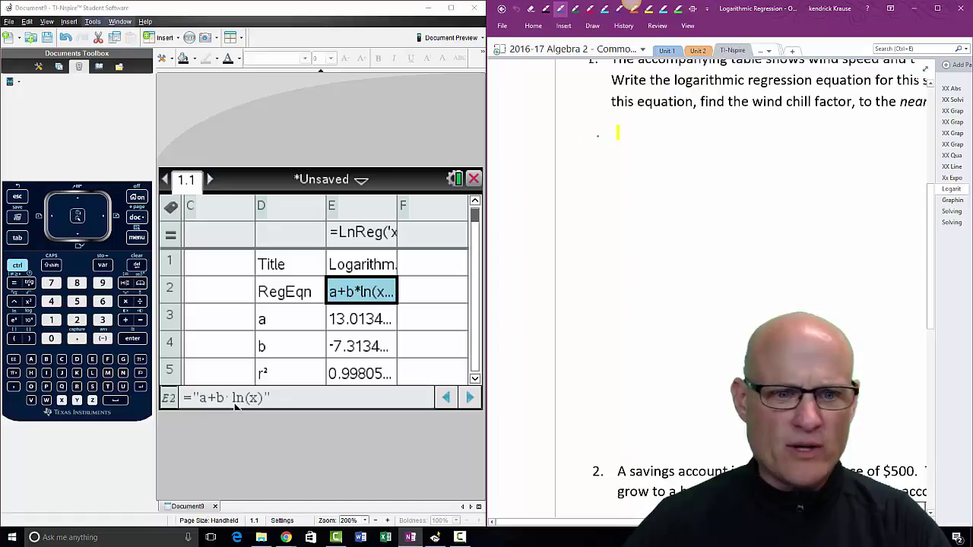
Handwrite y = a + ln (x) in blue under problem 1, with a small arrow pointing to it
mouse_move(600, 128)
mouse_down()
mouse_move(619, 127)
mouse_move(594, 177)
mouse_move(643, 137)
mouse_up()
drag(624, 148, 645, 147)
drag(544, 106, 567, 119)
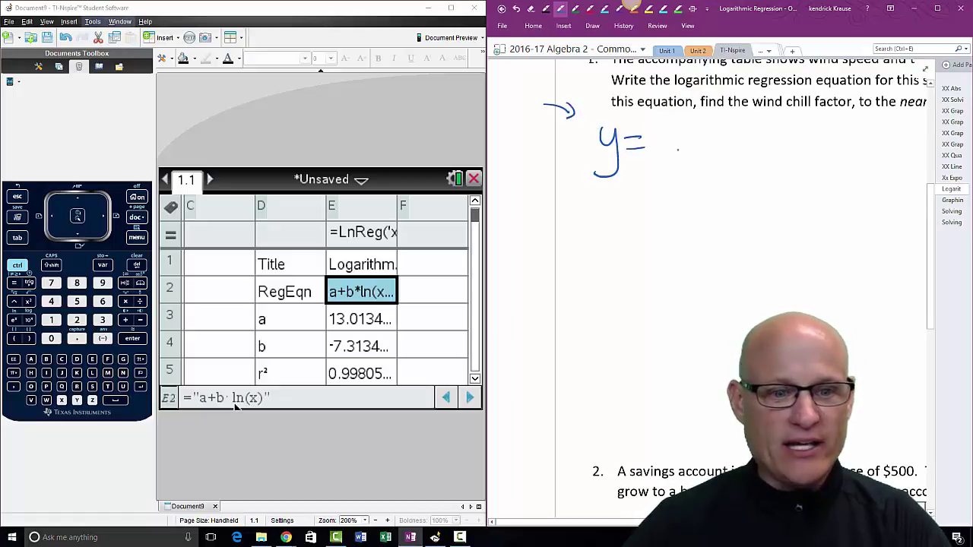
drag(682, 140, 686, 152)
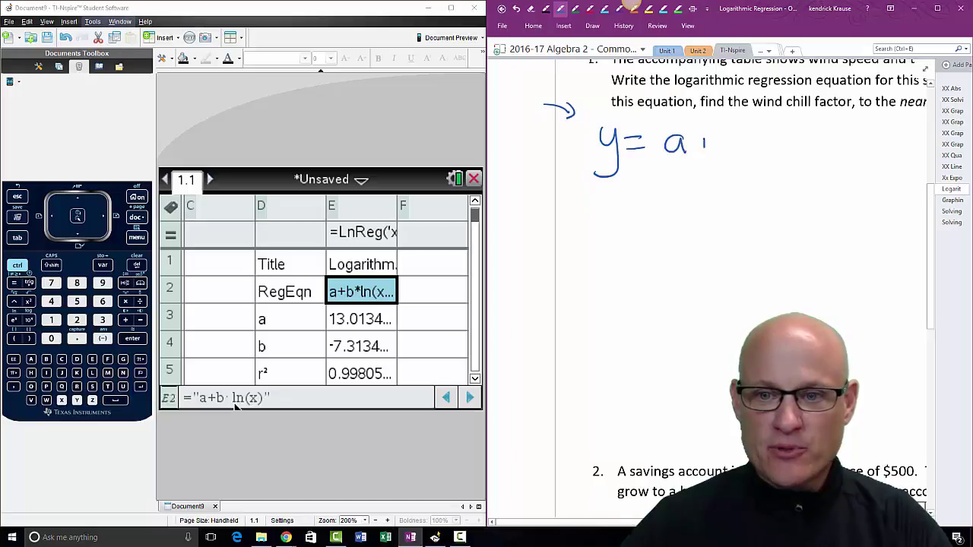
mouse_move(748, 114)
mouse_down()
mouse_move(739, 152)
mouse_move(761, 149)
mouse_up()
mouse_move(794, 122)
mouse_down()
mouse_move(792, 149)
mouse_move(808, 146)
mouse_up()
mouse_move(810, 119)
mouse_down()
mouse_move(819, 136)
mouse_move(812, 149)
mouse_up()
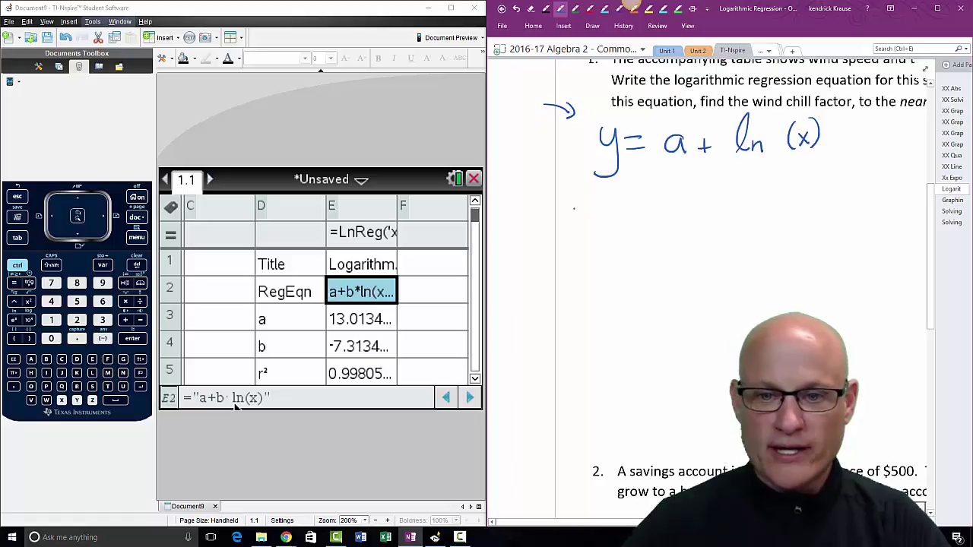
Handwrite the coefficient labels a = and b = below the general equation
drag(579, 204, 586, 217)
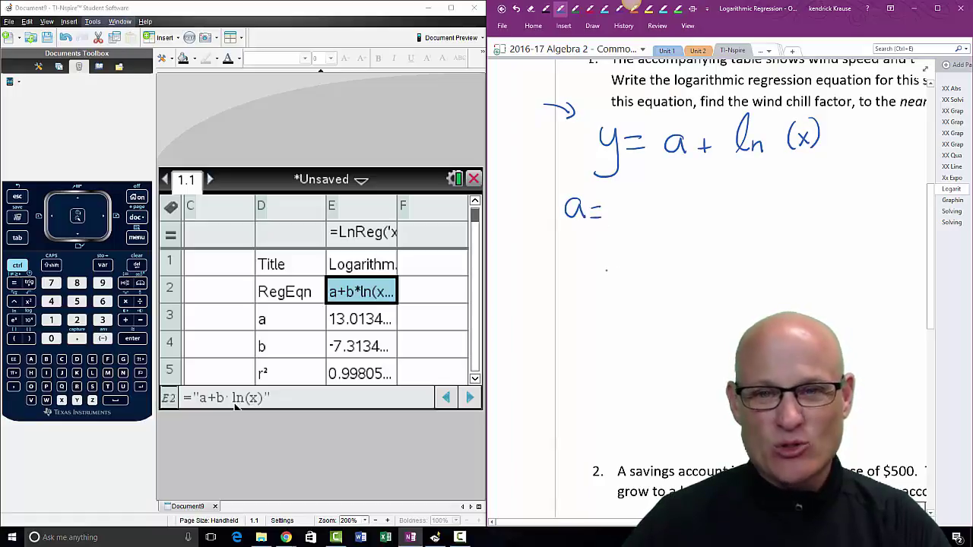
mouse_move(578, 258)
mouse_down()
mouse_move(591, 275)
mouse_move(581, 287)
mouse_up()
drag(603, 272, 614, 272)
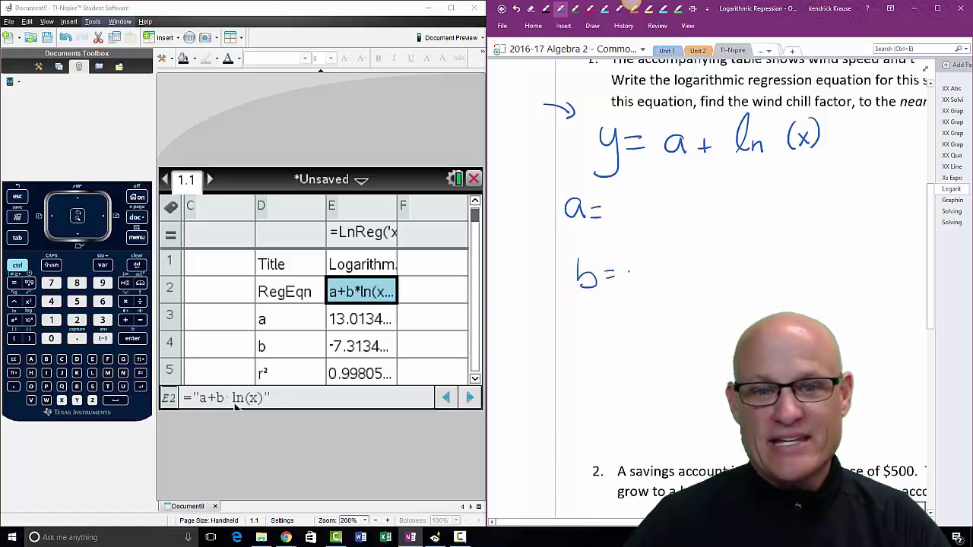
Show the full value of coefficient a in cell E3 and write 13.01342934366 after a = in the notes
click(357, 319)
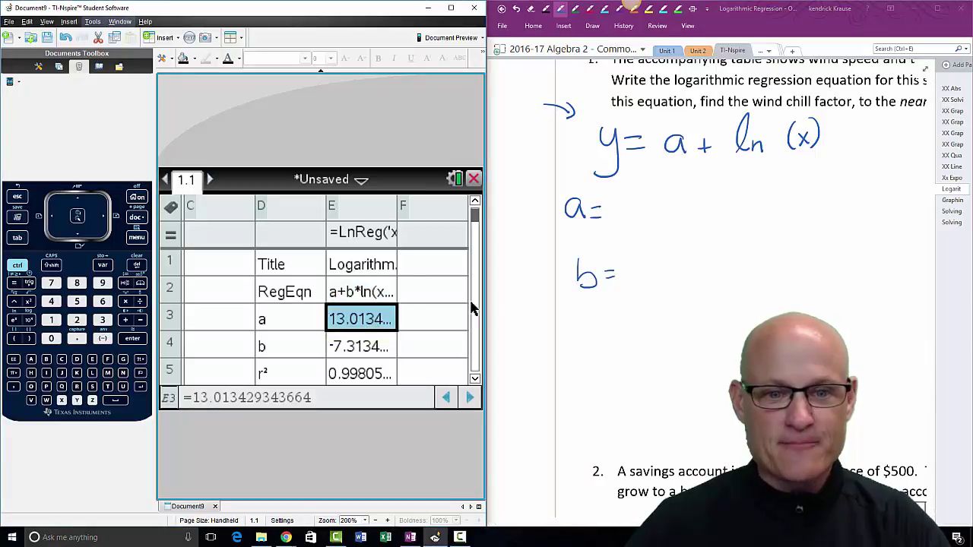
mouse_move(620, 193)
mouse_down()
mouse_move(622, 219)
mouse_move(666, 196)
mouse_move(687, 211)
mouse_move(783, 198)
mouse_up()
click(650, 215)
drag(797, 178, 808, 196)
mouse_move(823, 173)
mouse_down()
mouse_move(850, 183)
mouse_move(880, 186)
mouse_up()
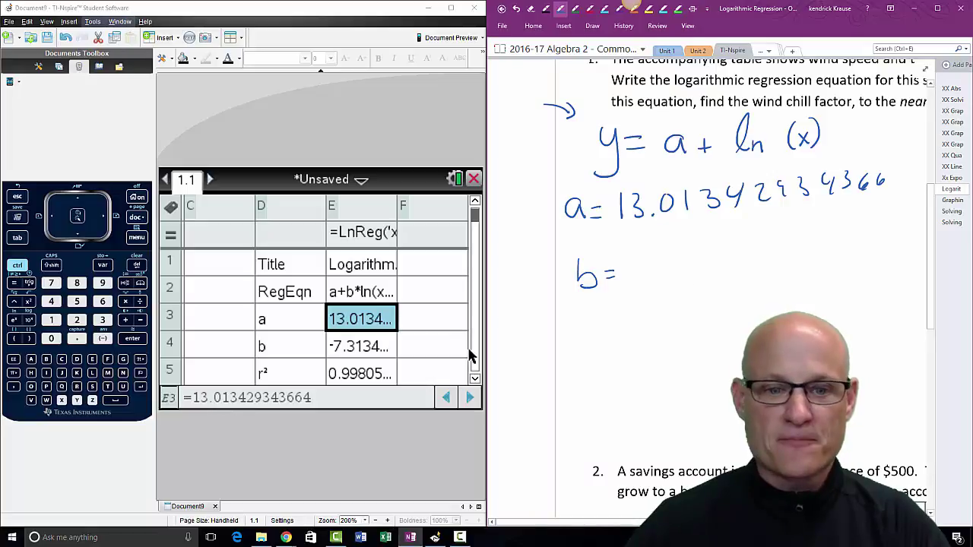
Show the full value of coefficient b in cell E4 and write -7.314858761 after b = in the notes
click(351, 346)
mouse_move(628, 263)
mouse_down()
mouse_move(640, 260)
mouse_move(650, 280)
mouse_move(741, 263)
mouse_up()
drag(739, 247, 739, 272)
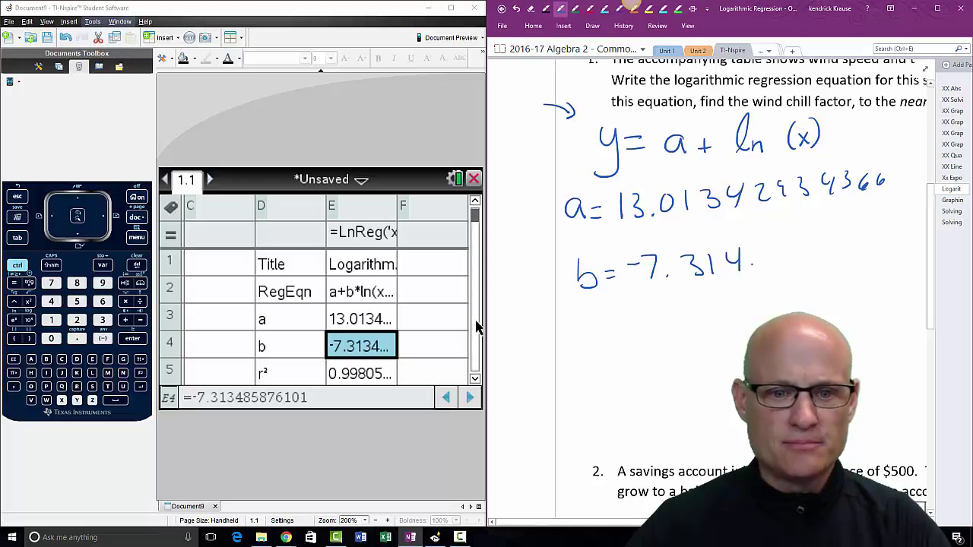
mouse_move(764, 250)
mouse_down()
mouse_move(768, 263)
mouse_move(780, 247)
mouse_up()
drag(783, 248, 783, 264)
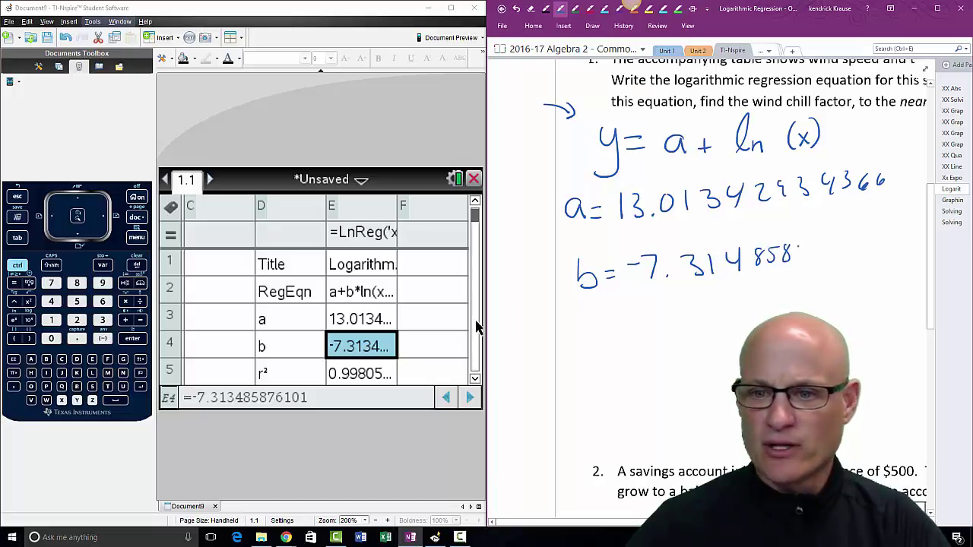
mouse_move(823, 244)
mouse_down()
mouse_move(817, 254)
mouse_move(832, 259)
mouse_up()
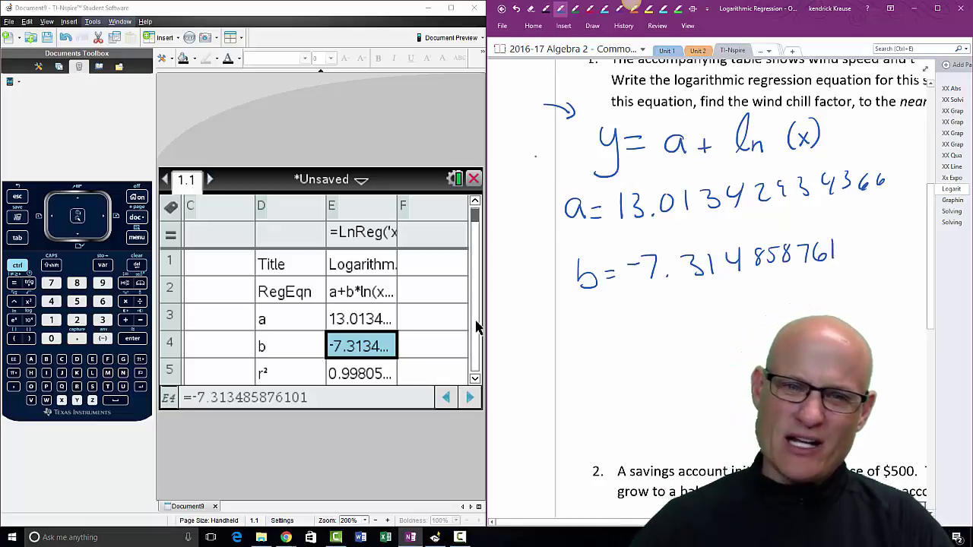
In red, draw an arrow from the a value to a in the equation and insert the missing underlined b before ln (x)
click(590, 9)
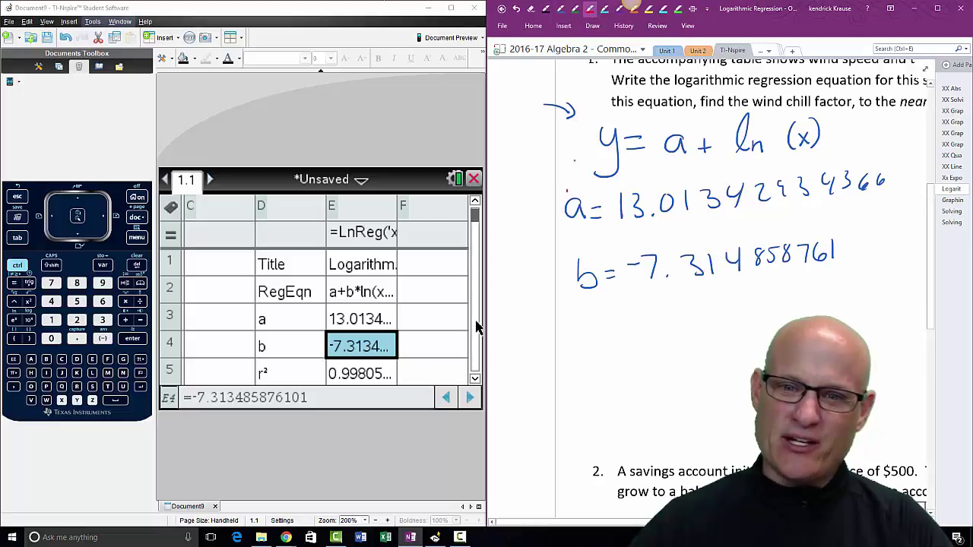
mouse_move(568, 192)
mouse_down()
mouse_move(647, 111)
mouse_move(673, 123)
mouse_up()
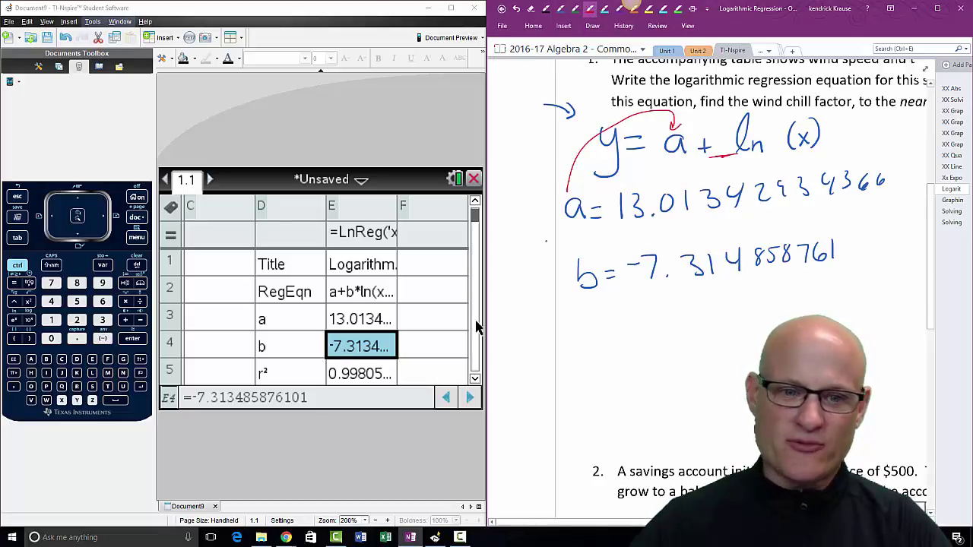
click(346, 293)
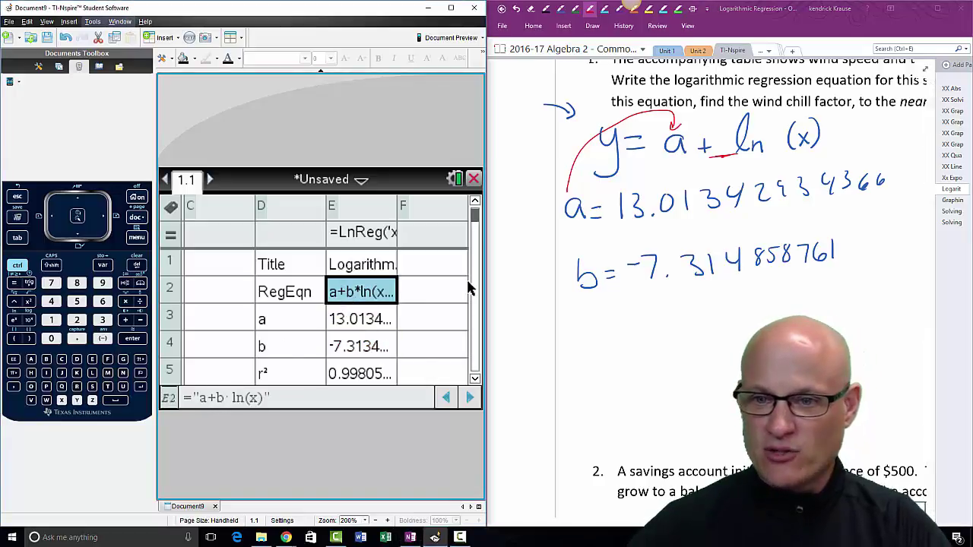
drag(721, 118, 734, 146)
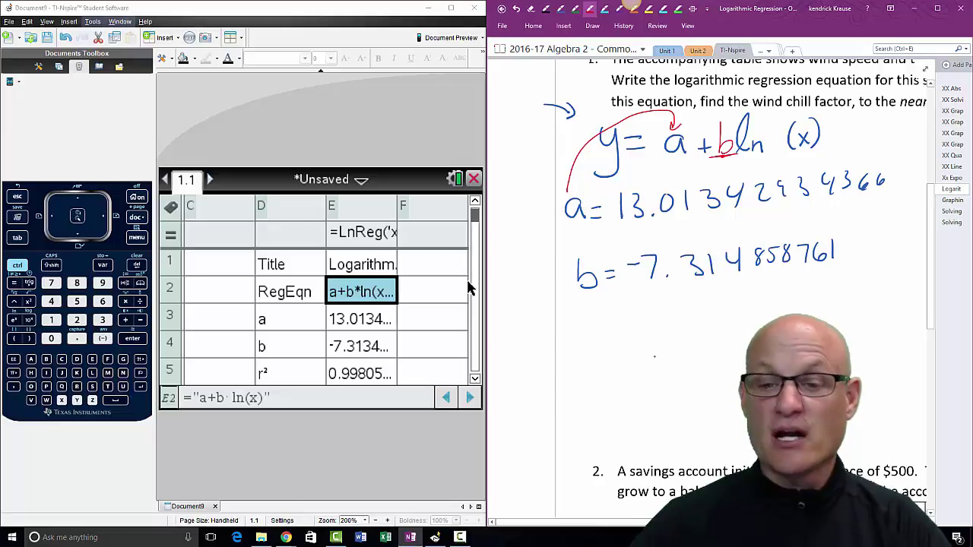
Start the final equation with y = in red, and circle "nearest ten thousandth" in the problem text with the notes maximized
drag(578, 327, 583, 366)
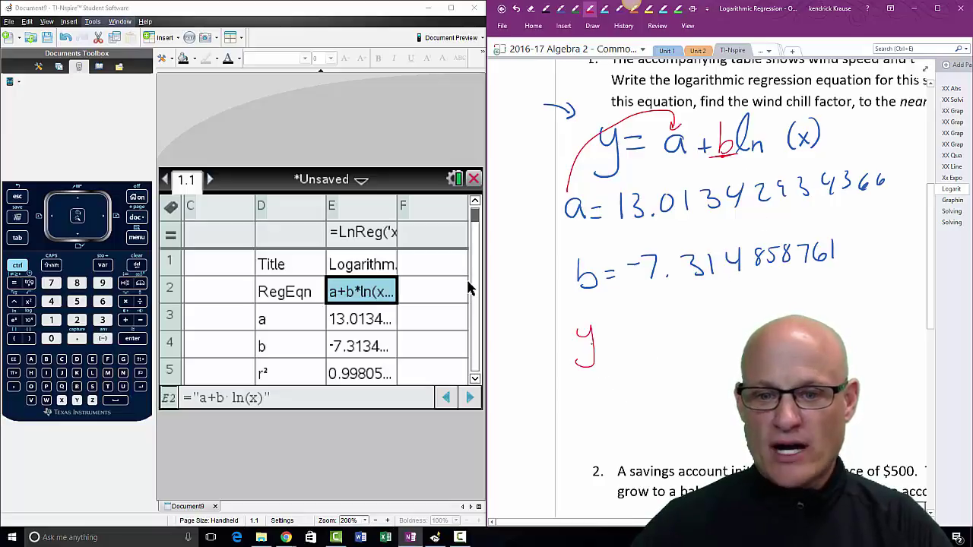
drag(773, 9, 515, 1)
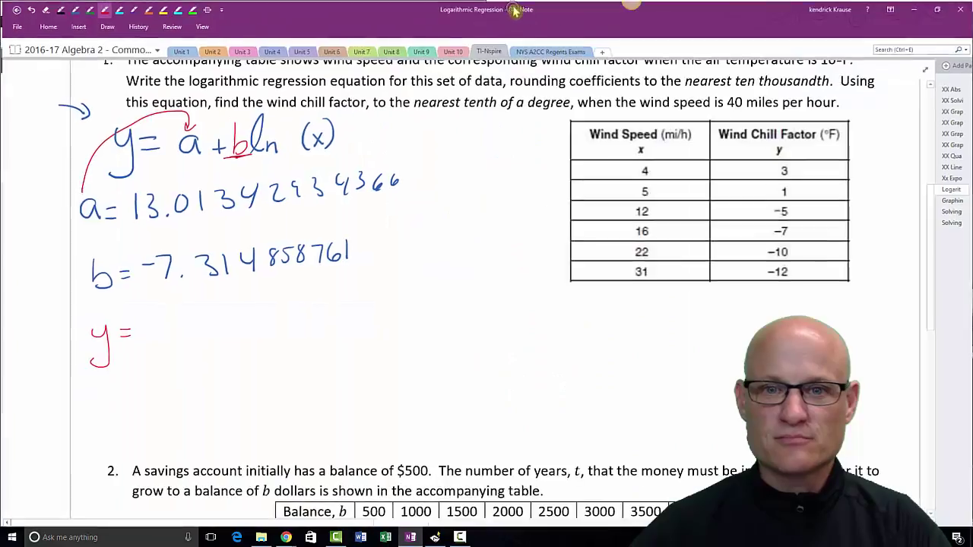
mouse_move(787, 72)
mouse_down()
mouse_move(683, 90)
mouse_move(831, 92)
mouse_move(798, 70)
mouse_up()
Highlight in yellow the fourth decimal digit of each coefficient, the 4 in a and the 8 in b
click(161, 8)
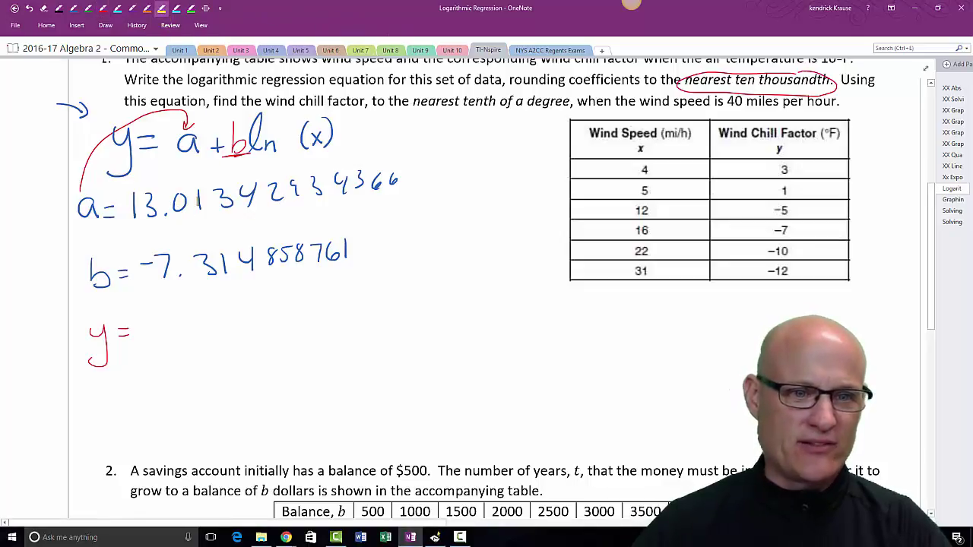
mouse_move(251, 186)
mouse_down()
mouse_move(245, 196)
mouse_move(255, 208)
mouse_up()
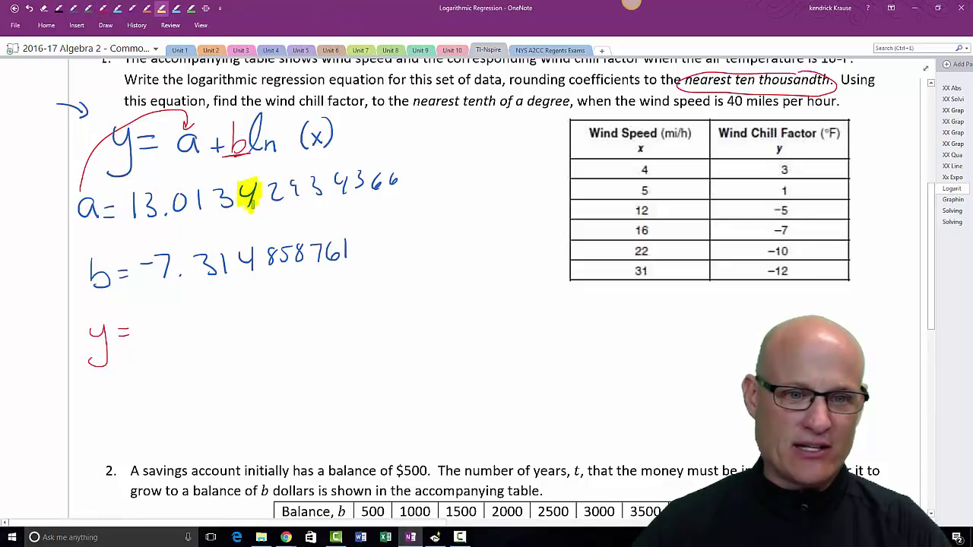
drag(274, 245, 272, 271)
Complete the rounded equation in red as y = 13.0134 - 7.3149 · ln (x)
click(104, 8)
mouse_move(143, 319)
mouse_down()
mouse_move(143, 344)
mouse_move(192, 323)
mouse_move(217, 342)
mouse_move(243, 327)
mouse_move(269, 327)
mouse_move(262, 335)
mouse_up()
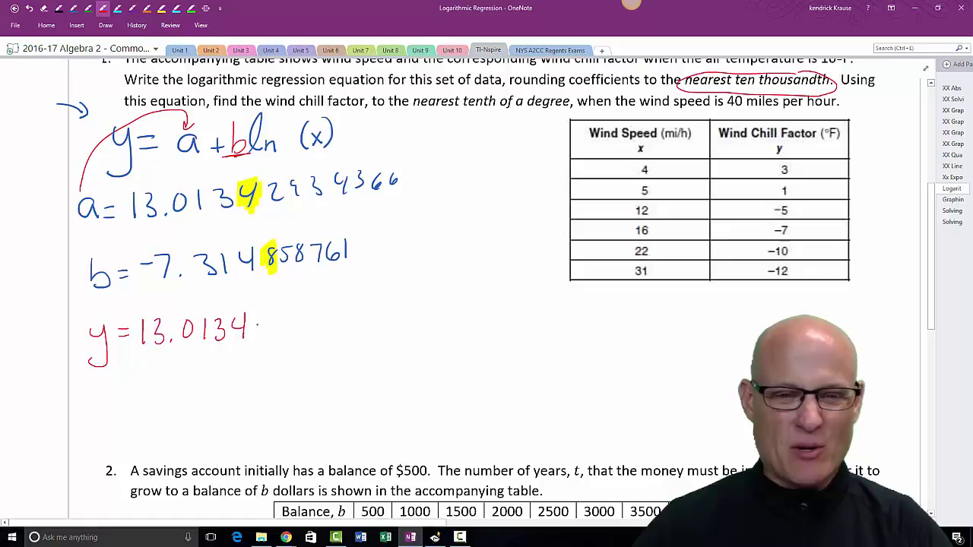
click(296, 328)
mouse_move(290, 311)
mouse_down()
mouse_move(287, 332)
mouse_move(349, 321)
mouse_up()
mouse_move(348, 308)
mouse_down()
mouse_move(364, 331)
mouse_move(393, 313)
mouse_move(401, 325)
mouse_move(414, 320)
mouse_move(425, 302)
mouse_move(452, 325)
mouse_up()
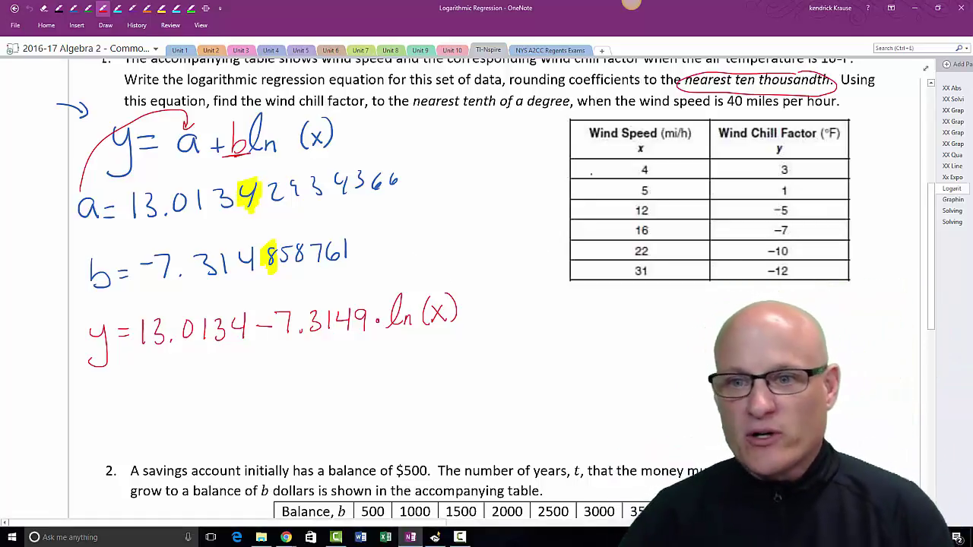
Circle the Wind Speed column, draw an arrow from it to x in the final equation, and write an underlined 40 beside the arrow
mouse_move(689, 122)
mouse_down()
mouse_move(587, 132)
mouse_move(546, 232)
mouse_move(674, 274)
mouse_move(710, 173)
mouse_move(649, 120)
mouse_move(453, 181)
mouse_move(439, 268)
mouse_up()
drag(447, 236, 452, 259)
mouse_move(462, 234)
mouse_down()
mouse_move(464, 251)
mouse_move(460, 235)
mouse_up()
drag(441, 268, 475, 253)
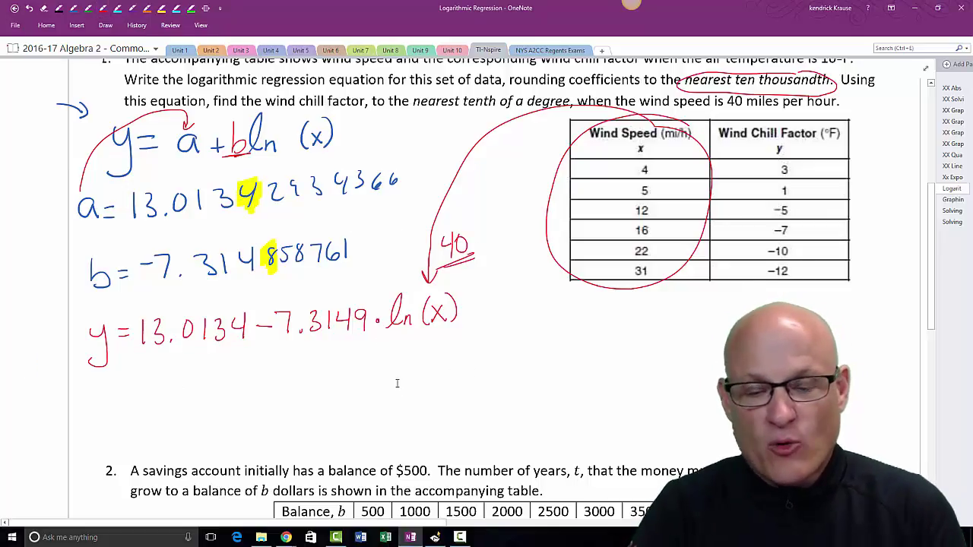
In problem 2, highlight in yellow $500, t and b dollars in the text, and b, 500, 1000 and 1500 in the table
scroll(398, 385, down, 5)
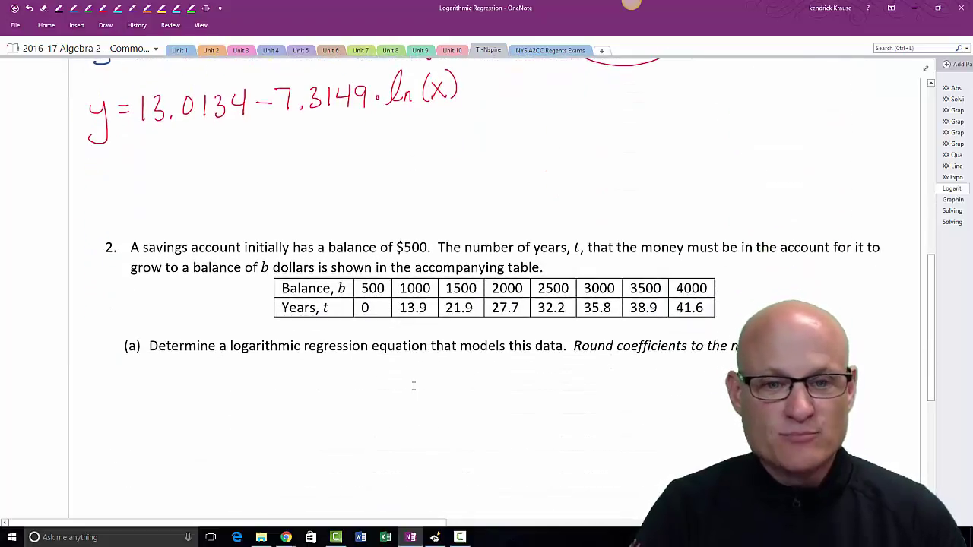
click(464, 536)
click(954, 494)
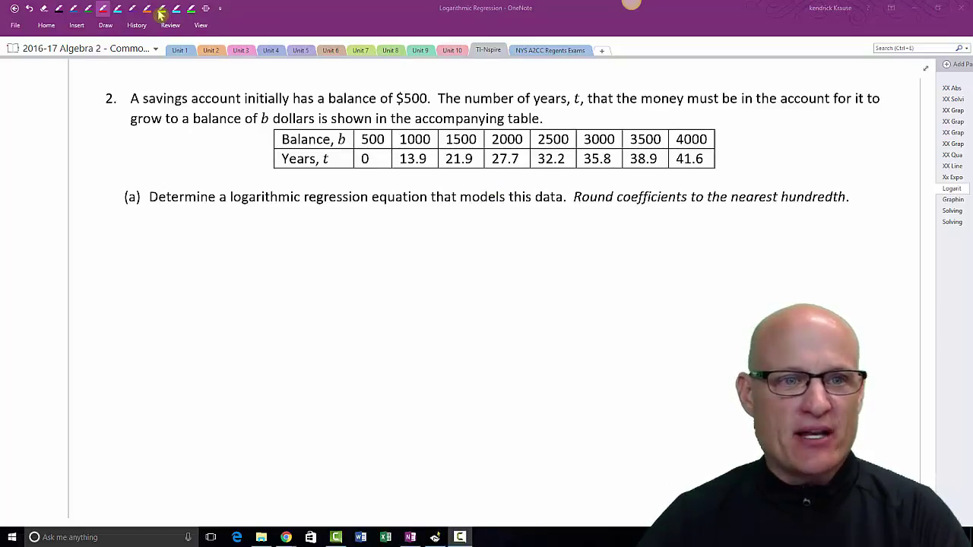
click(494, 59)
click(161, 7)
mouse_move(431, 99)
mouse_down()
mouse_move(378, 99)
mouse_move(409, 101)
mouse_up()
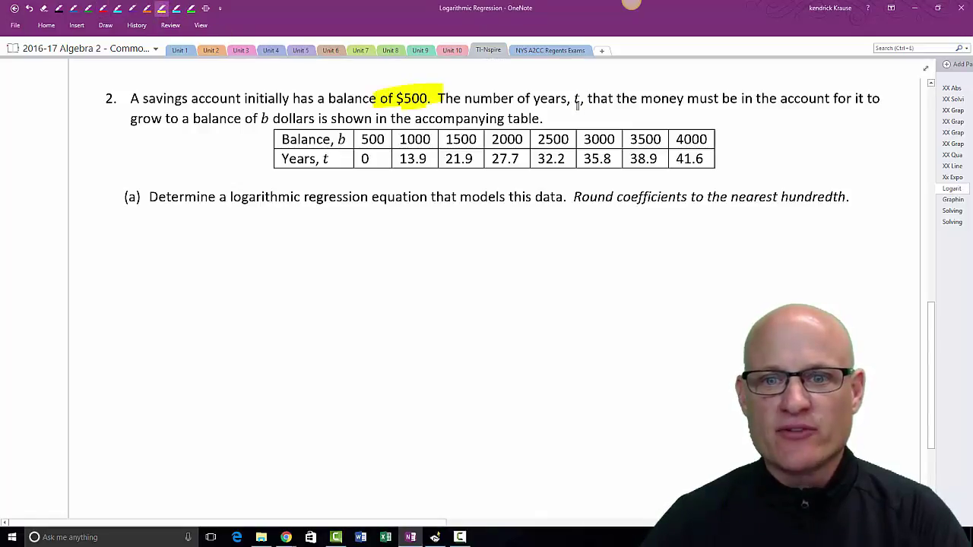
mouse_move(580, 98)
mouse_down()
mouse_move(555, 99)
mouse_move(608, 99)
mouse_up()
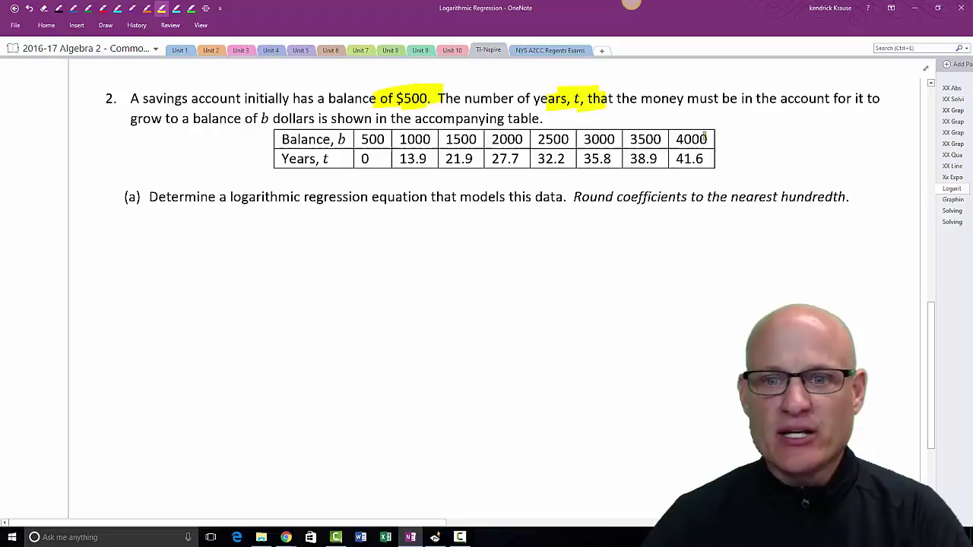
drag(246, 119, 312, 120)
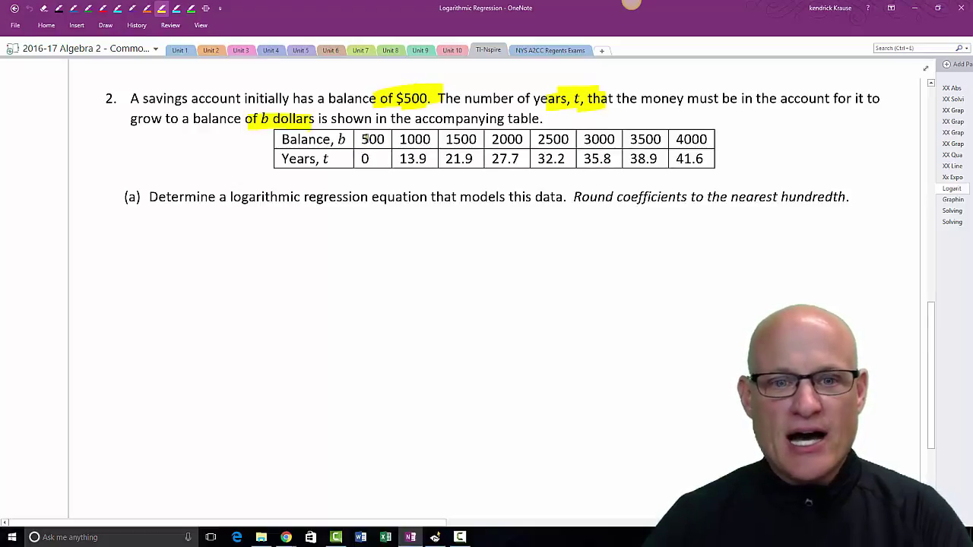
drag(337, 140, 479, 140)
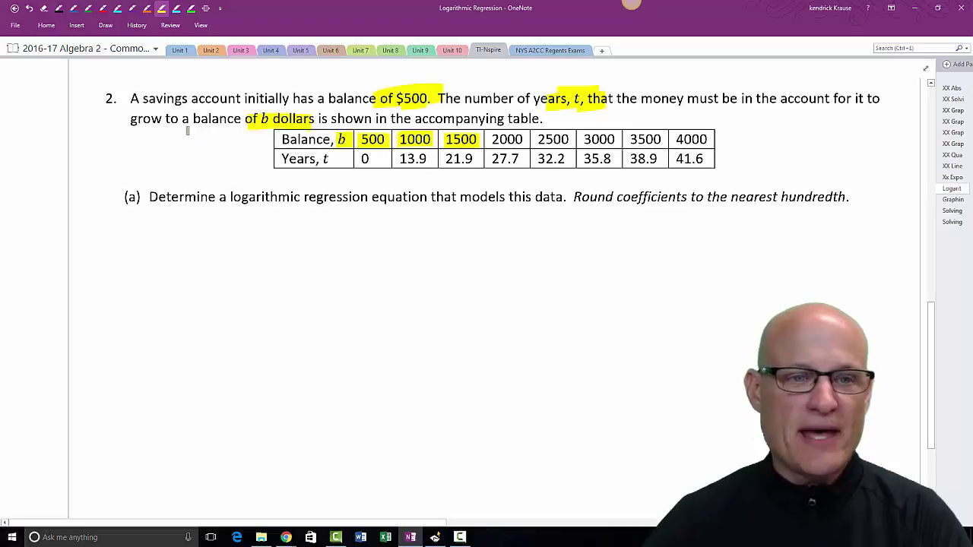
Label the Balance row "in x" and the Years row "dep y" in light blue beside the table
click(118, 9)
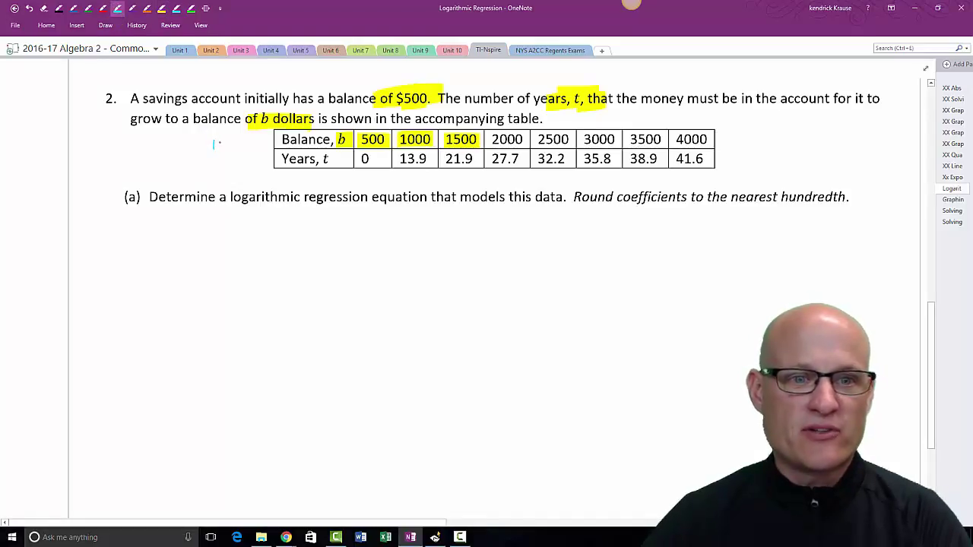
drag(231, 162, 240, 154)
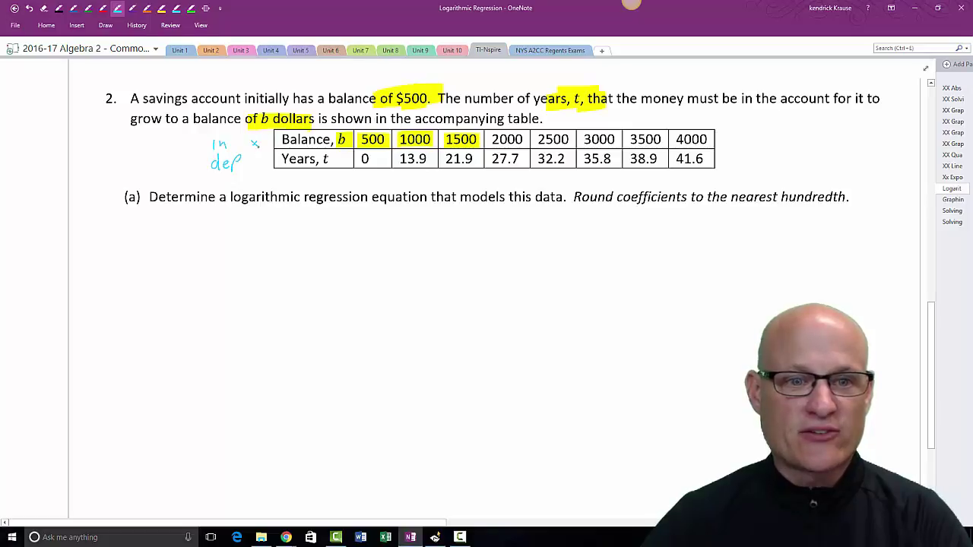
drag(254, 157, 258, 174)
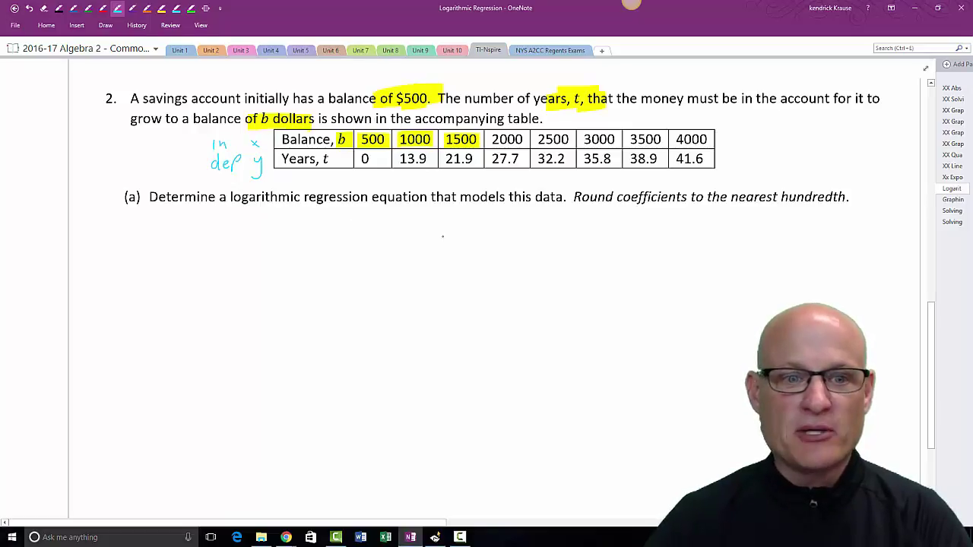
Switch to TI-Nspire Student Software and replace the unsaved document with a new spreadsheet document, discarding the old one
click(435, 538)
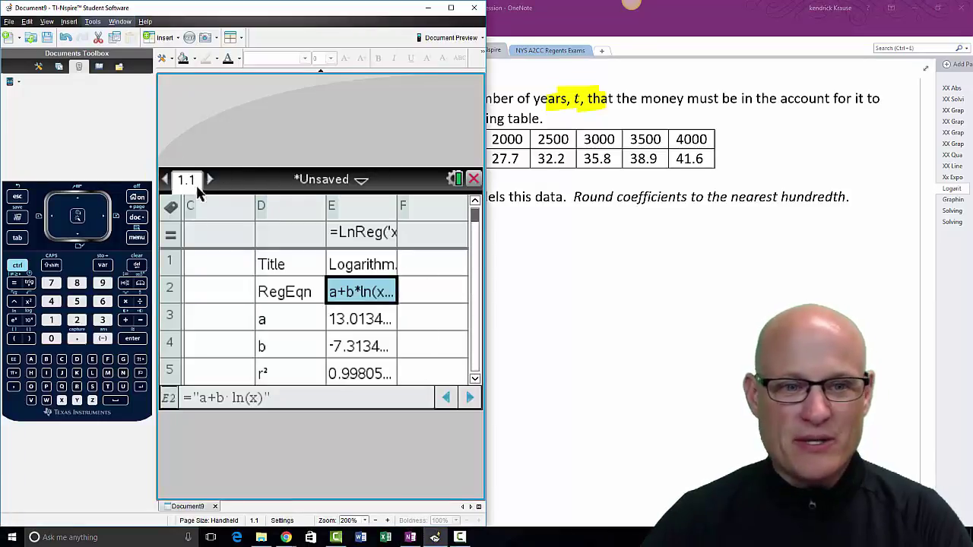
click(473, 179)
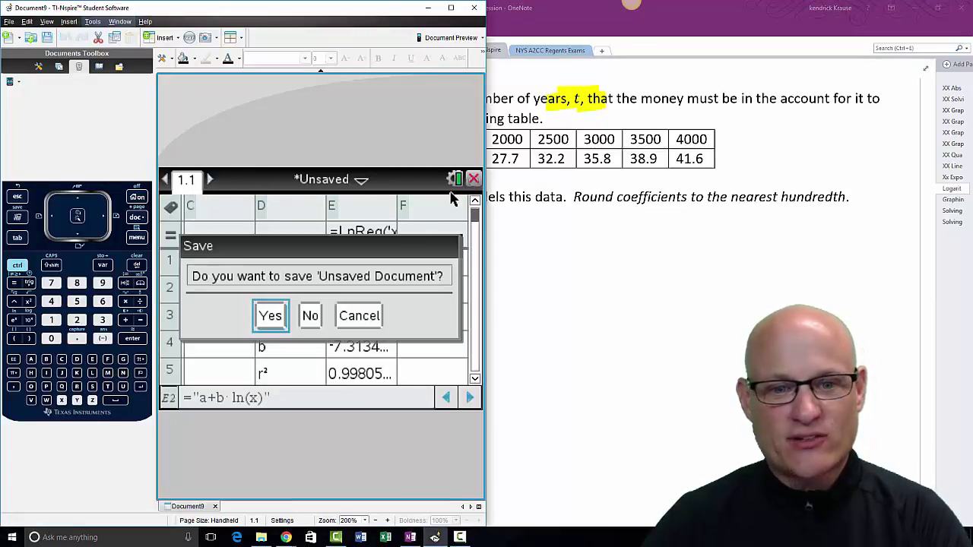
click(308, 317)
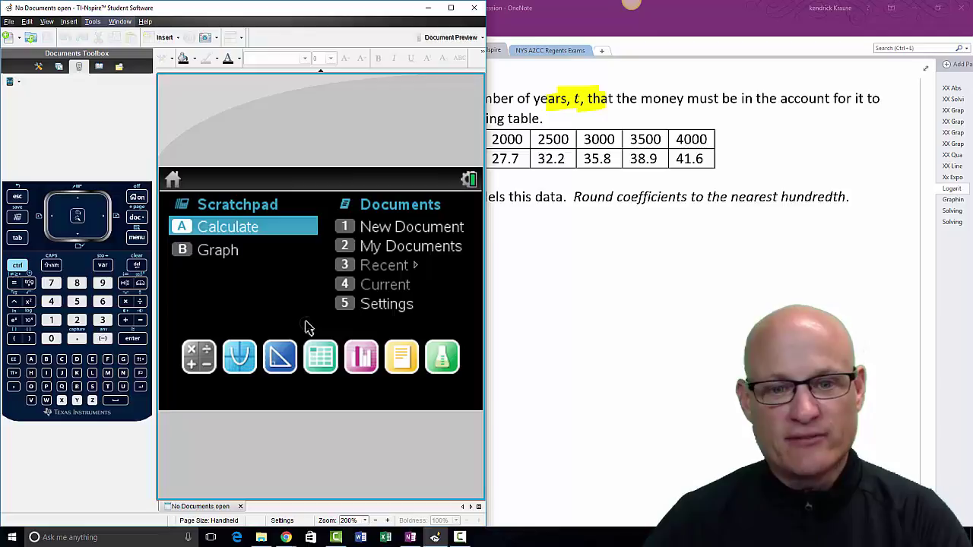
click(320, 357)
Try to name spreadsheet column A bal
click(229, 211)
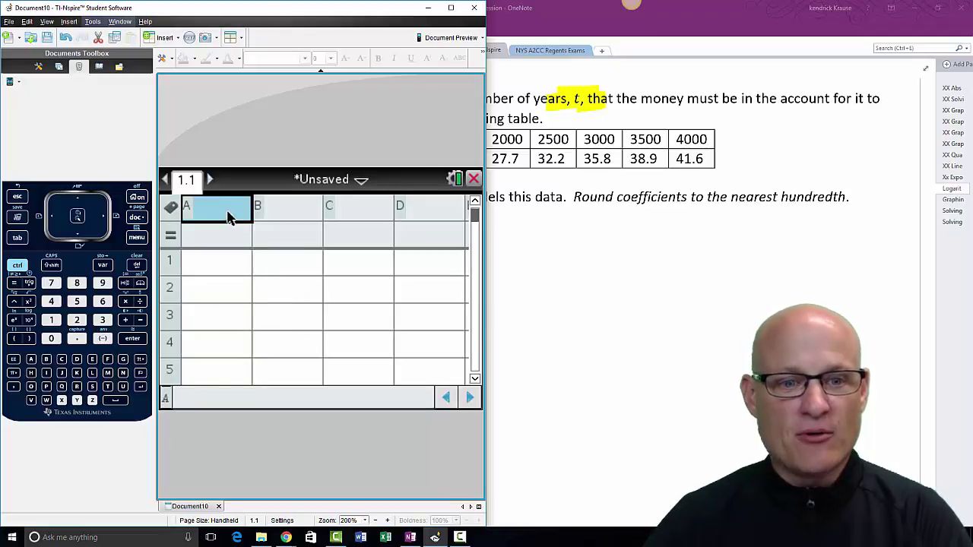
key(alt+Tab)
key(alt+Tab)
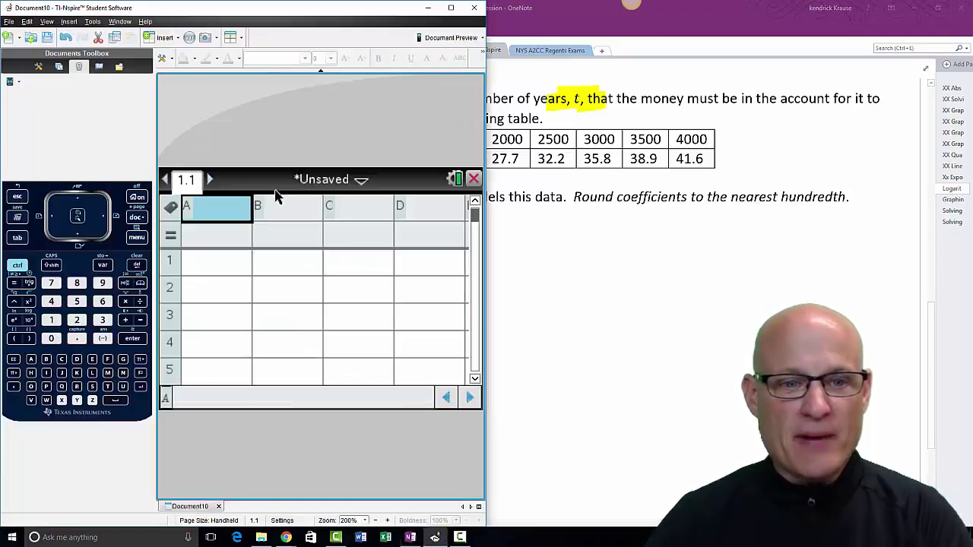
text(bal)
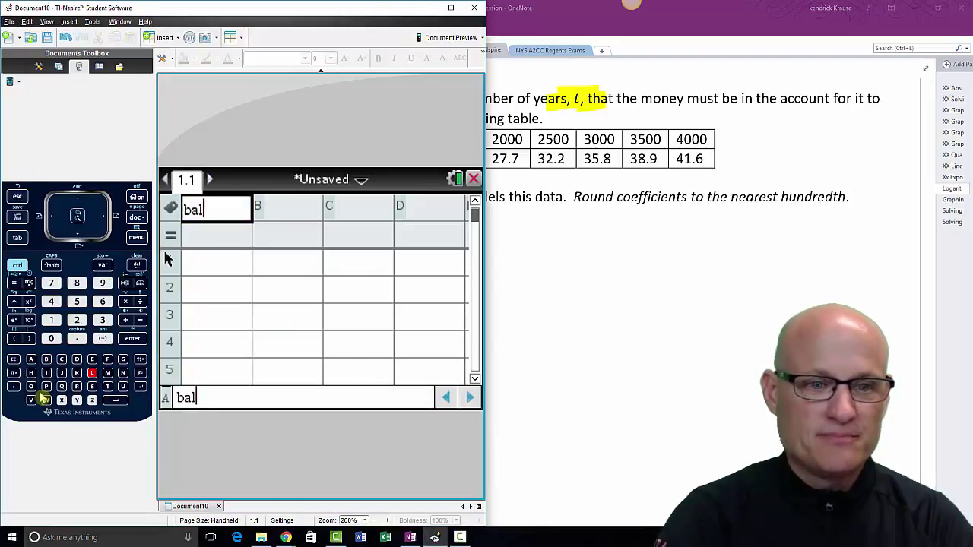
key(BackSpace)
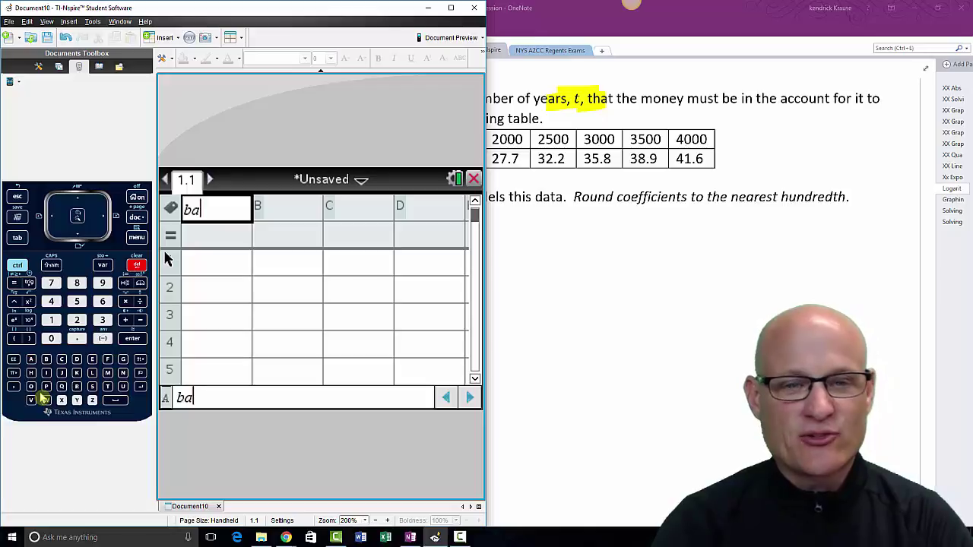
text(l)
key(Return)
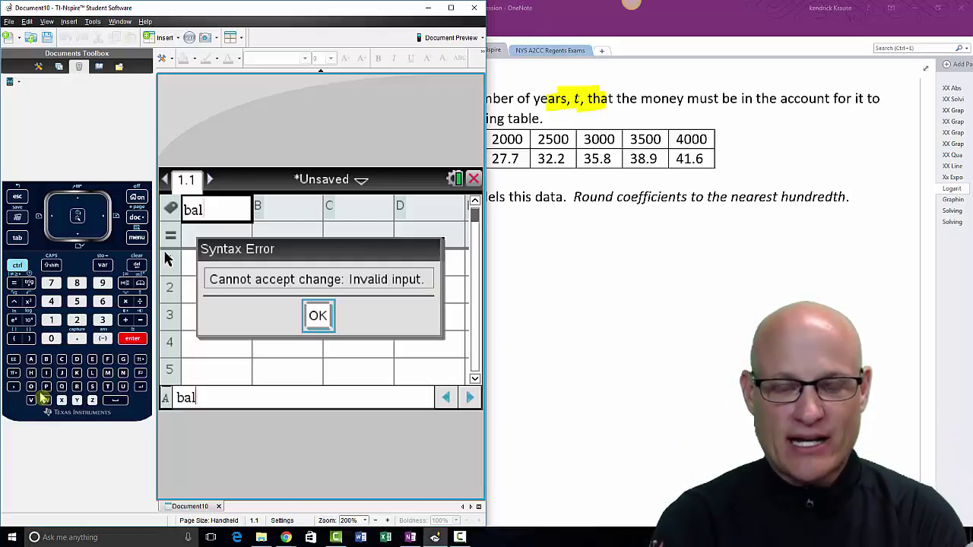
key(Return)
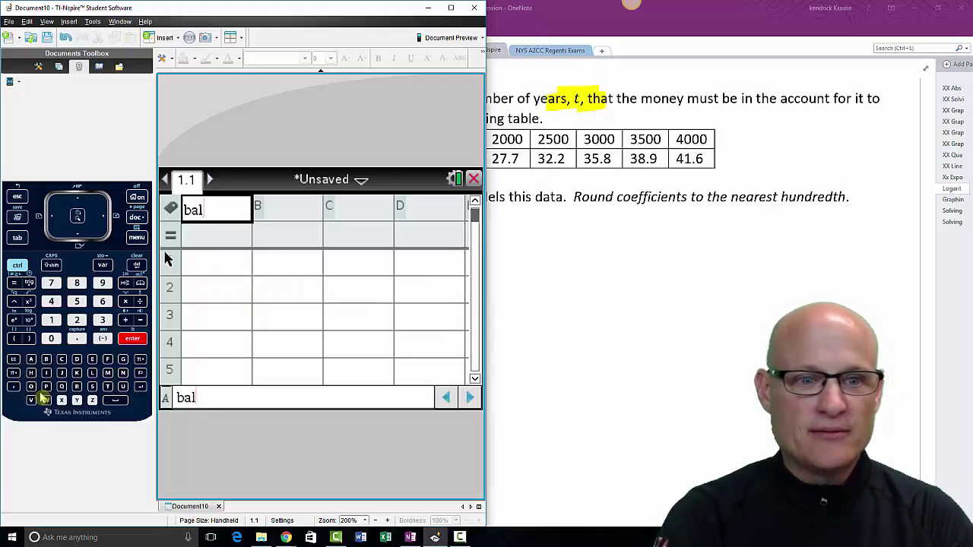
Extend the name of column A to balance
text(ence)
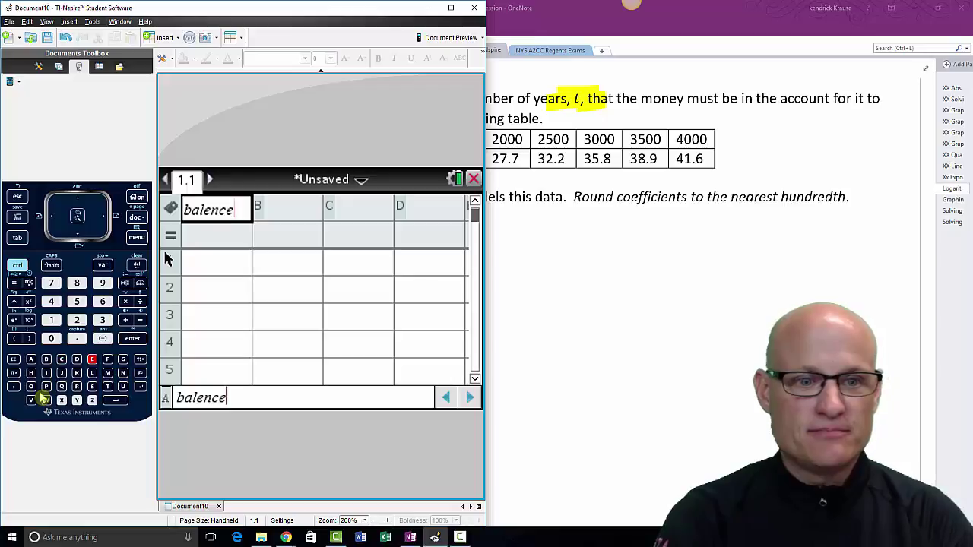
key(BackSpace)
key(BackSpace)
key(BackSpace)
key(BackSpace)
text(ance)
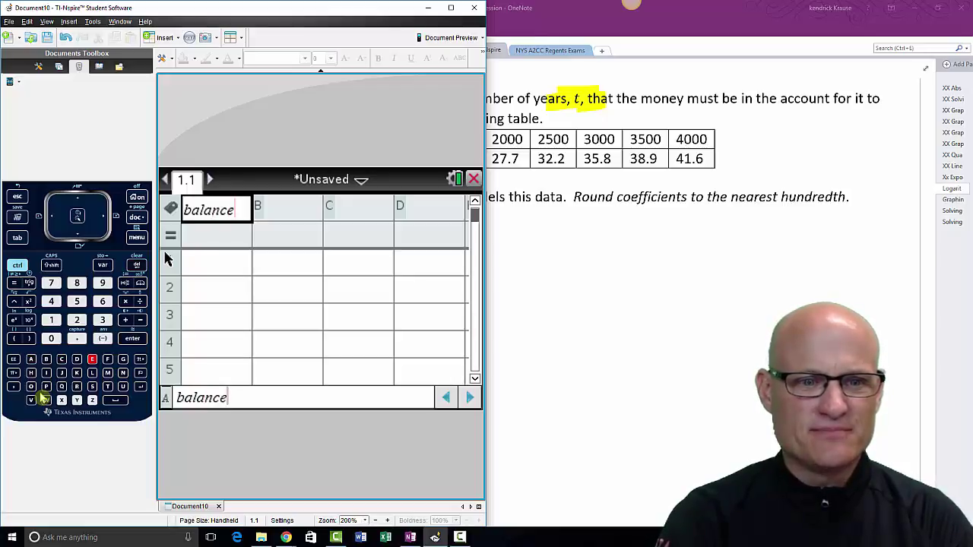
key(Tab)
Check the table's second variable in the OneNote problem and name column B years in the TI-Nspire spreadsheet
key(alt+Tab)
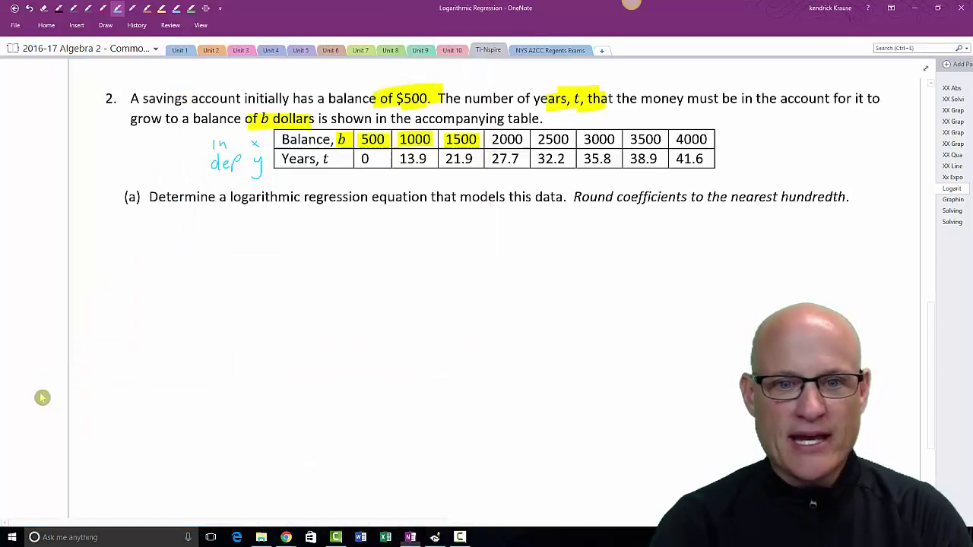
key(alt+Tab)
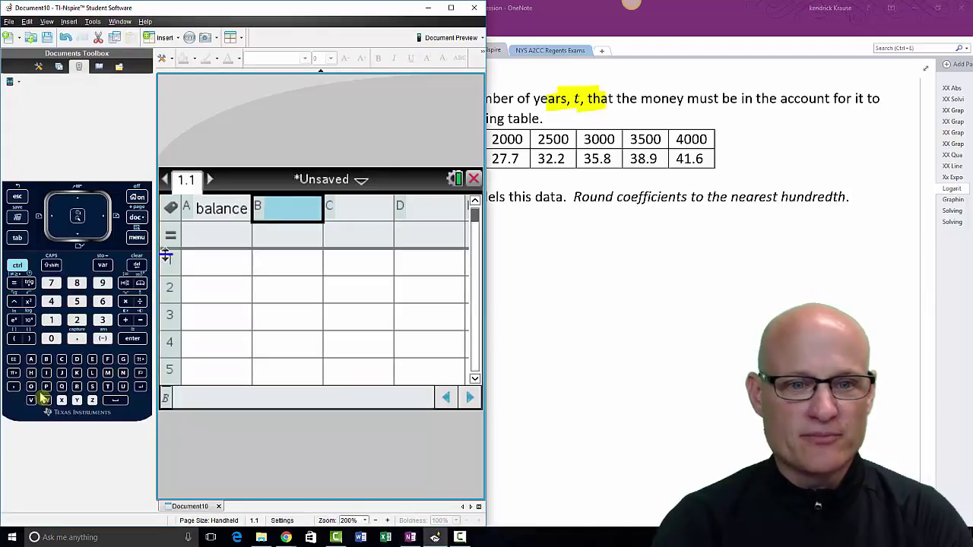
text(years)
key(Return)
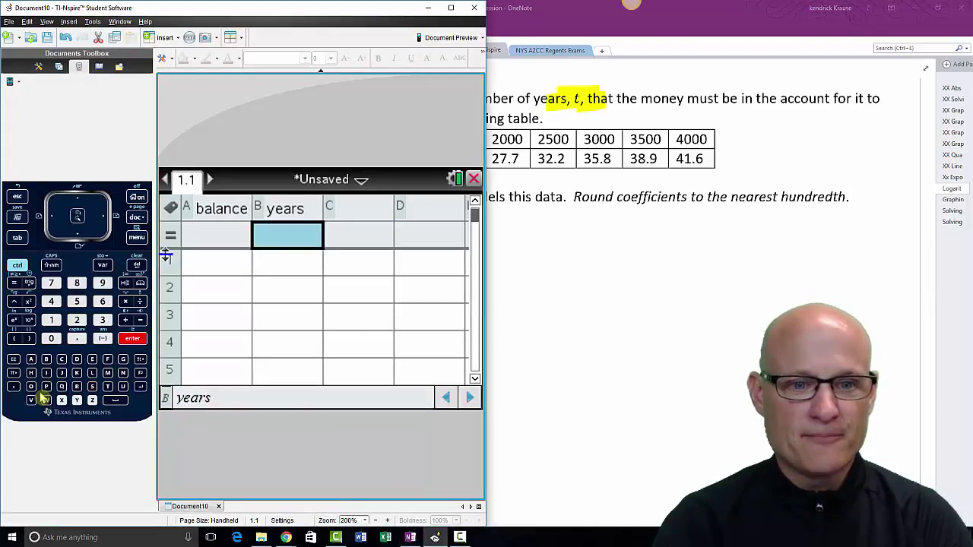
Enter the first two balances, 500 and 1000, in cells A1 and A2
key(Left)
key(Down)
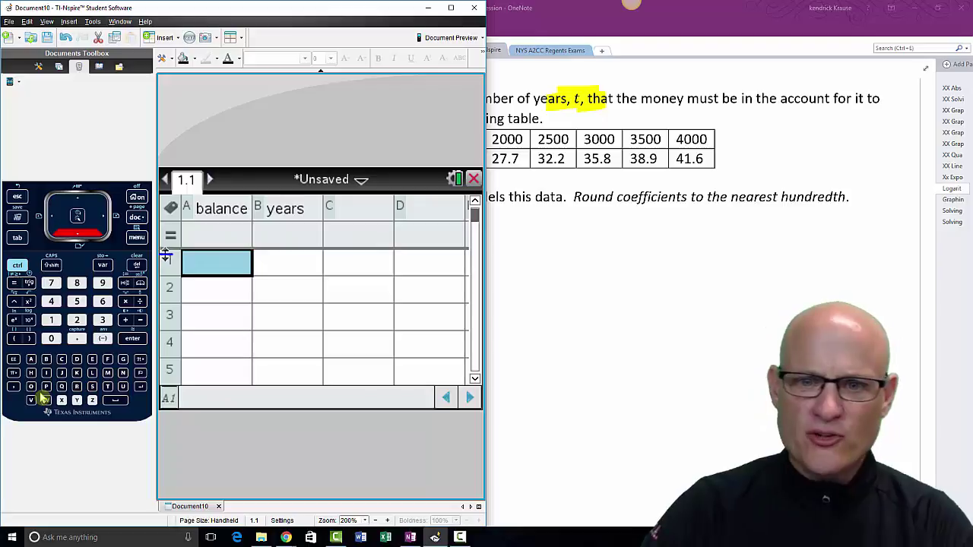
text(500)
key(Return)
text(1000)
key(Return)
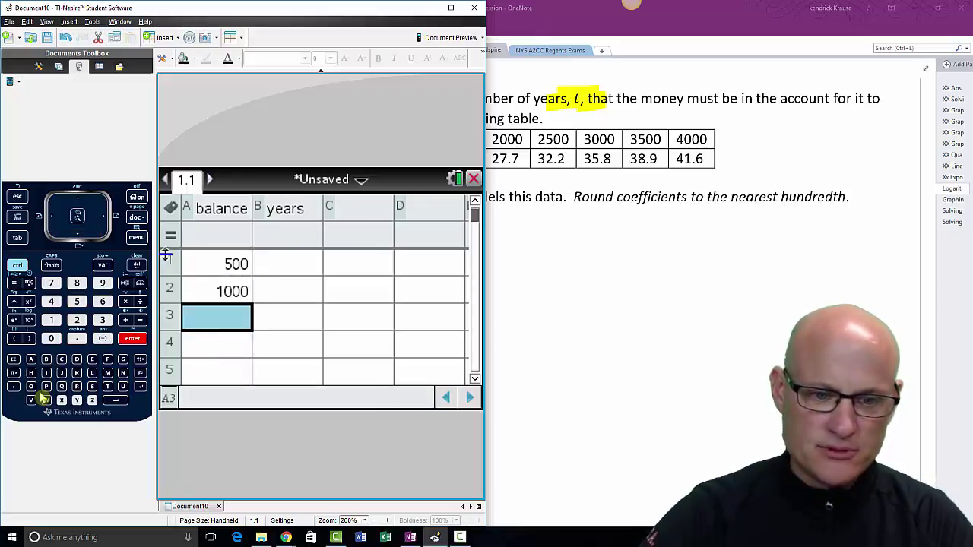
Place the OneNote window beside the calculator and bring the data columns of problem 2's table into view
click(435, 536)
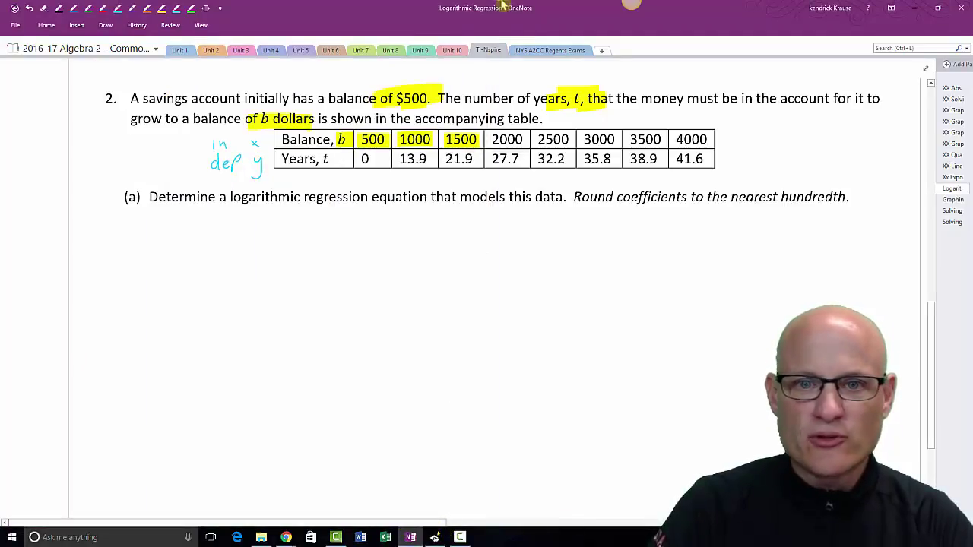
drag(526, 13, 972, 228)
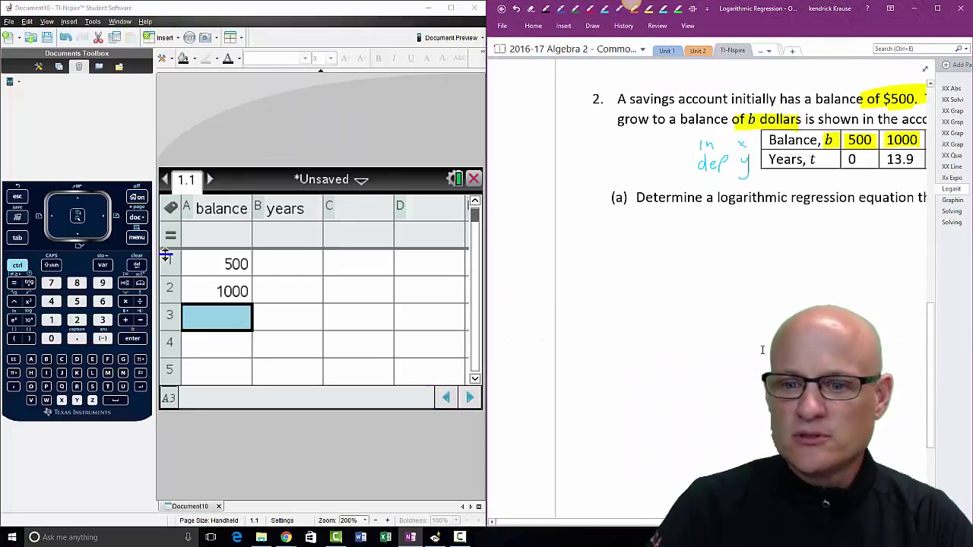
click(642, 522)
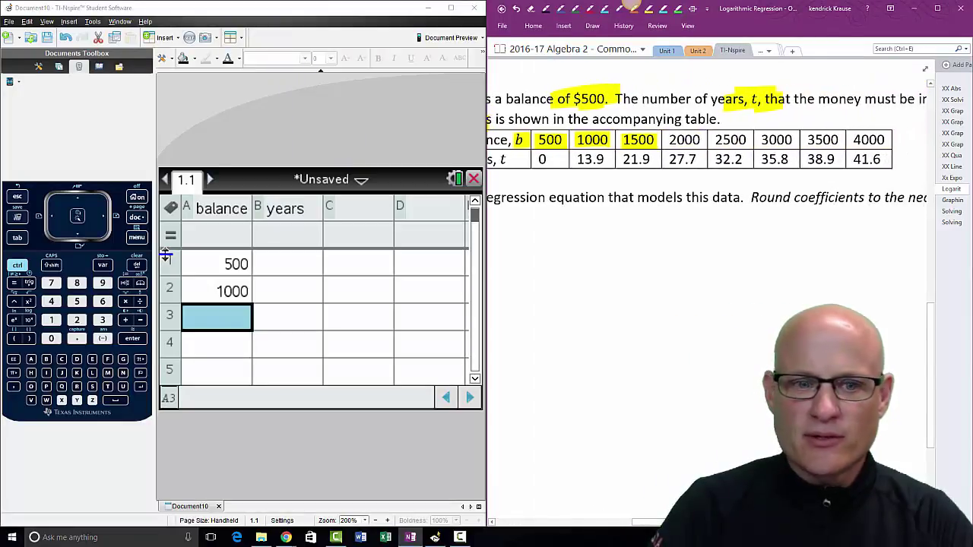
Enter the remaining balances 1500, 2000, 2500, 3000, 3500 and 4000 in cells A3 to A8
click(234, 324)
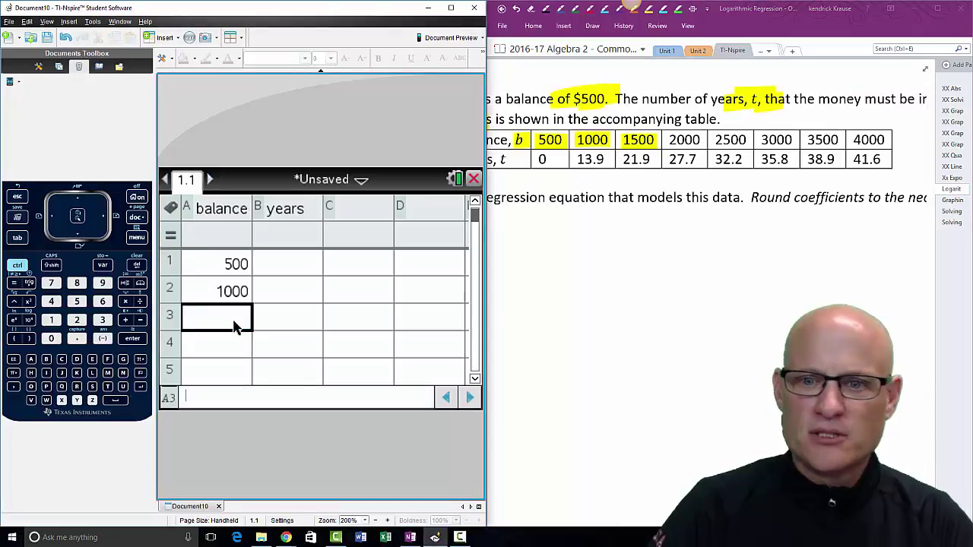
text(1500)
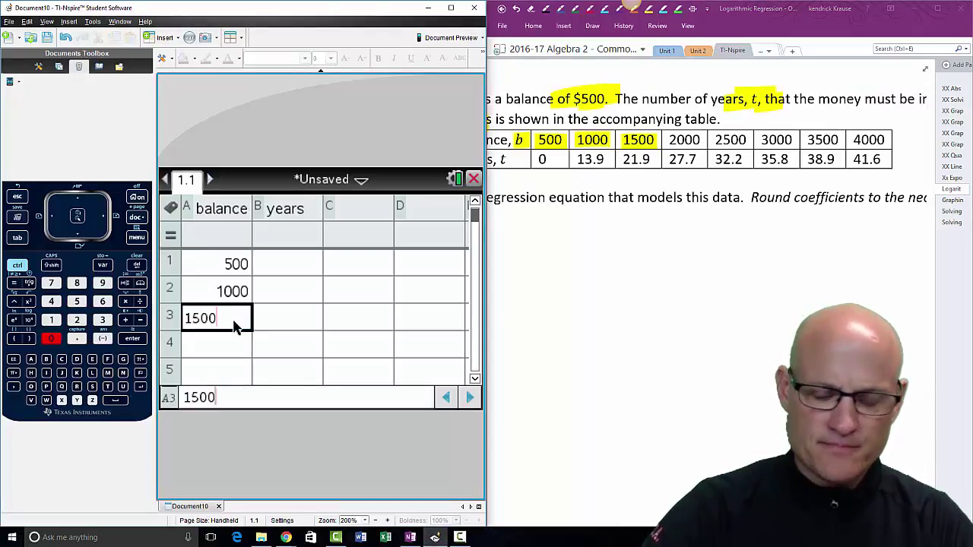
key(Return)
text(2000)
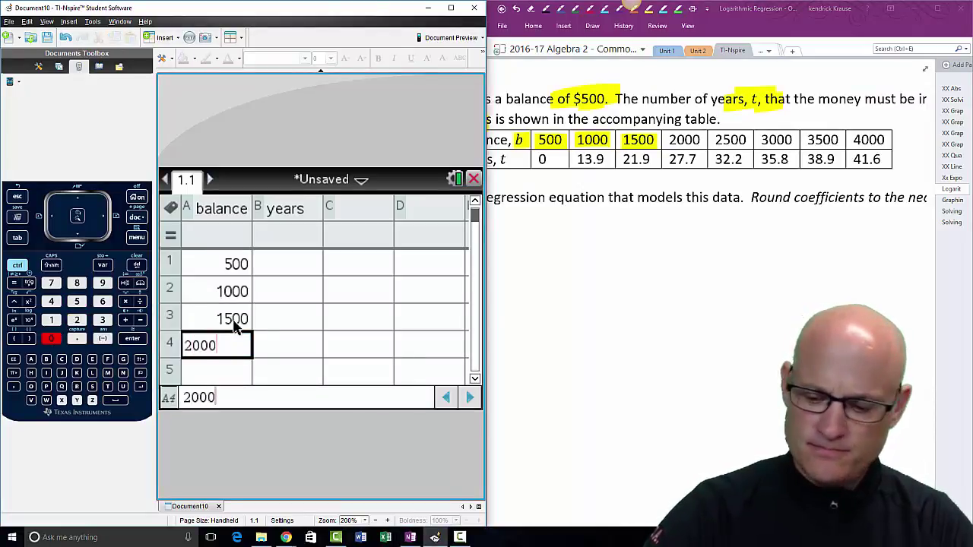
key(Return)
text(2500)
key(Return)
text(3000)
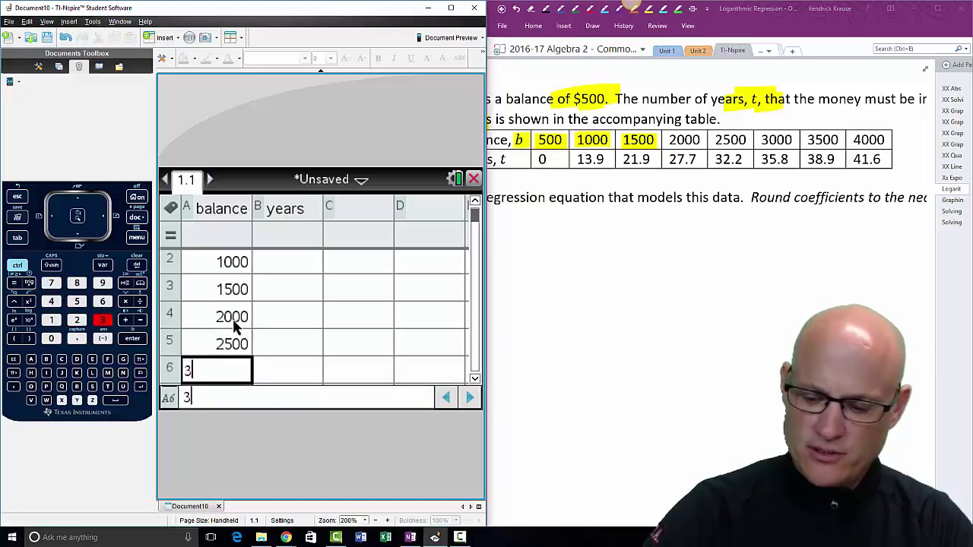
key(Return)
text(3500)
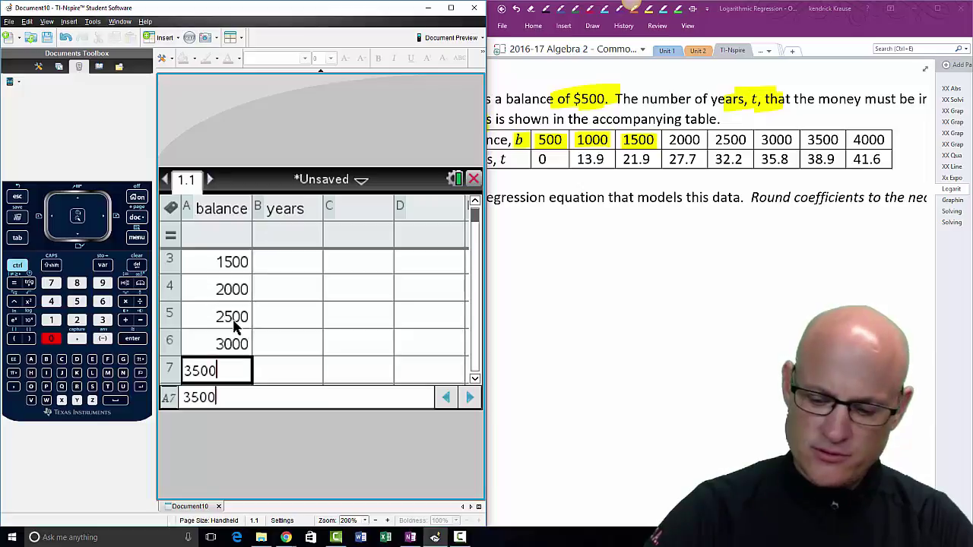
key(Return)
text(4000)
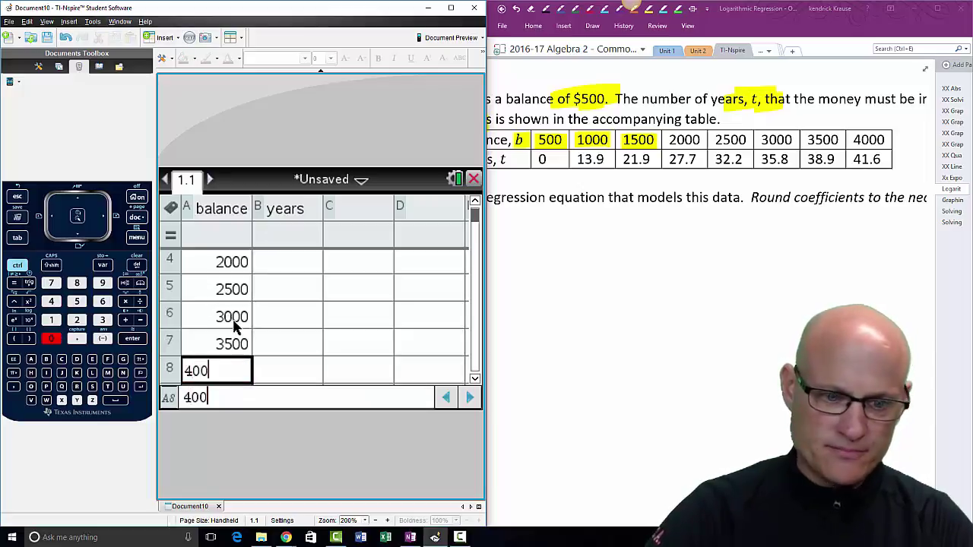
key(Up)
Enter the first three years values, 0, 13.9 and 21.9, in cells B1 to B3
key(Up)
key(Up)
key(Up)
key(Up)
key(Up)
key(Up)
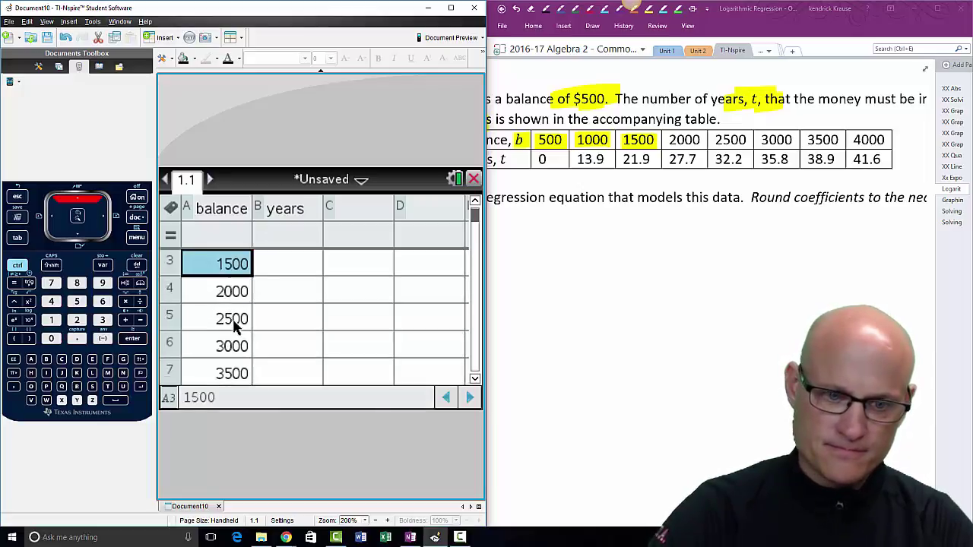
key(Right)
key(Up)
key(Down)
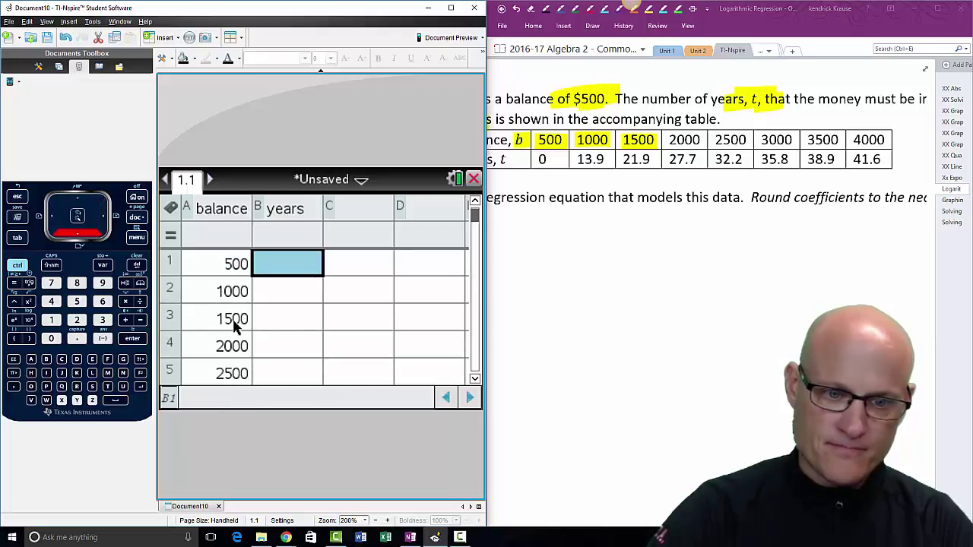
text(0)
key(Return)
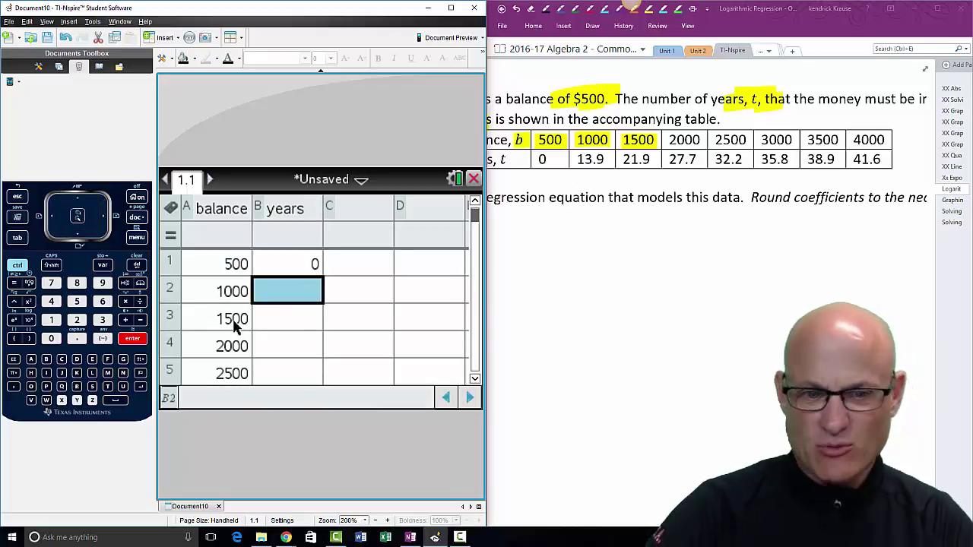
text(13.9)
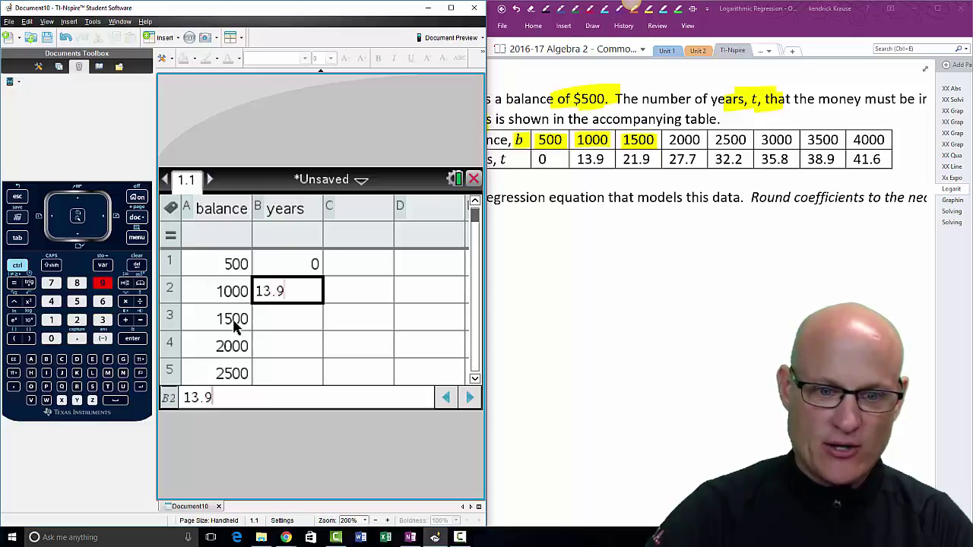
key(Return)
text(21.9)
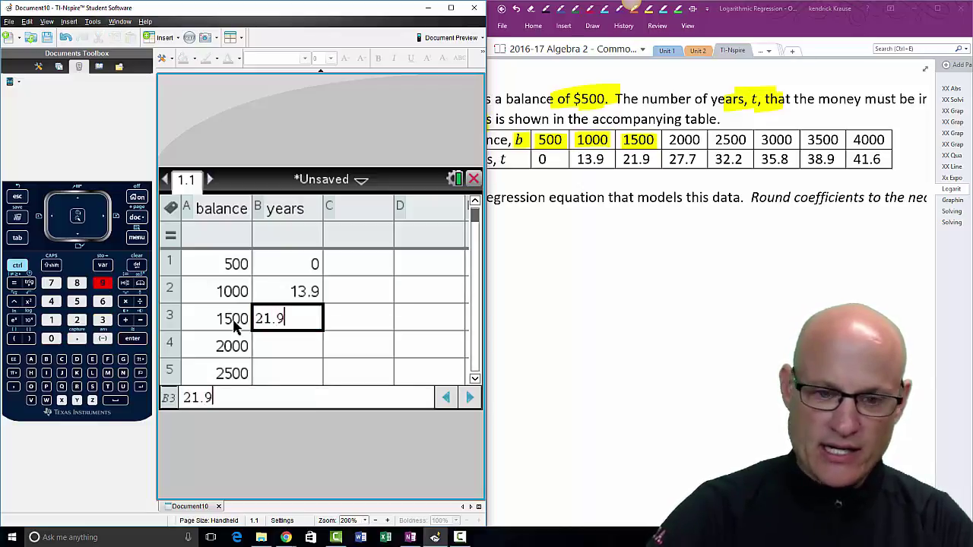
key(Return)
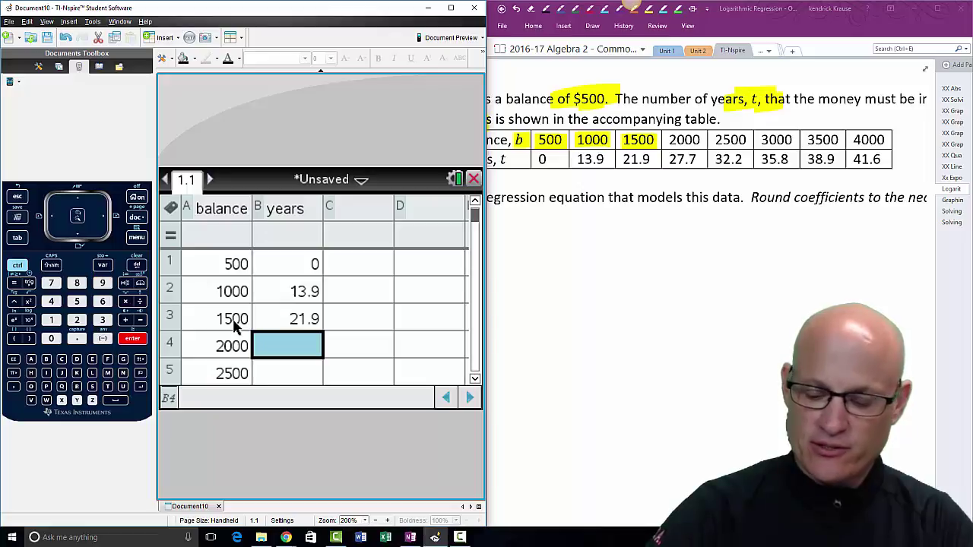
Enter the remaining years values 27.7, 32.2, 35.8, 38.9 and 41.6 in cells B4 to B8
text(27.7)
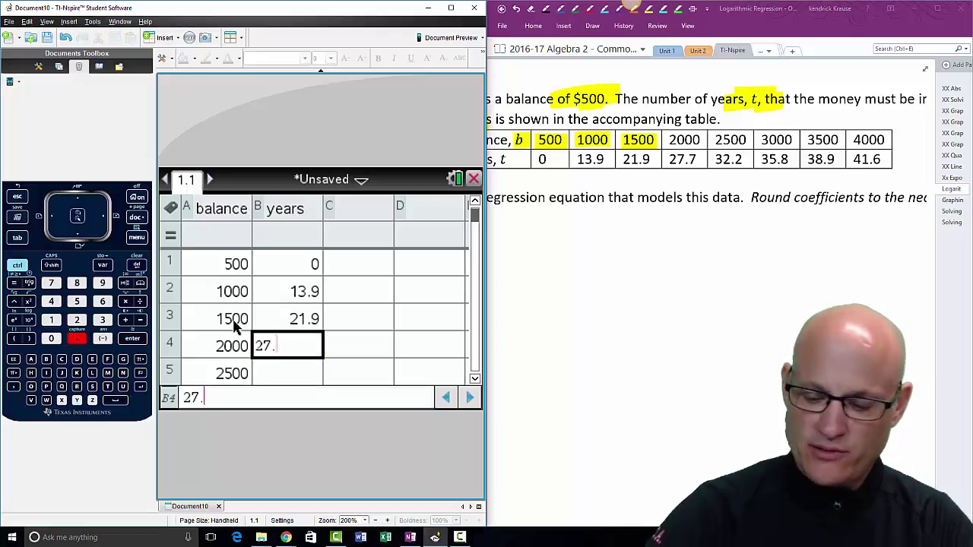
key(Return)
text(32.2)
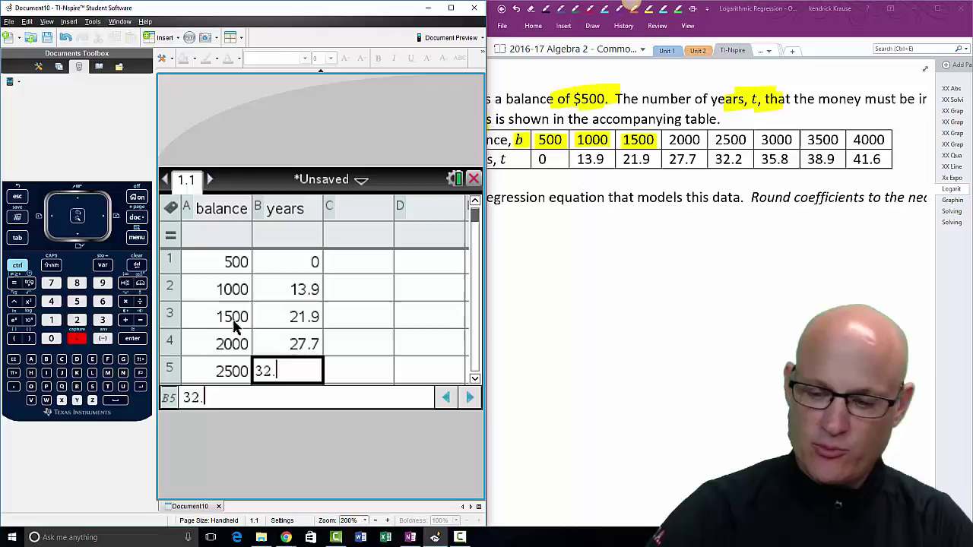
key(Return)
text(35.8)
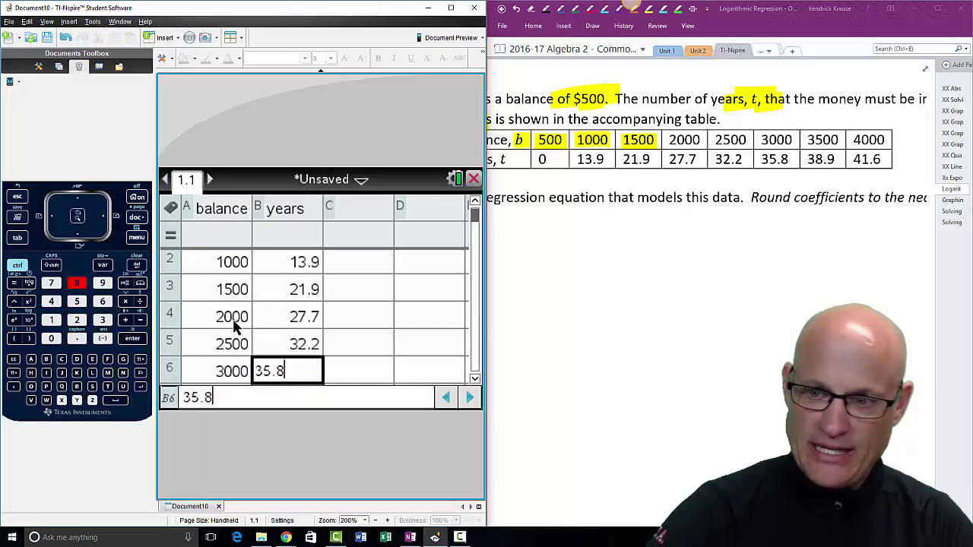
key(Return)
text(38.9)
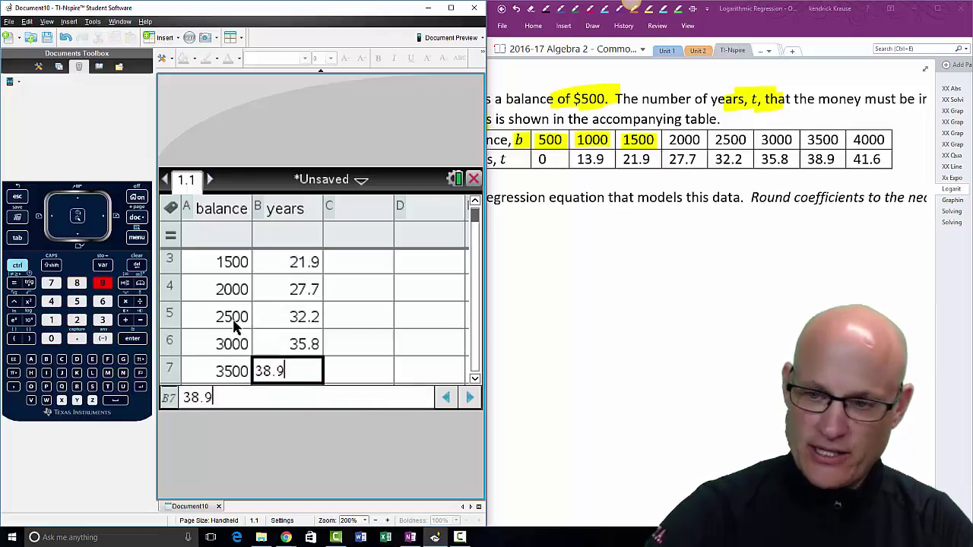
key(Return)
text(41.6)
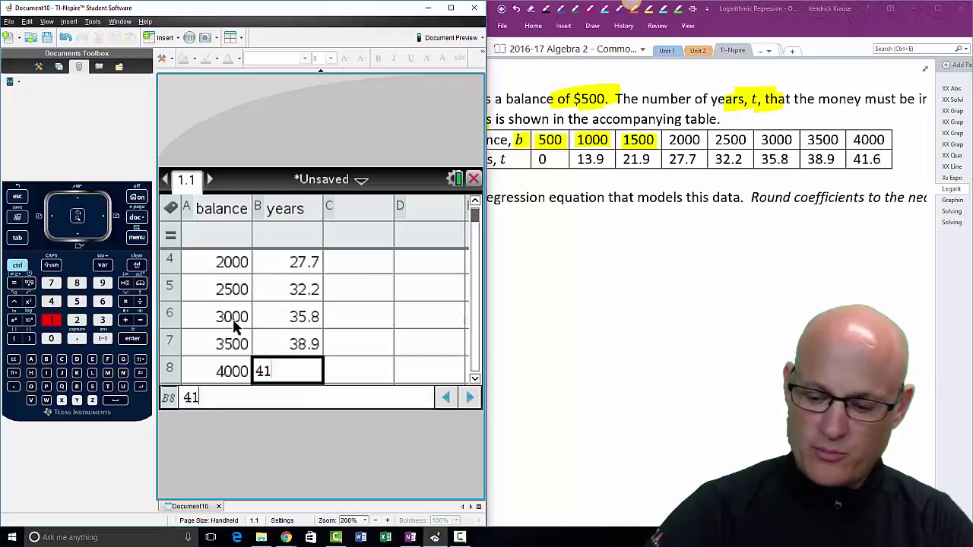
click(346, 377)
Make the empty cell C1 beside the two data columns the active cell
key(Up)
key(Up)
key(Up)
key(Up)
key(Up)
key(Up)
key(Up)
key(Up)
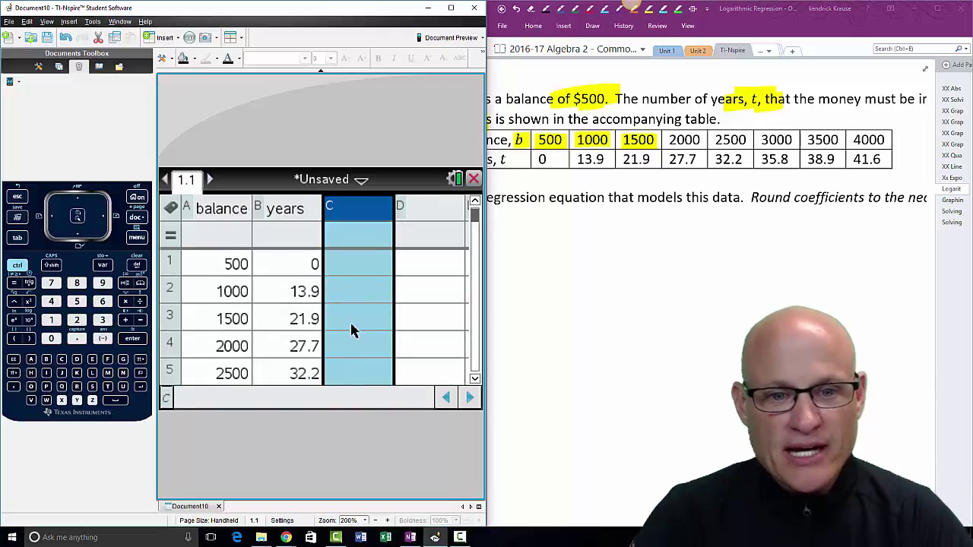
click(350, 263)
click(350, 264)
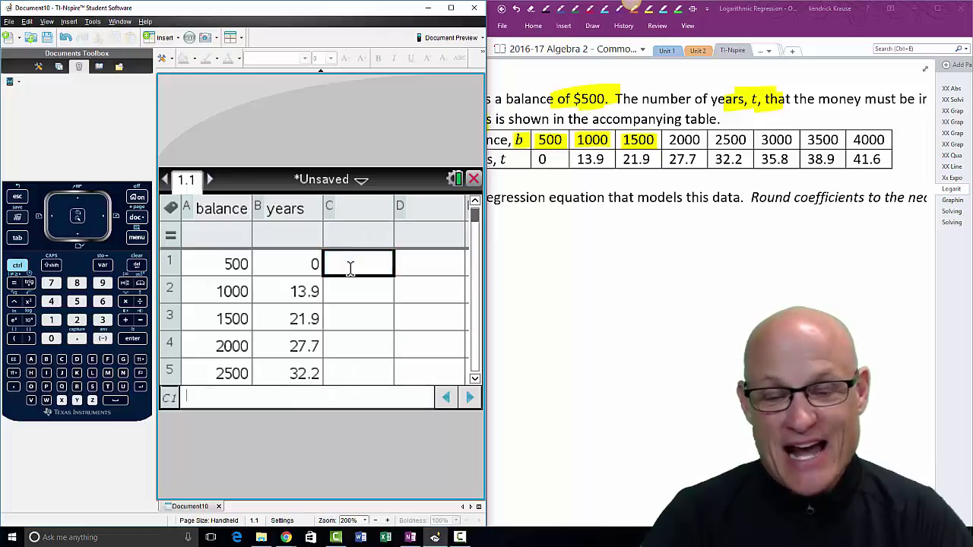
click(365, 282)
double_click(360, 265)
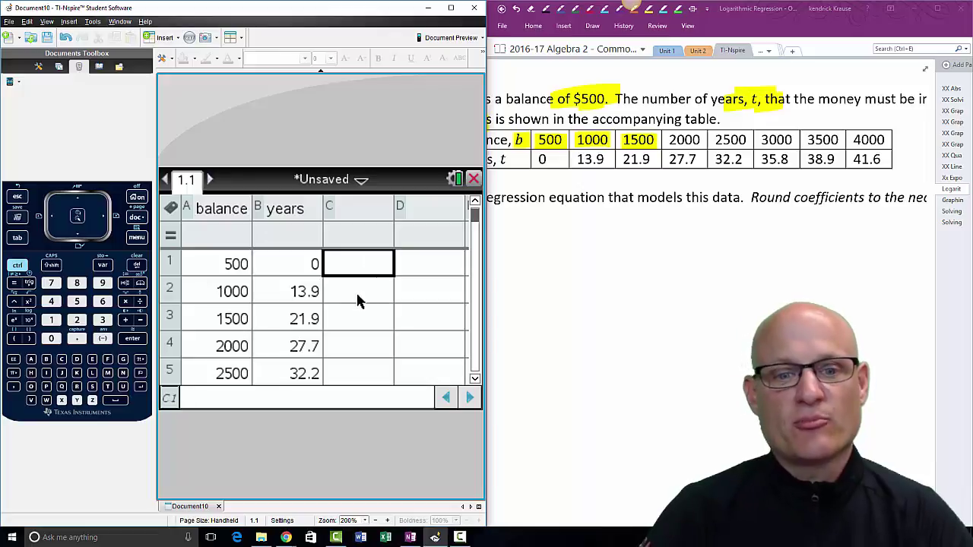
click(357, 296)
click(360, 274)
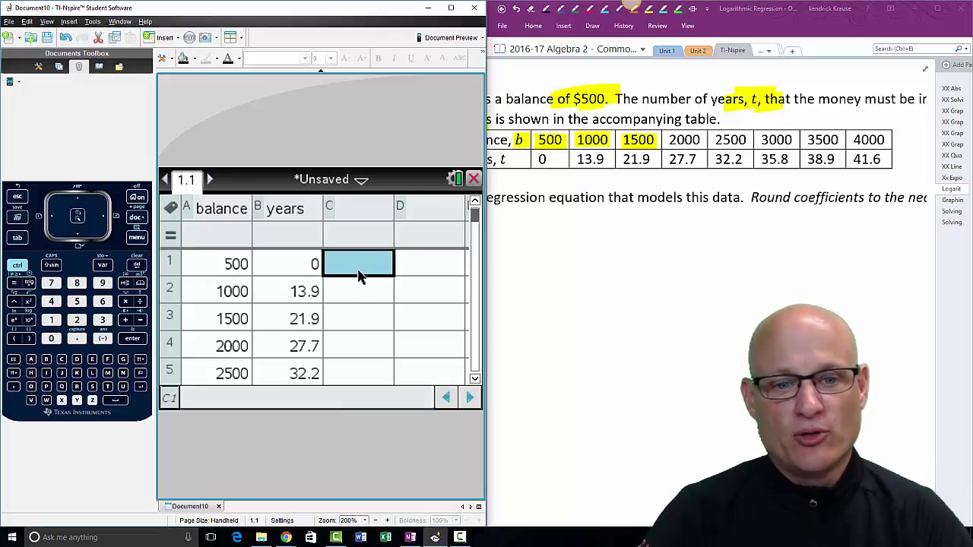
Run a Logarithmic Regression with balance as the X List and years as the Y List
click(135, 237)
click(191, 240)
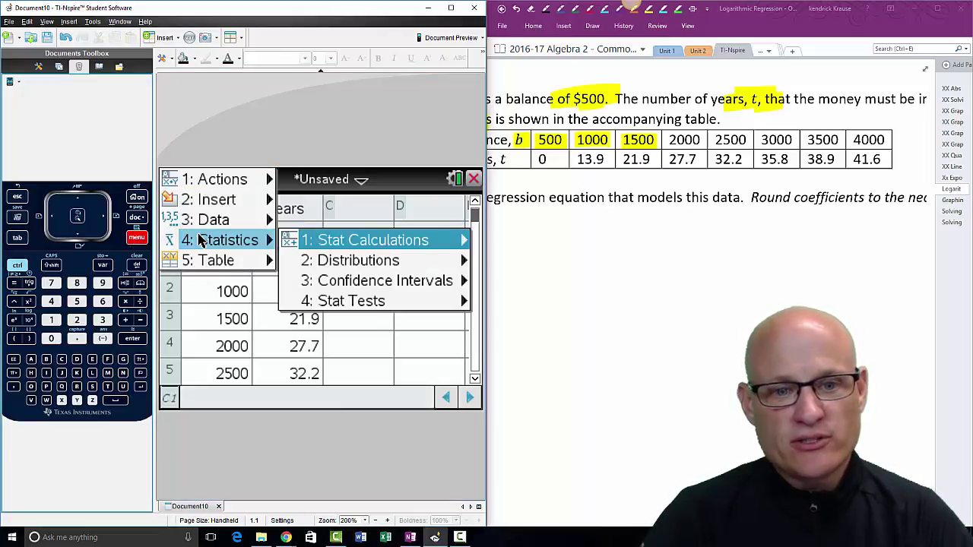
click(291, 240)
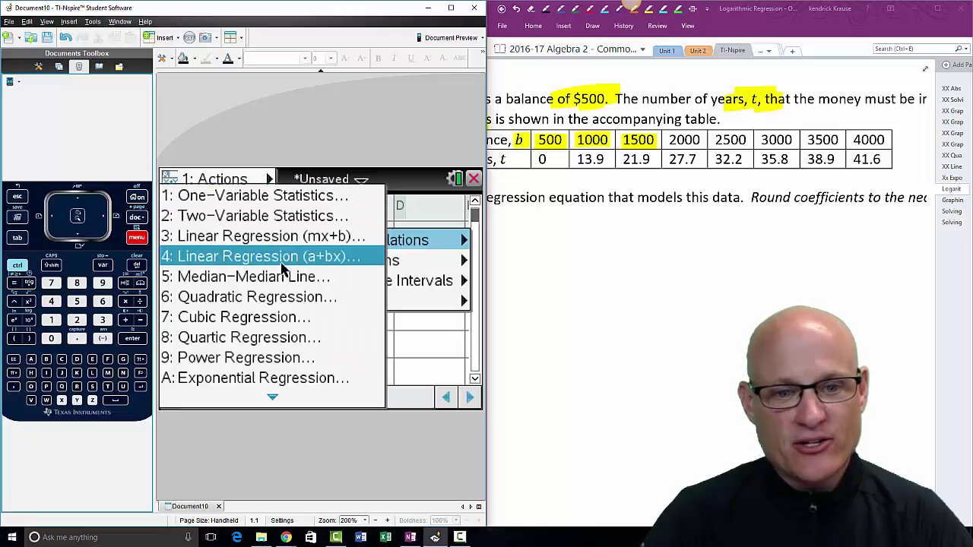
mouse_move(275, 396)
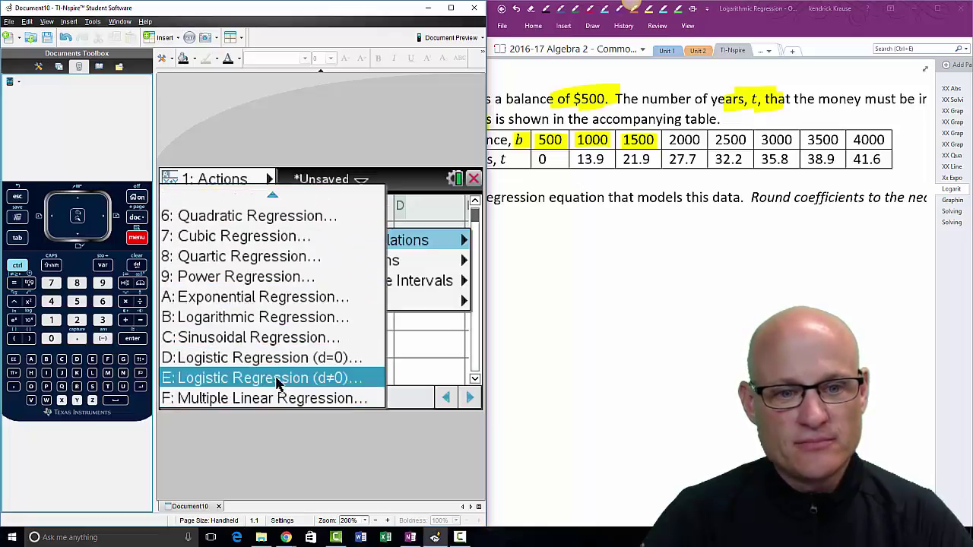
click(279, 319)
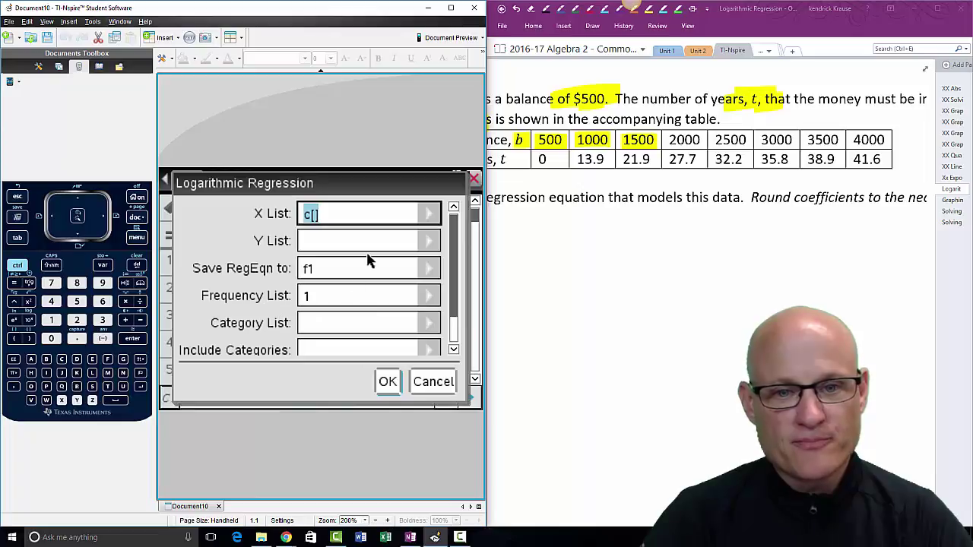
click(437, 215)
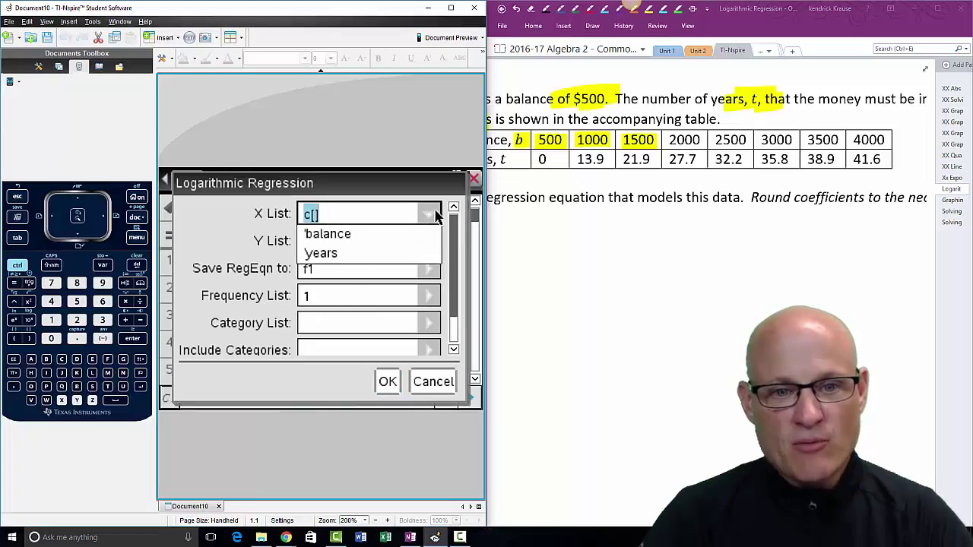
click(342, 241)
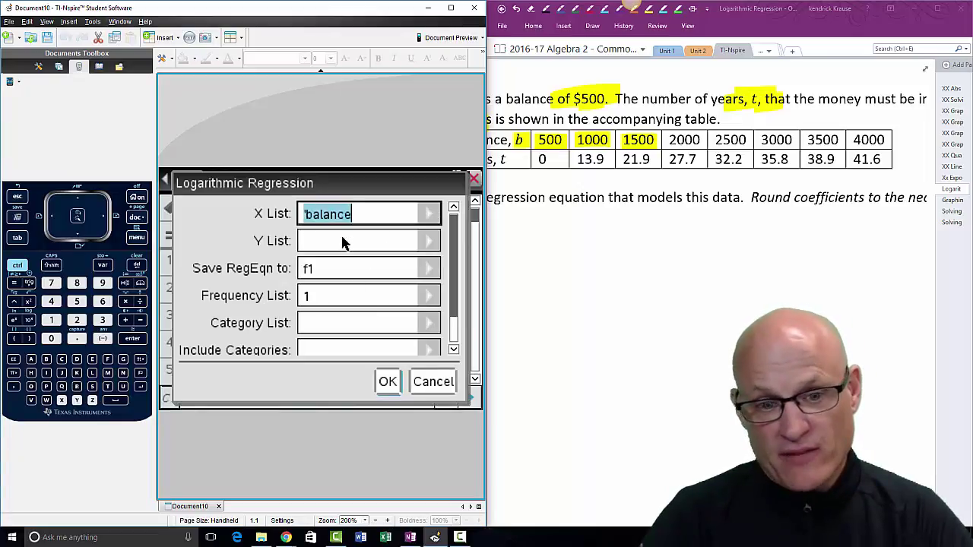
click(430, 242)
click(321, 281)
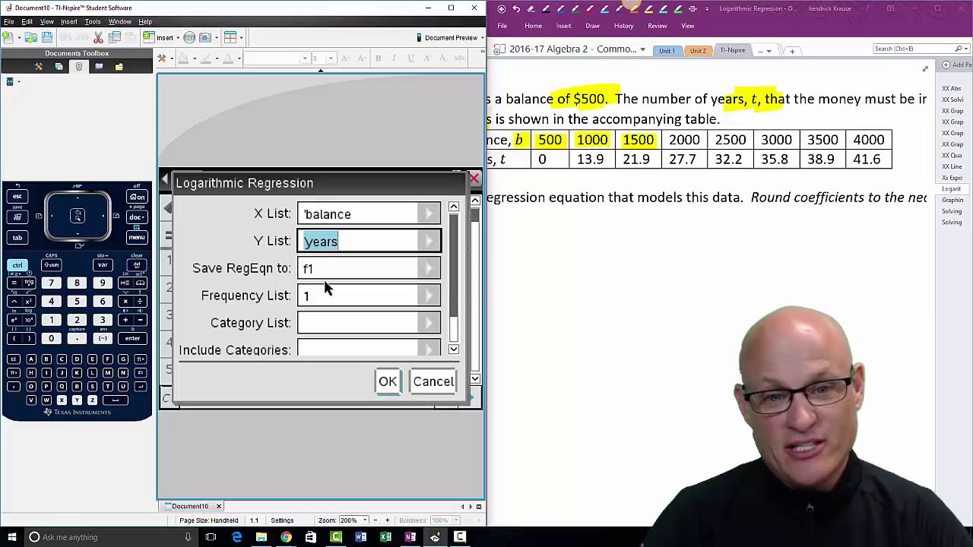
click(388, 381)
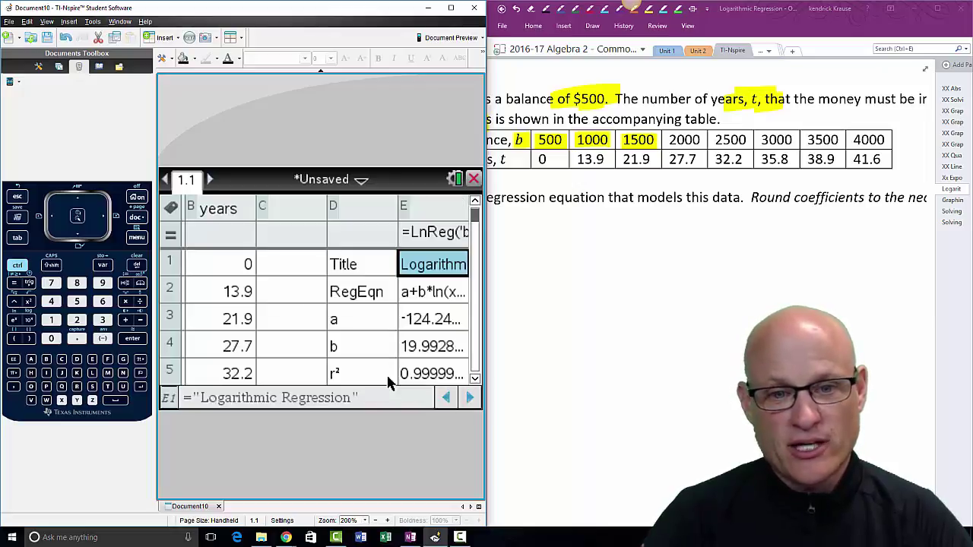
Bring the regression results into view and widen column E so its coefficients show in full
click(470, 398)
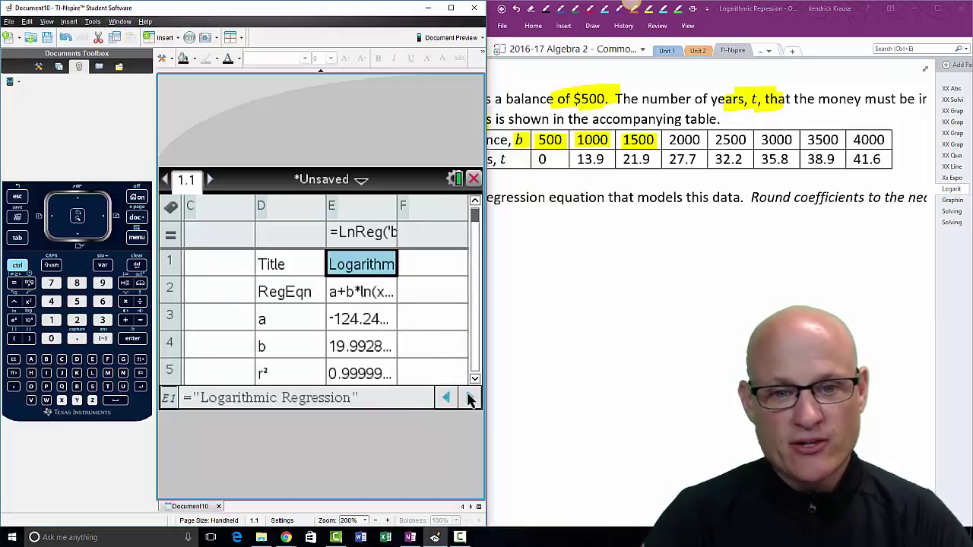
click(363, 293)
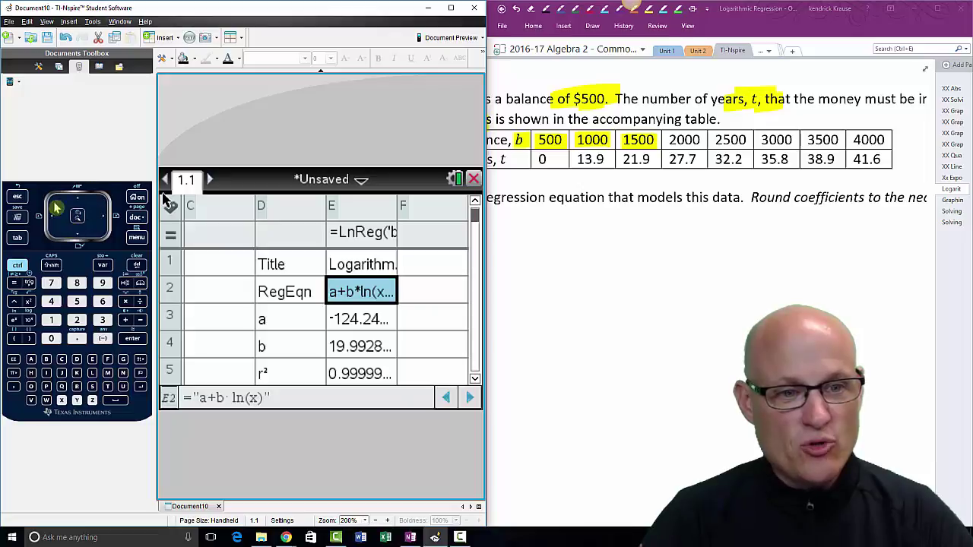
click(395, 209)
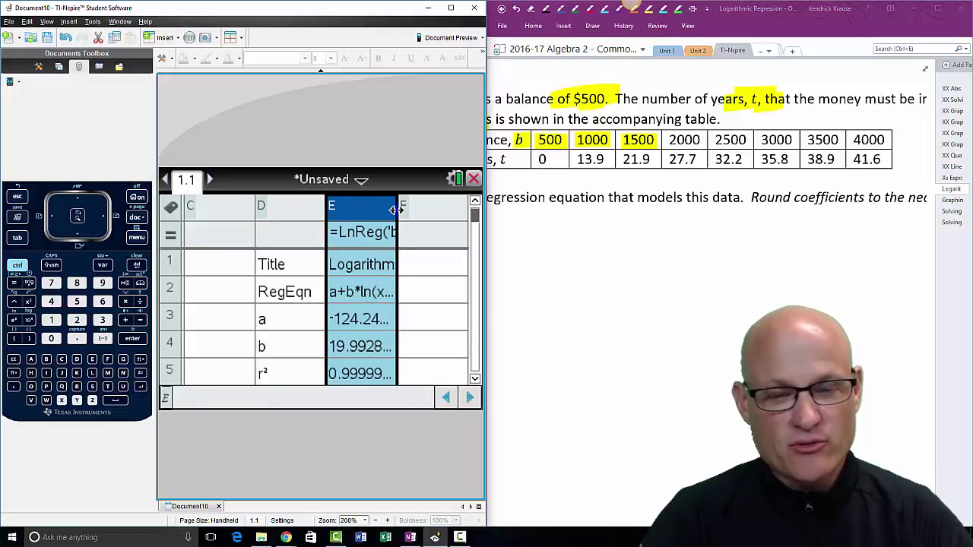
drag(394, 209, 456, 217)
In OneNote, handwrite the general equation y = a + b · ln(x) below problem 2, matching the calculator's RegEqn
click(614, 273)
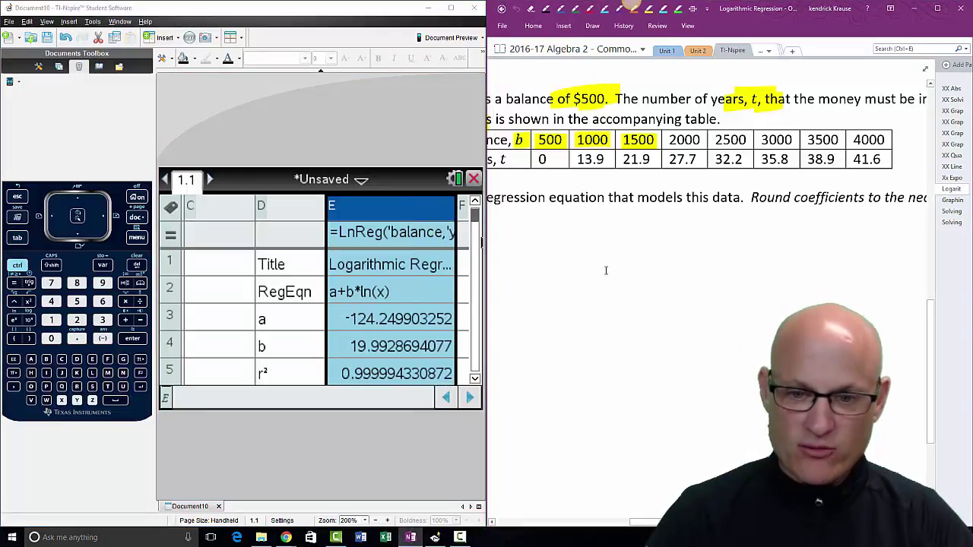
drag(510, 222, 517, 249)
mouse_move(559, 223)
mouse_down()
mouse_move(553, 232)
mouse_move(578, 232)
mouse_move(552, 229)
mouse_up()
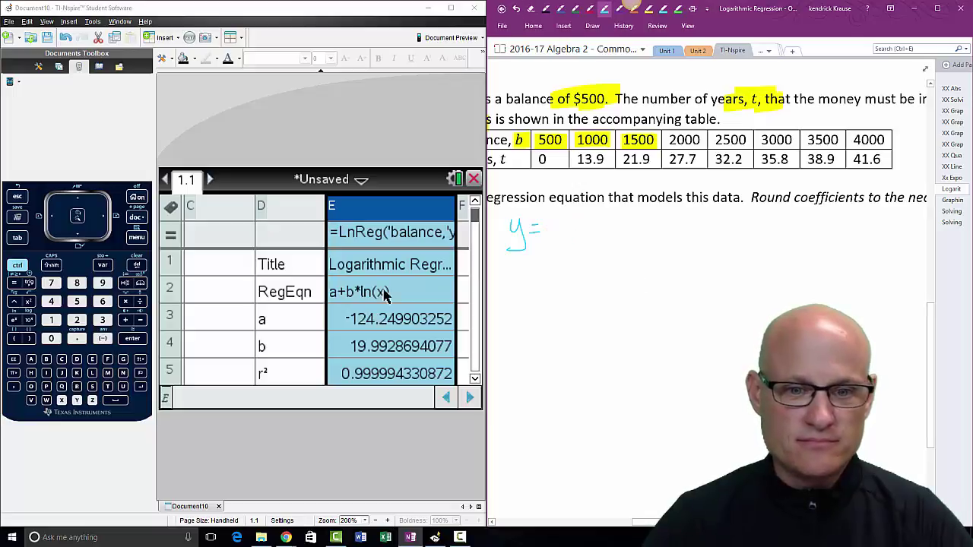
click(361, 301)
double_click(389, 314)
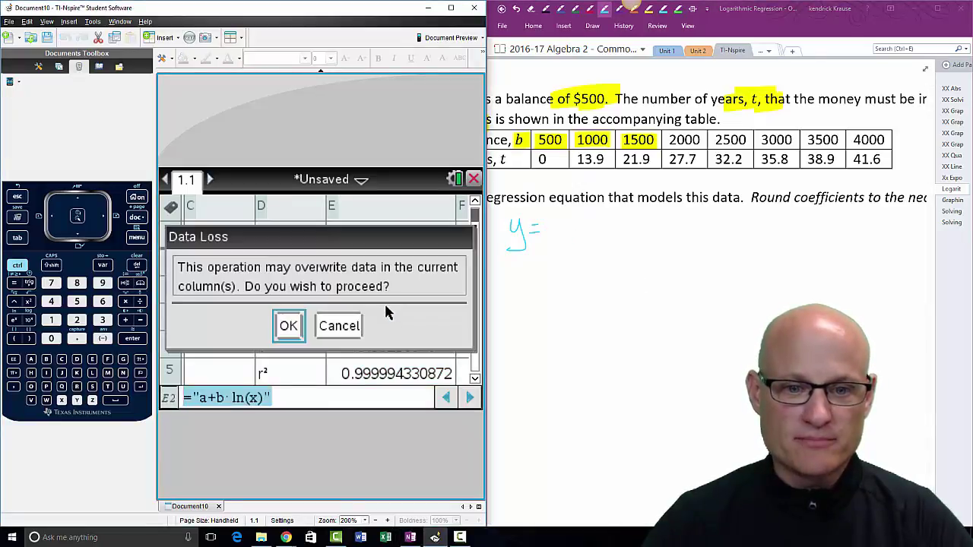
click(343, 334)
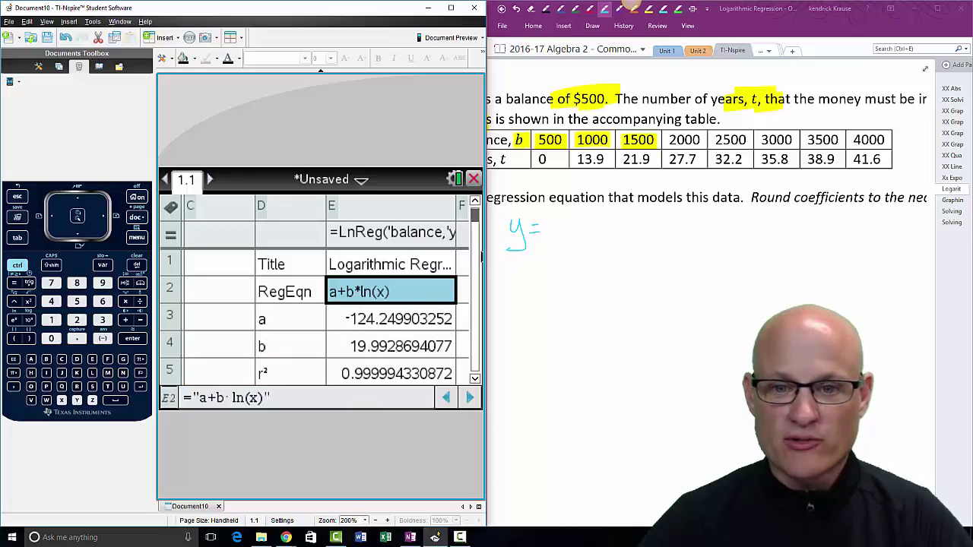
mouse_move(558, 222)
mouse_down()
mouse_move(560, 231)
mouse_move(685, 230)
mouse_up()
drag(690, 211, 691, 230)
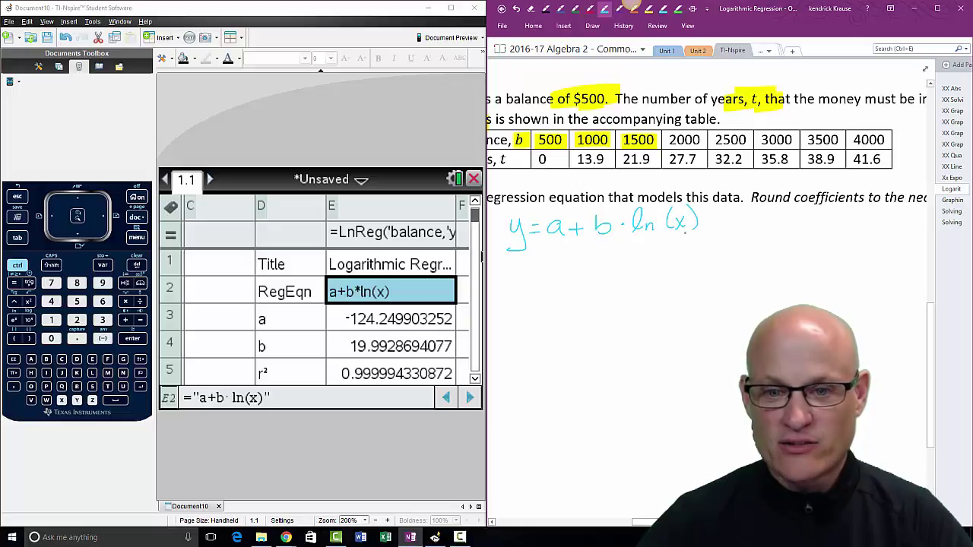
Handwrite the coefficient a = -124.249903252 from cell E3 below the general equation in the OneNote page
drag(528, 272, 529, 280)
click(420, 319)
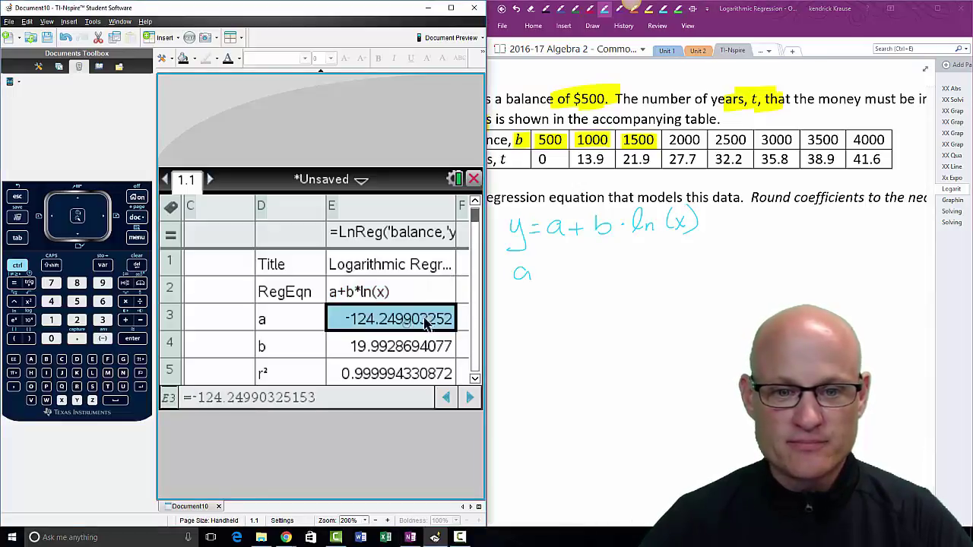
click(544, 277)
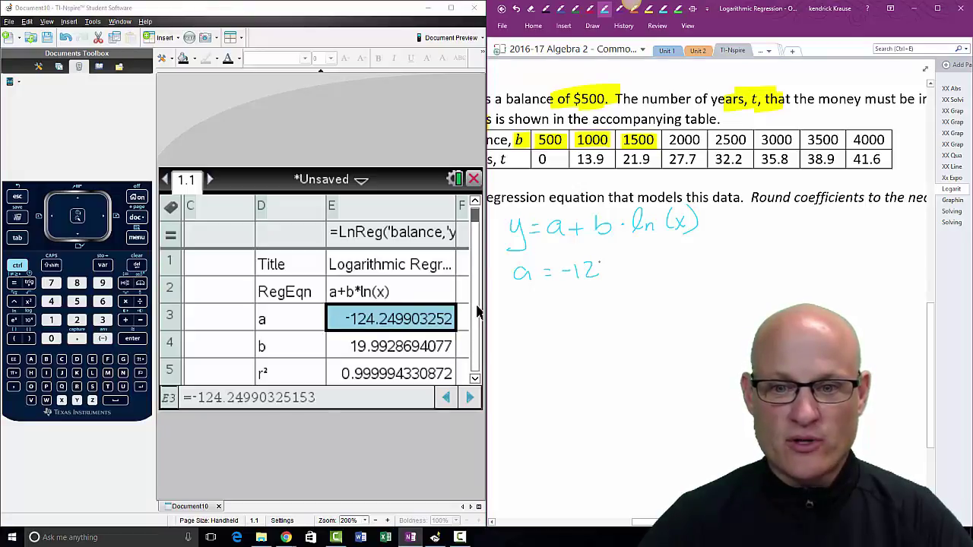
drag(638, 262, 647, 270)
drag(646, 258, 646, 274)
click(658, 267)
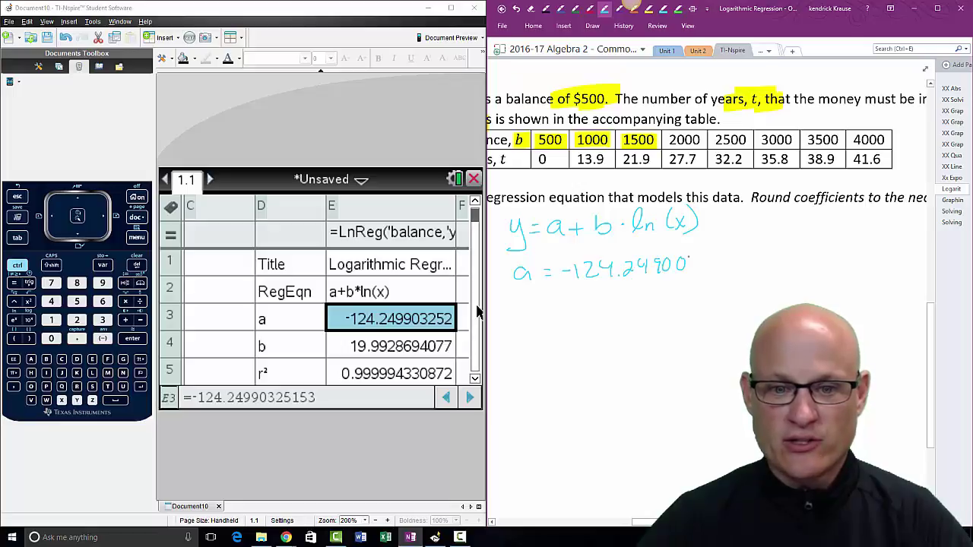
drag(701, 260, 712, 270)
click(716, 262)
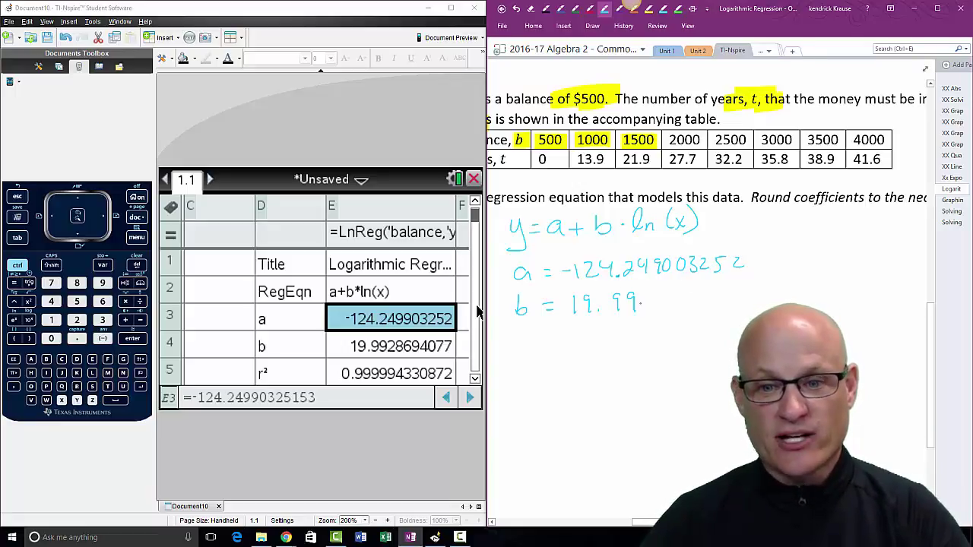
Handwrite the remaining digits of the coefficient b = 19.9928694077 below a, and maximize the OneNote window
drag(641, 295, 654, 310)
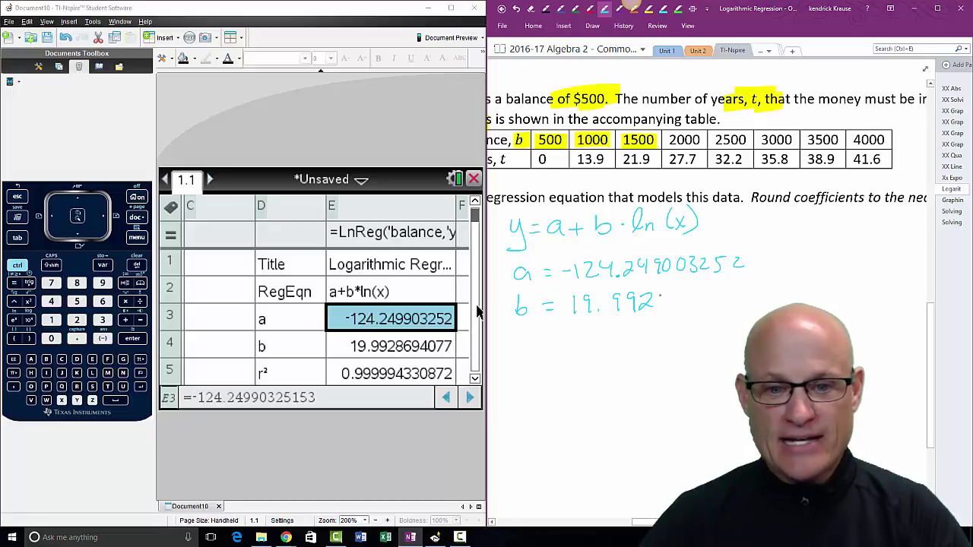
drag(695, 291, 693, 303)
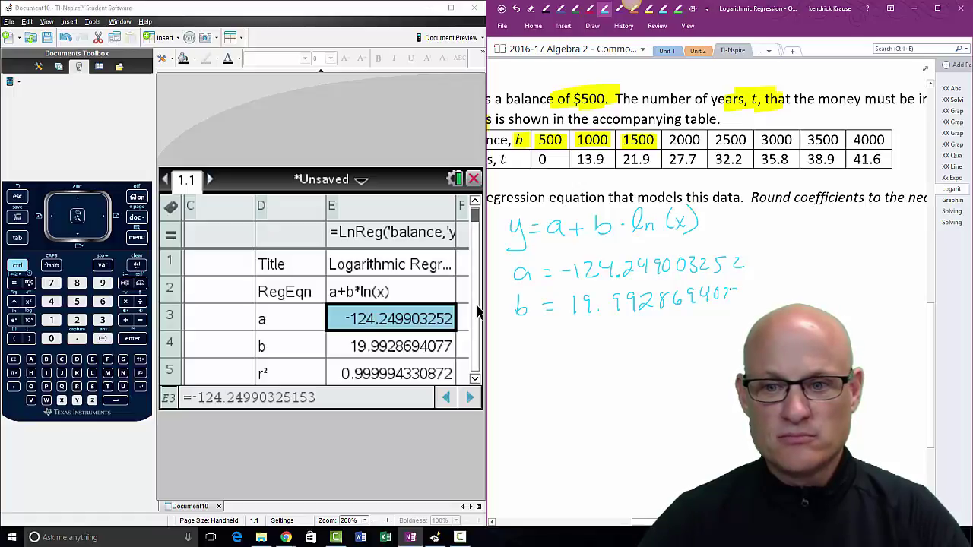
double_click(753, 11)
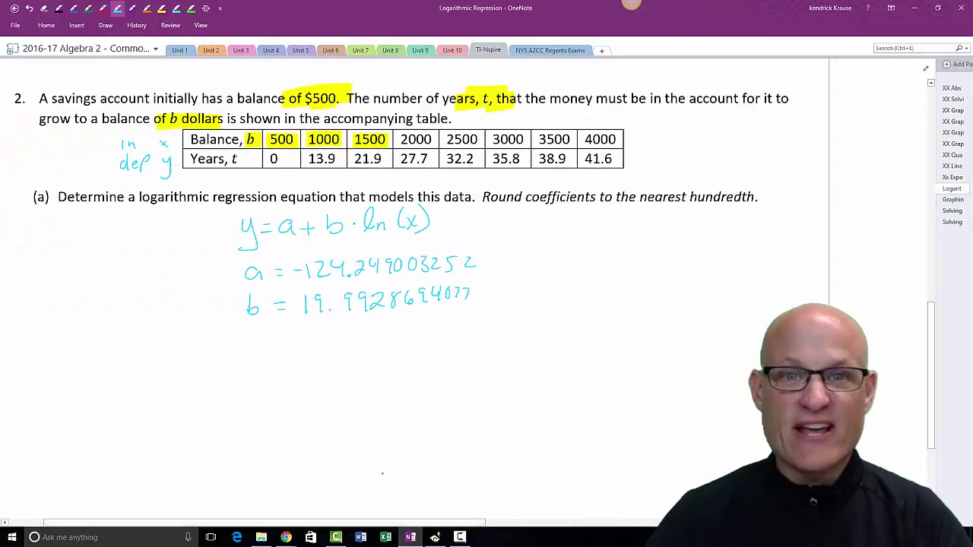
Circle "the nearest hundredth" in part (a) and highlight the hundredths digits of coefficients a and b in yellow
drag(669, 161, 760, 163)
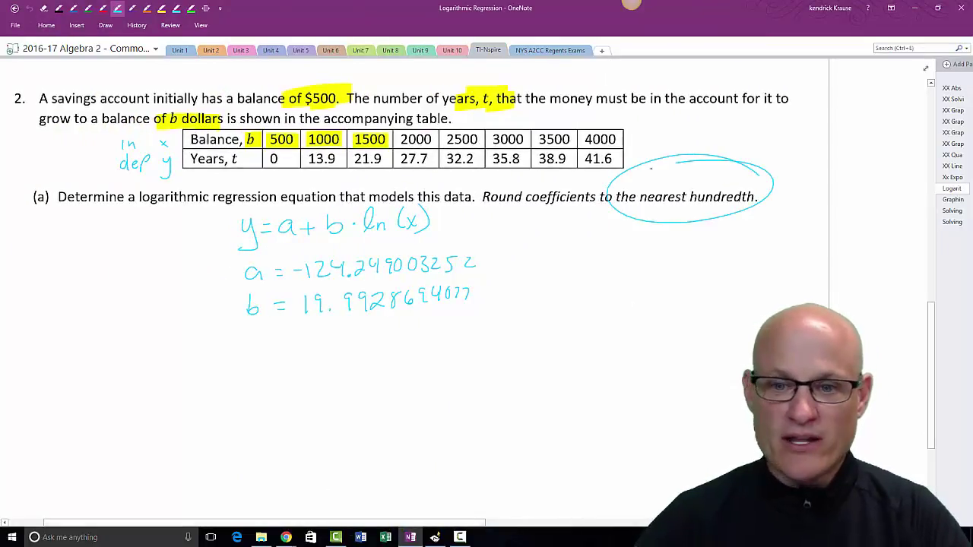
click(162, 10)
mouse_move(379, 264)
mouse_down()
mouse_move(371, 262)
mouse_move(367, 310)
mouse_up()
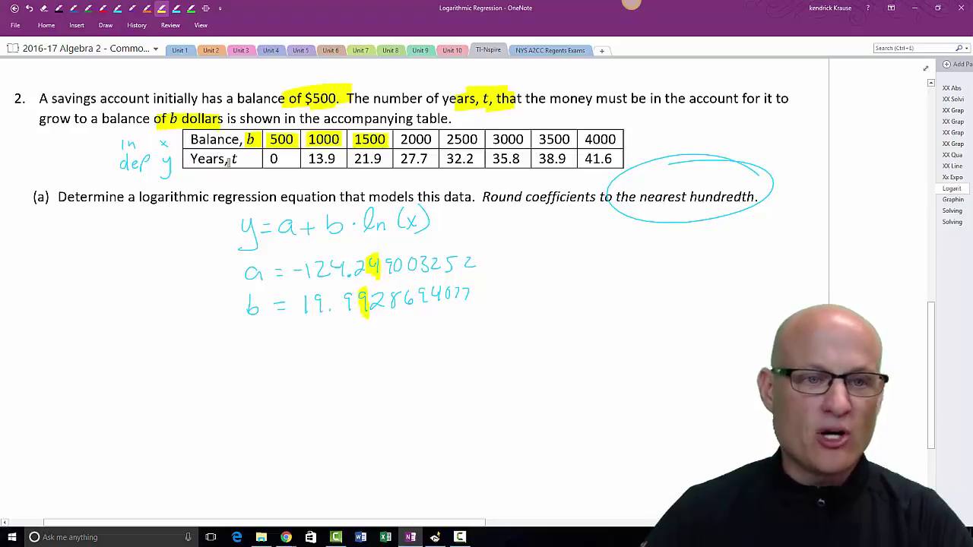
Handwrite the rounded equation y = -124.25 + 19.99 · ln(x) in red below the coefficients and circle it
click(104, 10)
drag(108, 354, 113, 398)
mouse_move(204, 352)
mouse_down()
mouse_move(250, 356)
mouse_move(281, 369)
mouse_move(306, 355)
mouse_move(350, 368)
mouse_up()
click(260, 367)
mouse_move(368, 344)
mouse_down()
mouse_move(393, 344)
mouse_move(408, 348)
mouse_move(407, 359)
mouse_move(474, 365)
mouse_up()
click(377, 363)
click(424, 363)
mouse_move(482, 355)
mouse_down()
mouse_move(494, 340)
mouse_move(501, 360)
mouse_up()
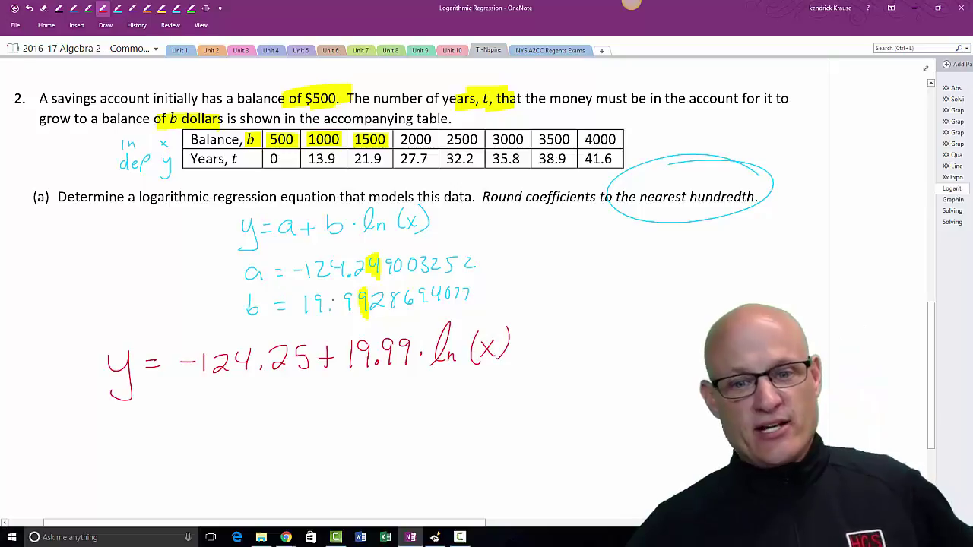
mouse_move(388, 329)
mouse_down()
mouse_move(163, 340)
mouse_move(82, 368)
mouse_move(98, 421)
mouse_move(430, 382)
mouse_move(544, 350)
mouse_move(441, 317)
mouse_move(332, 319)
mouse_move(319, 339)
mouse_up()
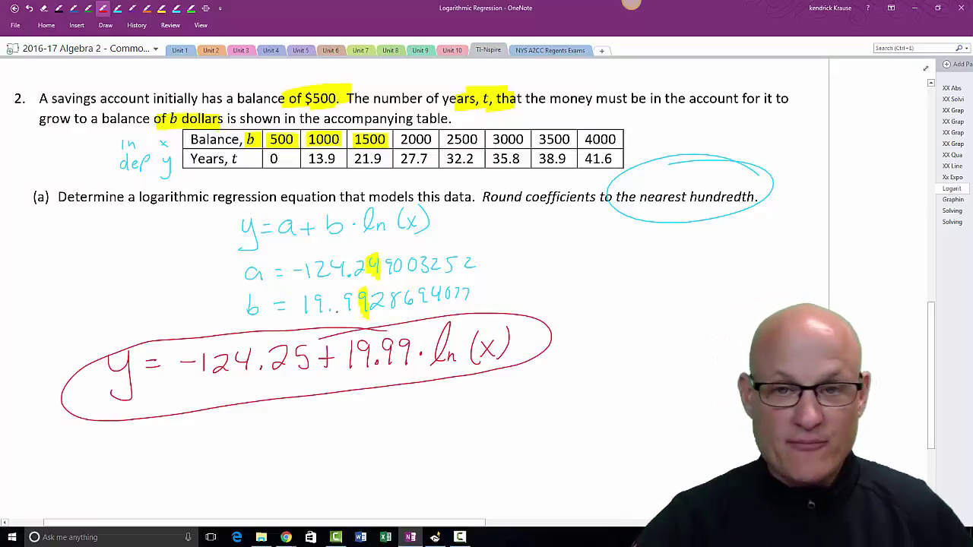